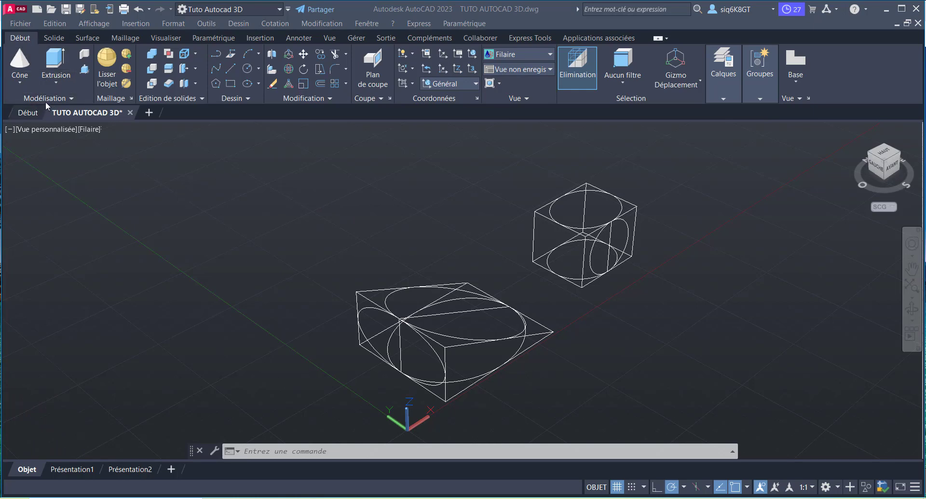
Step: Create a solid box in the empty space beside the low wide box, with a base of about 1001 by 1188 and a height of 2
click(71, 101)
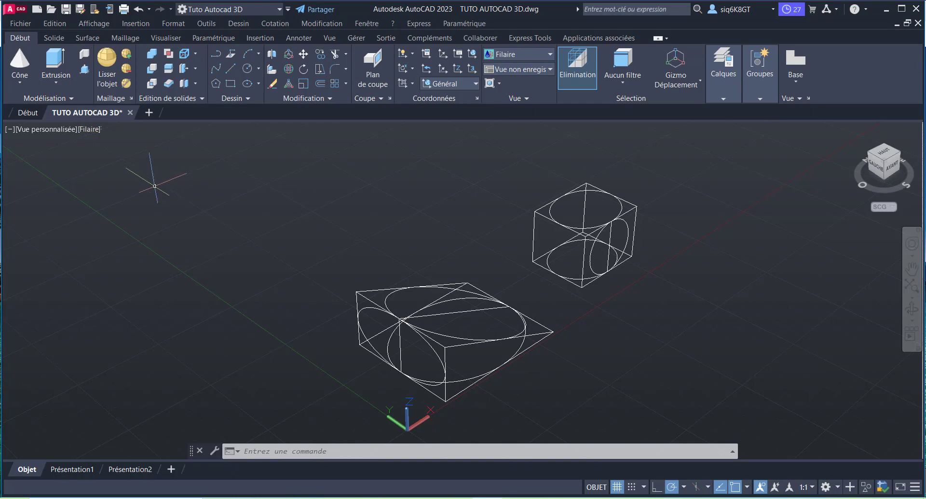
click(21, 84)
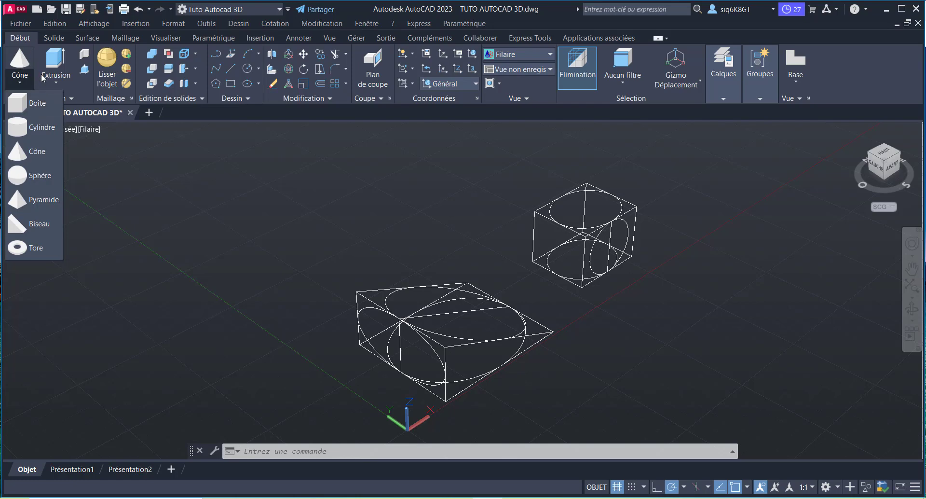
click(20, 107)
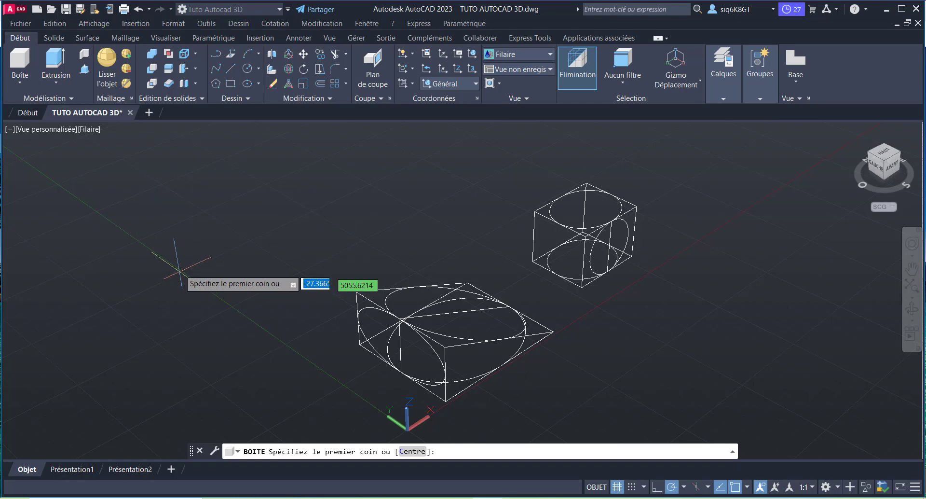
click(194, 261)
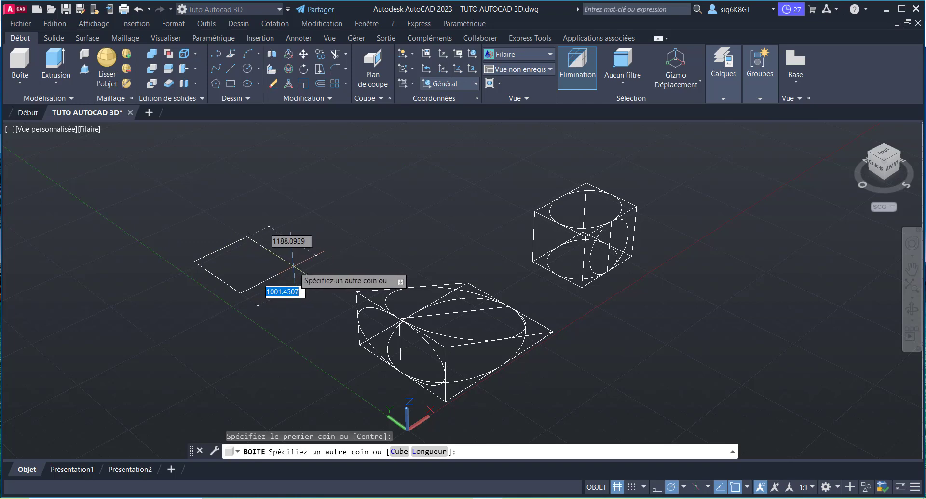
click(293, 266)
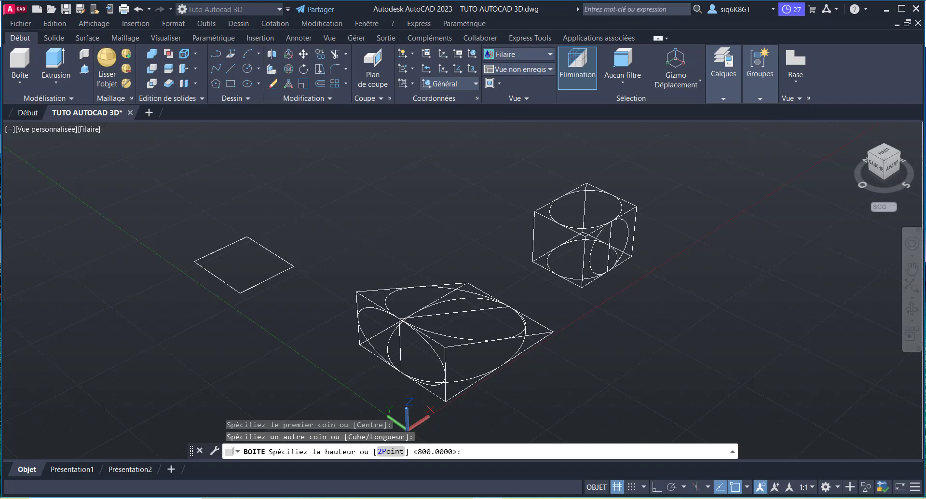
text(2)
key(Return)
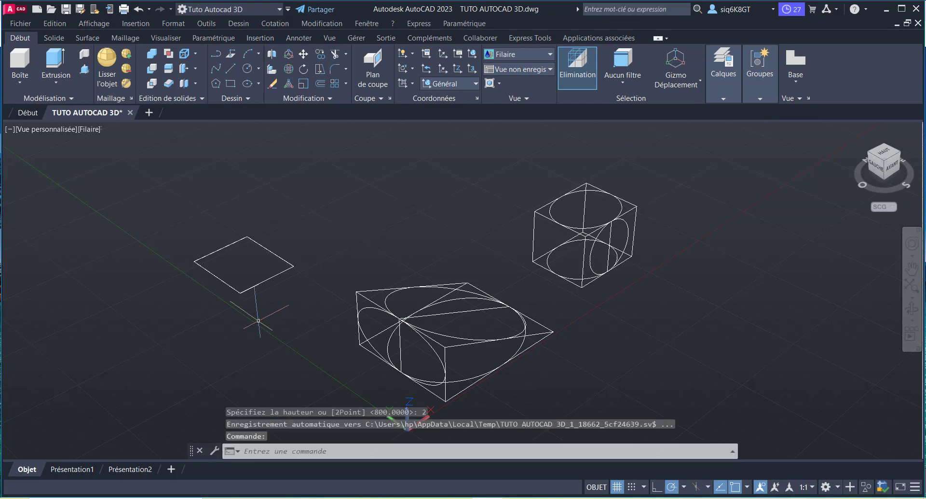
scroll(241, 294, up, 3)
scroll(355, 227, down, 2)
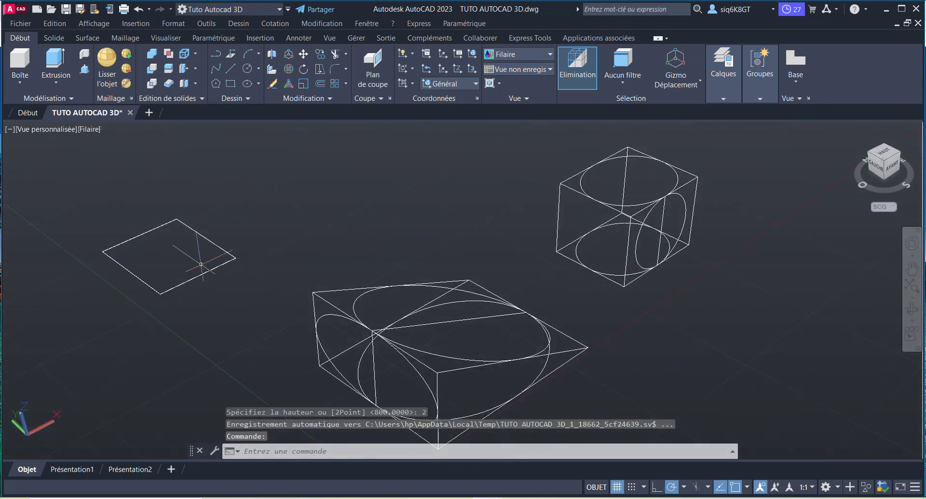
scroll(133, 285, up, 3)
scroll(135, 278, down, 3)
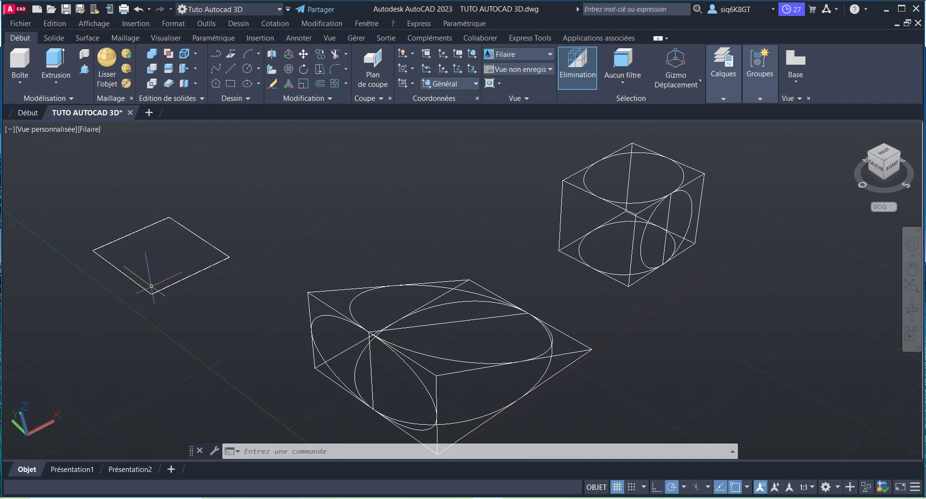
Step: Create a second solid box behind the flat one, with a freehand rectangular base and a height of 2000
click(20, 62)
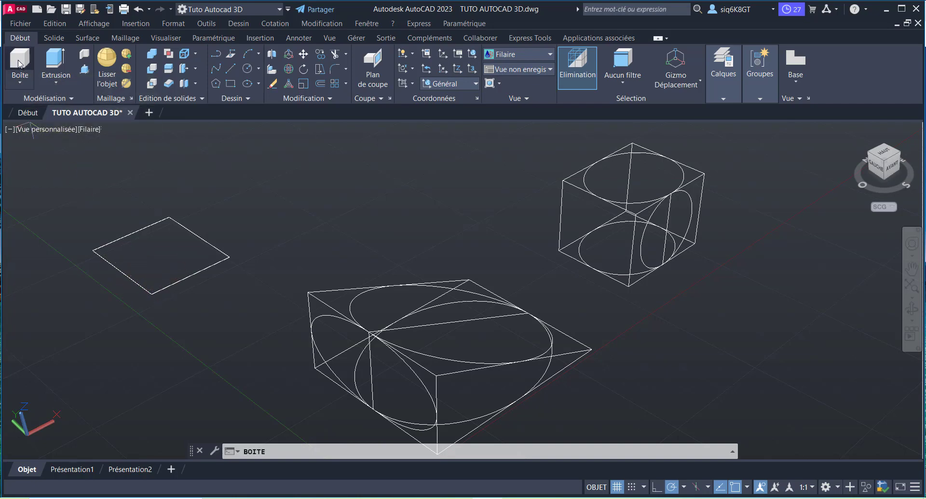
click(211, 182)
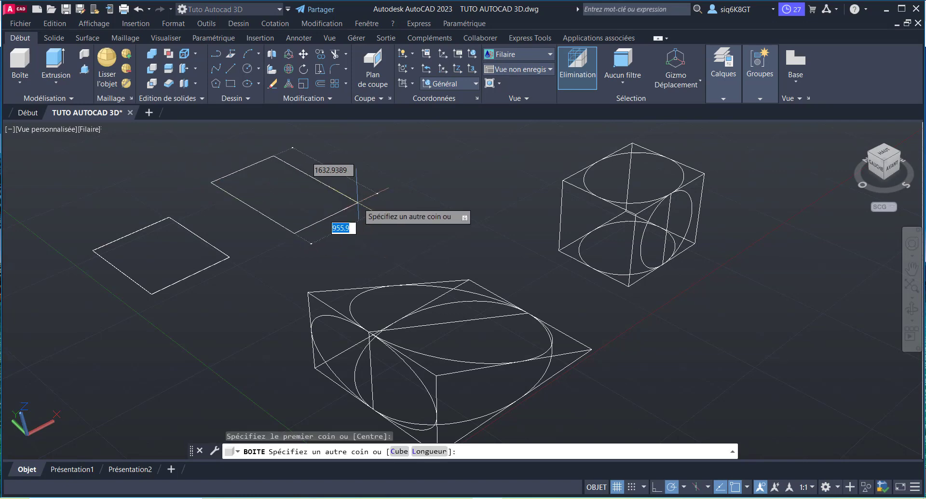
click(363, 186)
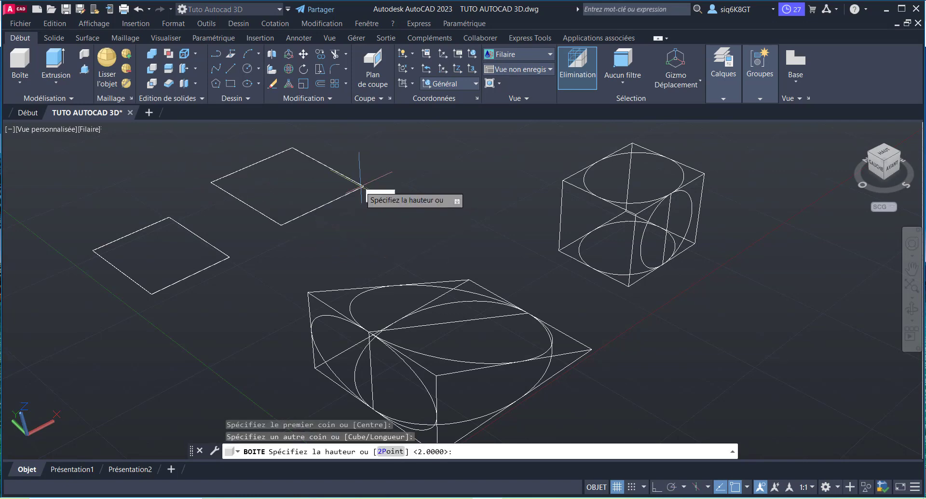
scroll(343, 211, down, 4)
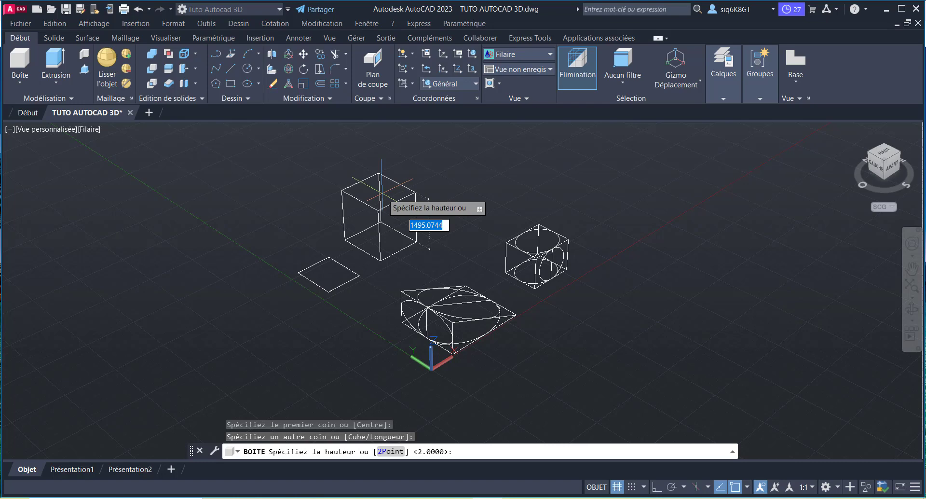
text(2000)
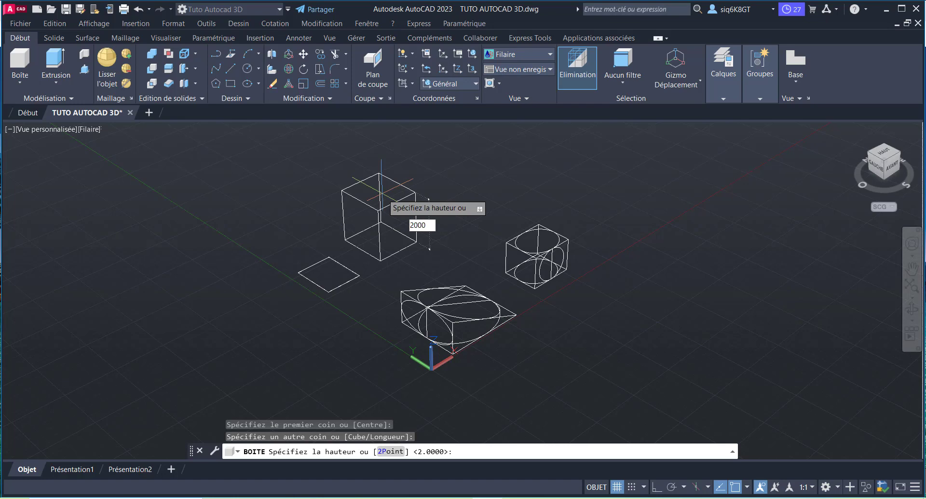
key(Return)
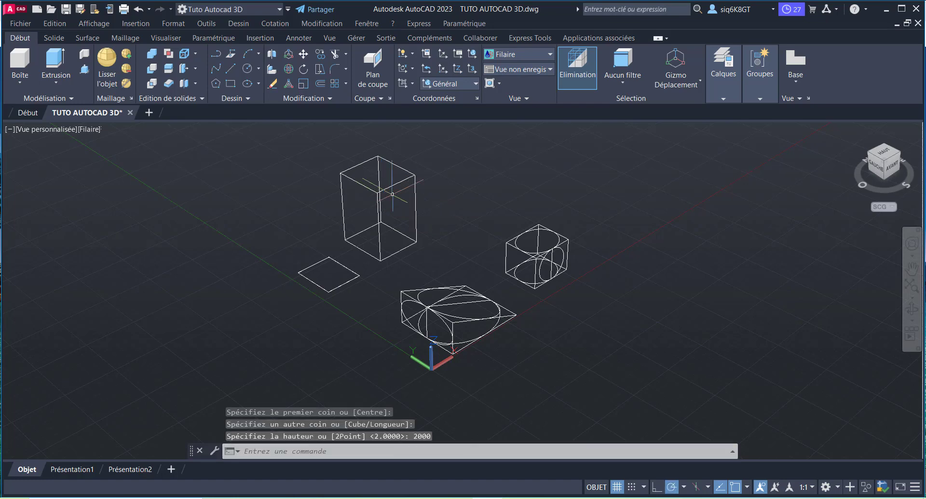
Step: Delete the flat box with a height of 2 located in front of the tall box
scroll(366, 208, up, 3)
scroll(348, 221, down, 3)
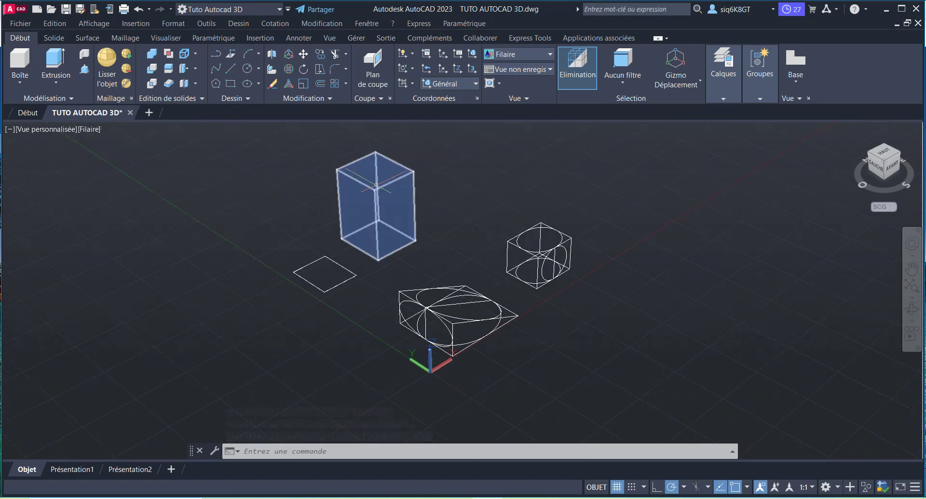
scroll(386, 217, up, 2)
scroll(396, 217, down, 3)
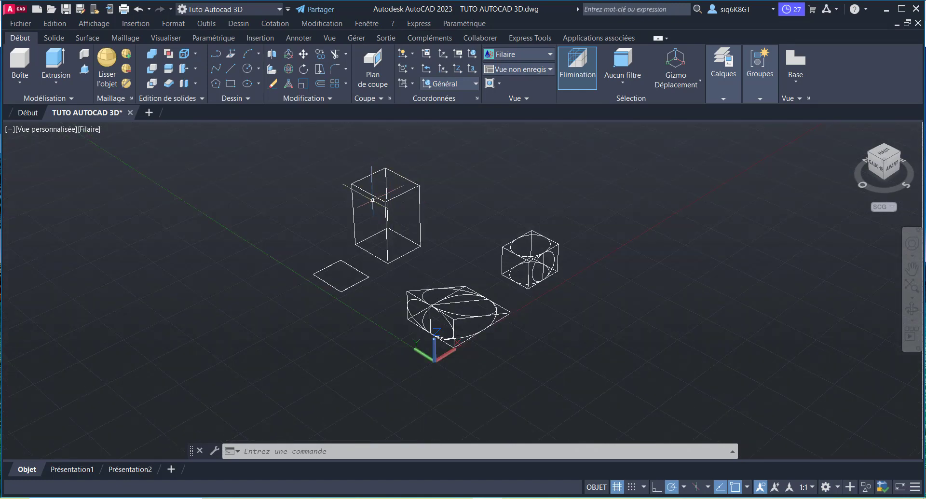
scroll(374, 200, up, 1)
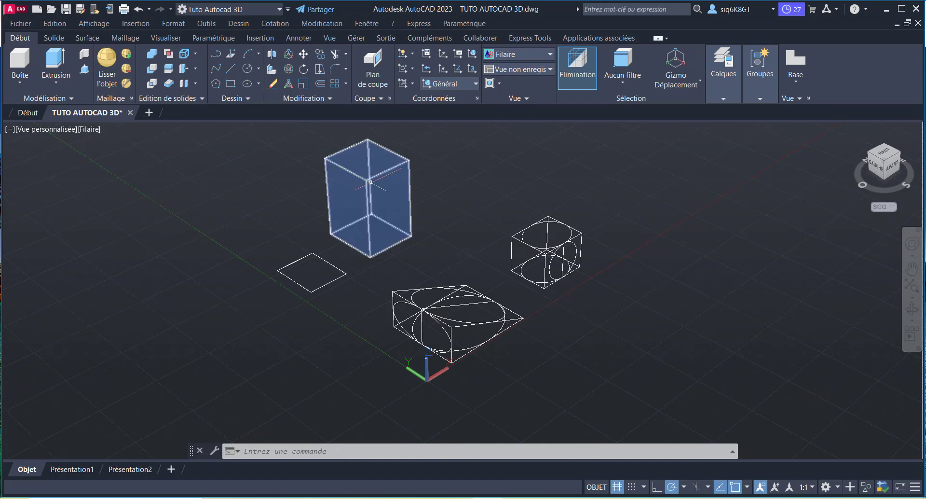
scroll(309, 288, up, 1)
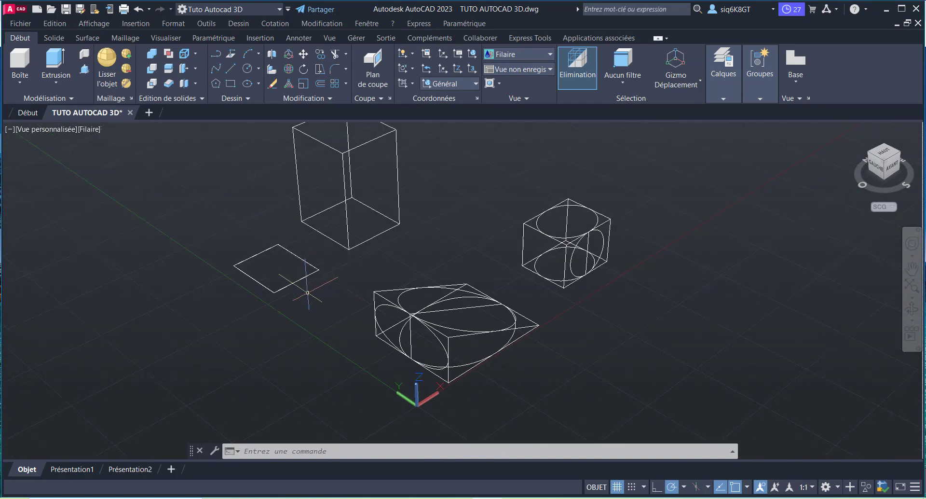
click(304, 294)
click(219, 232)
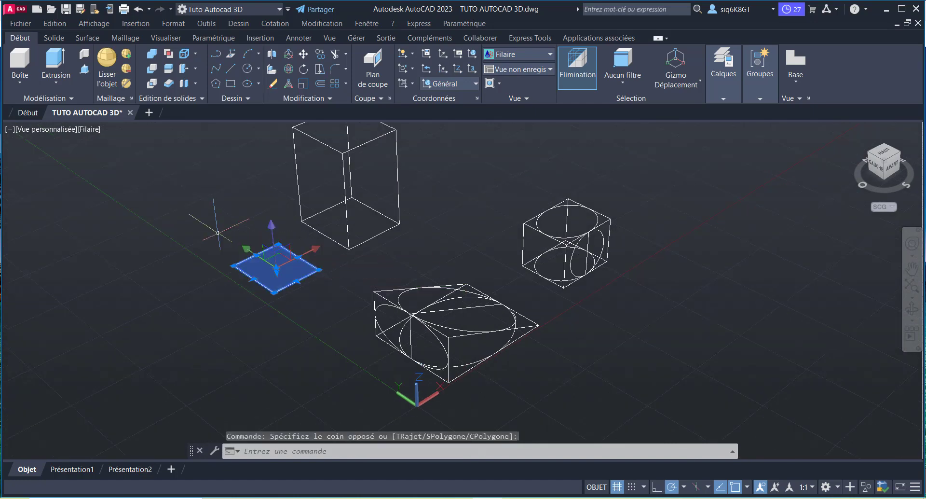
key(Delete)
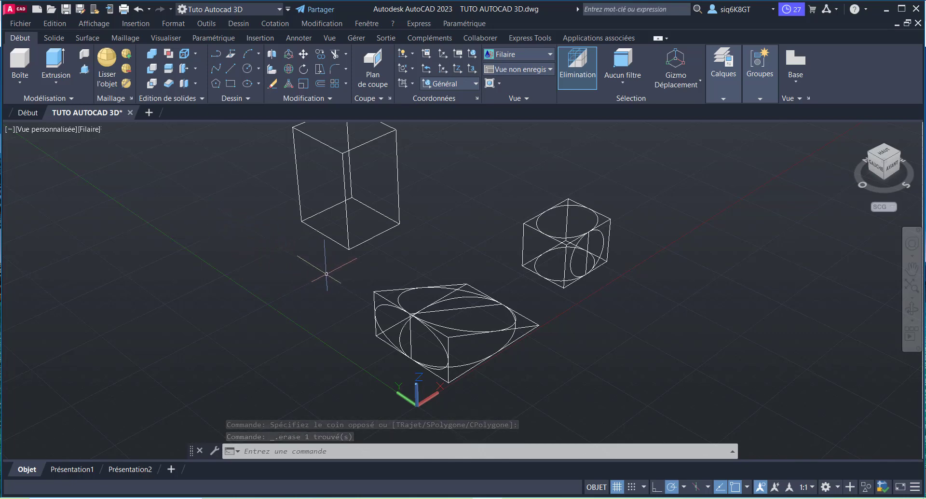
scroll(323, 272, down, 1)
key(ctrl+z)
key(ctrl+z)
key(ctrl+z)
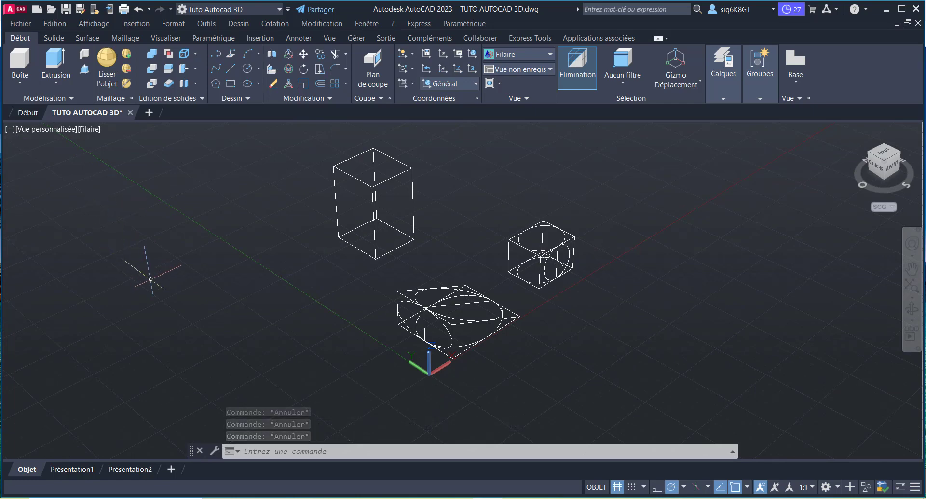
Step: Create a solid cube with a side length of 500 in the empty space away from the other solids, using the Centre and Cube options
click(19, 64)
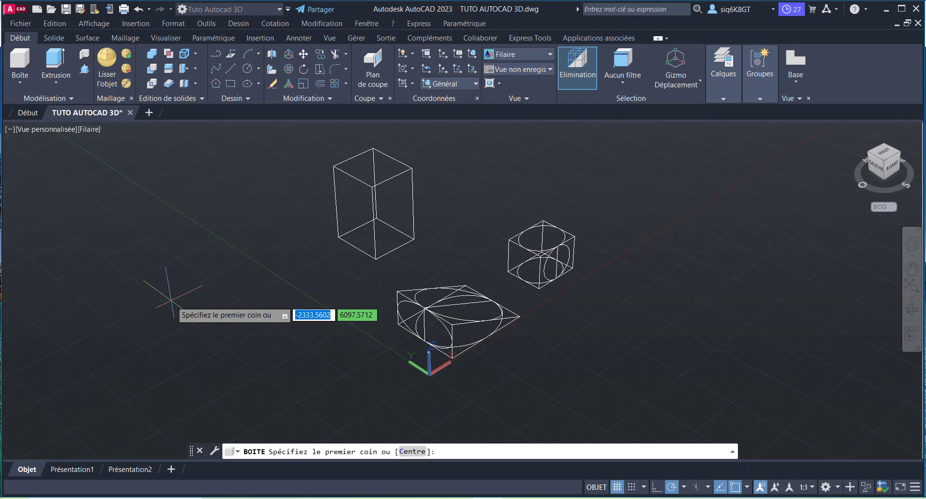
text(c)
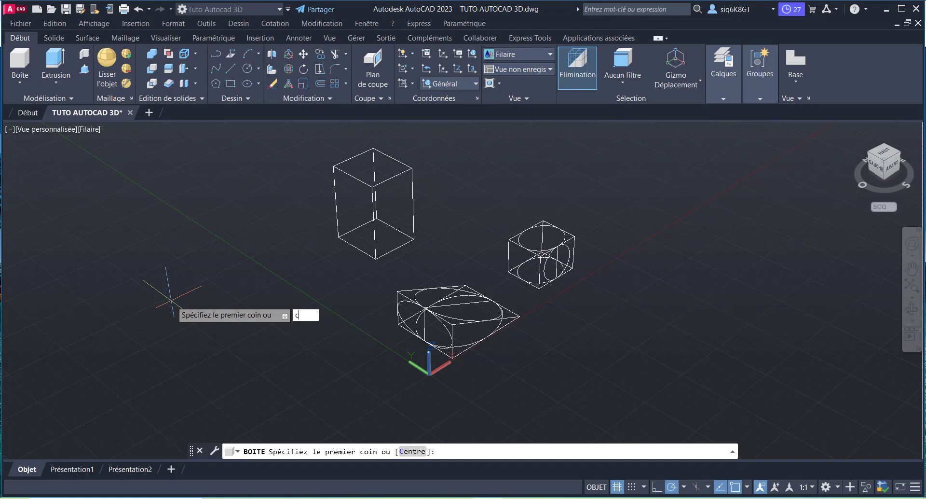
key(Return)
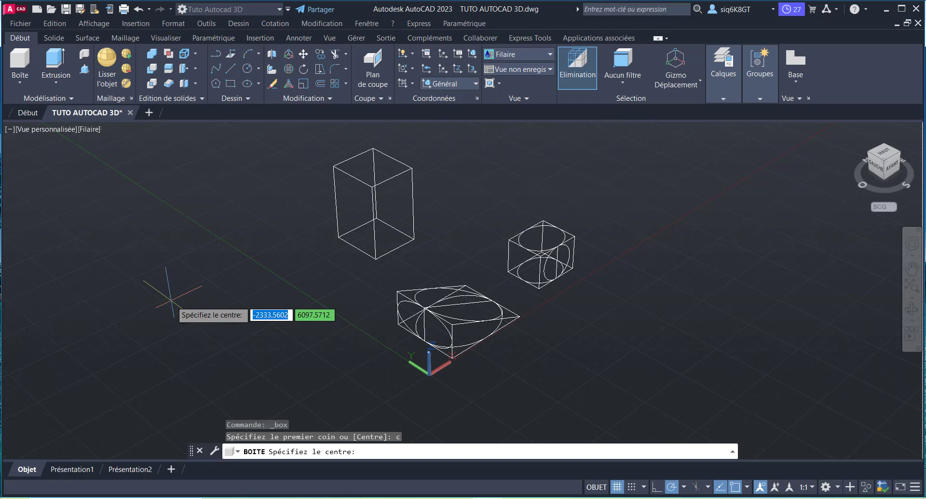
click(171, 300)
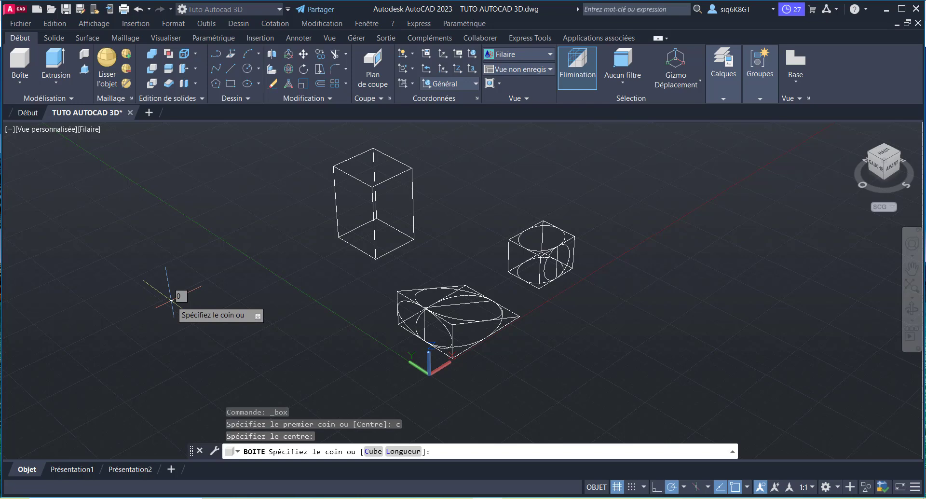
text(c)
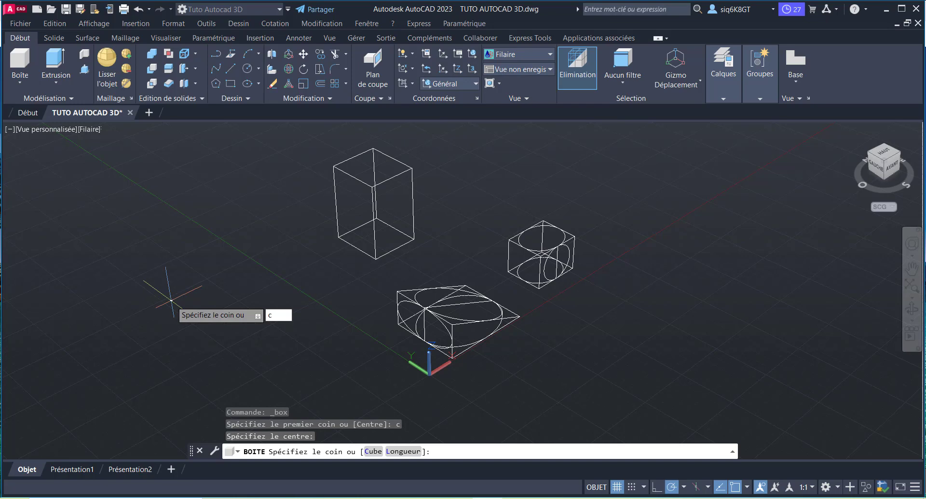
key(Return)
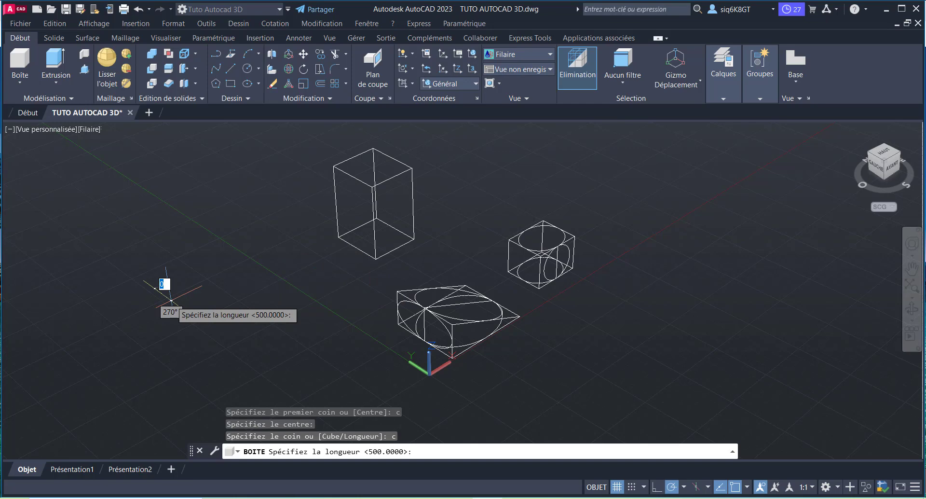
text(500)
key(Return)
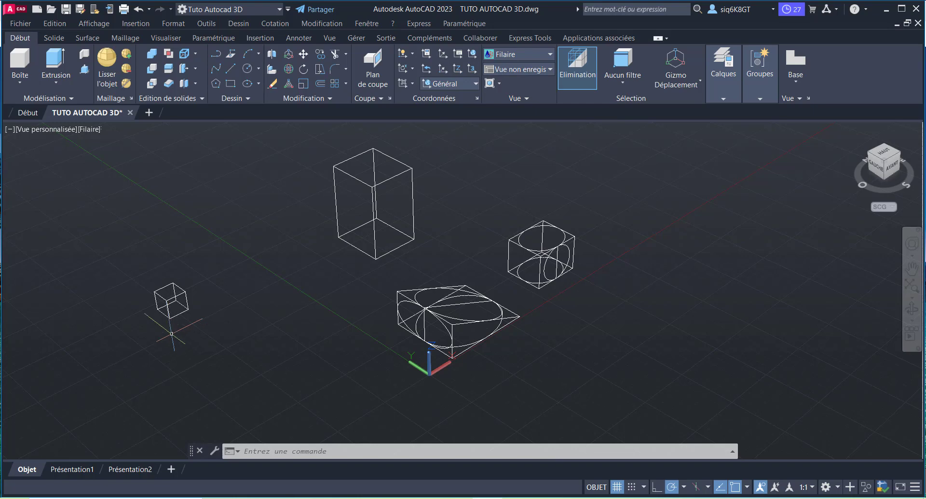
Step: Create a solid cylinder near the small cube with a base radius of 250 and a height of 2000
click(19, 84)
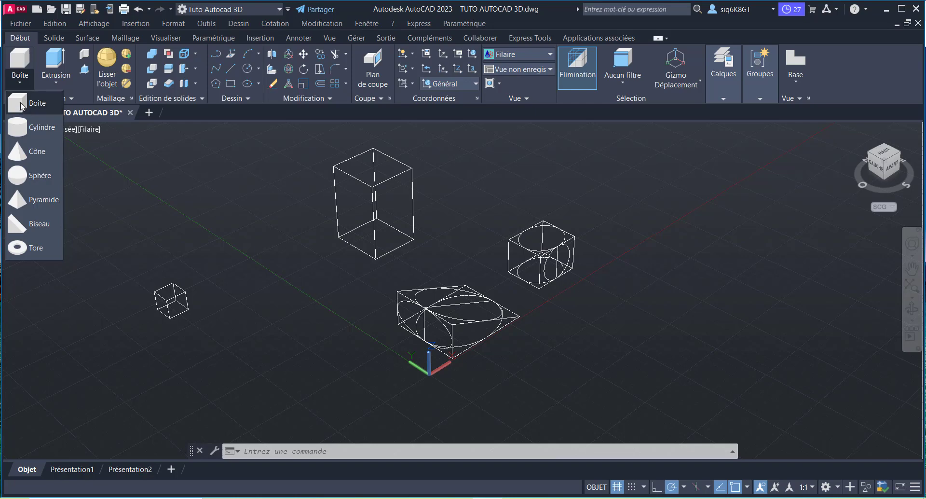
click(29, 128)
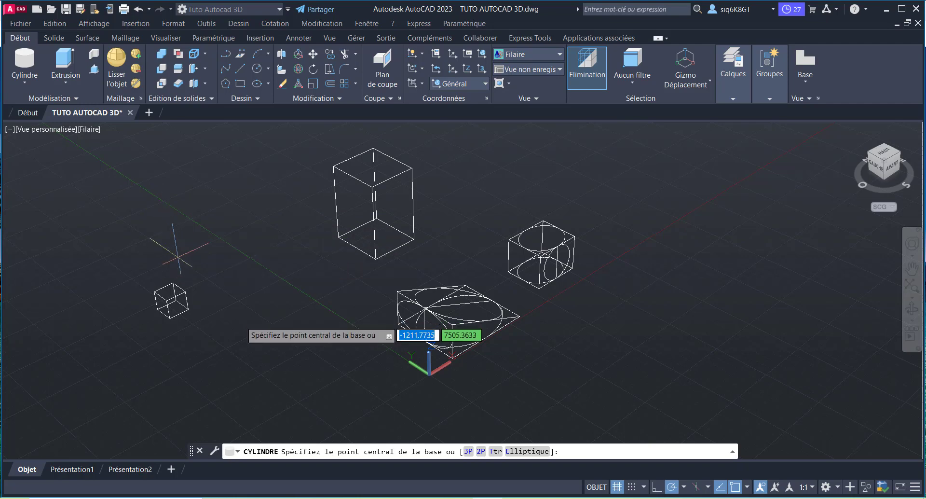
click(220, 363)
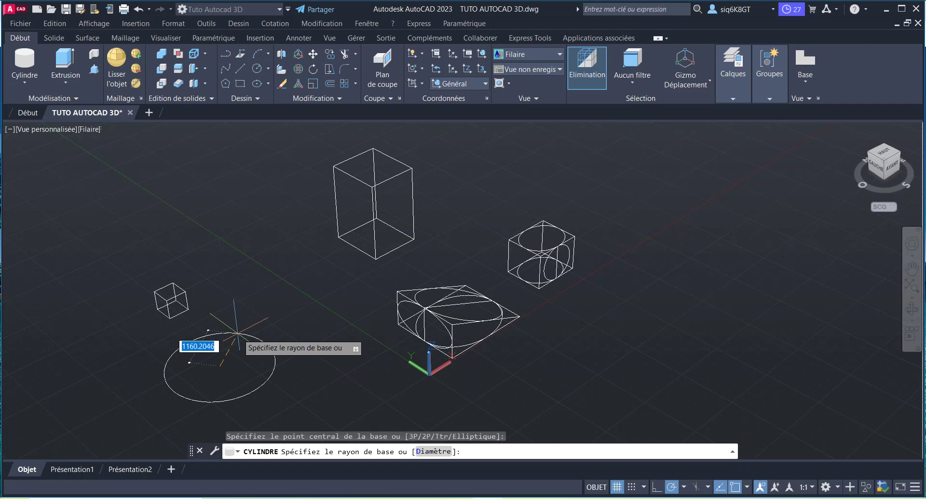
text(250)
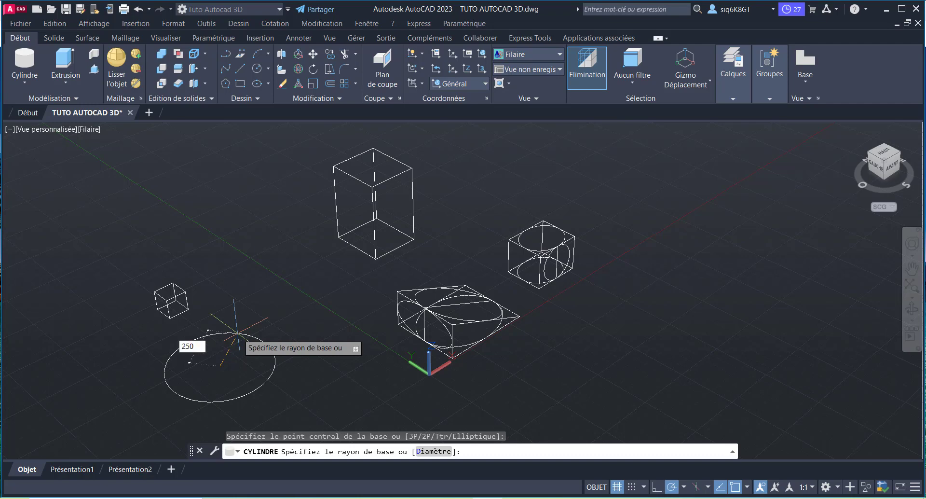
key(Return)
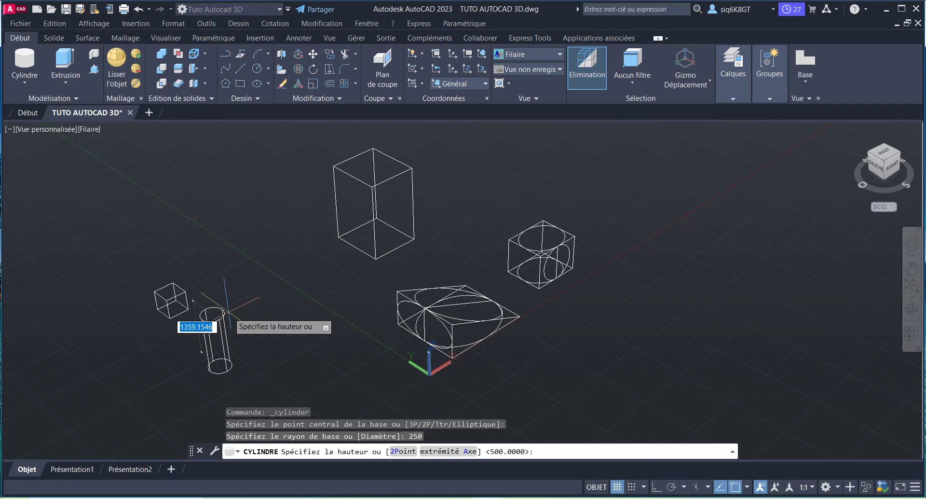
text(2000)
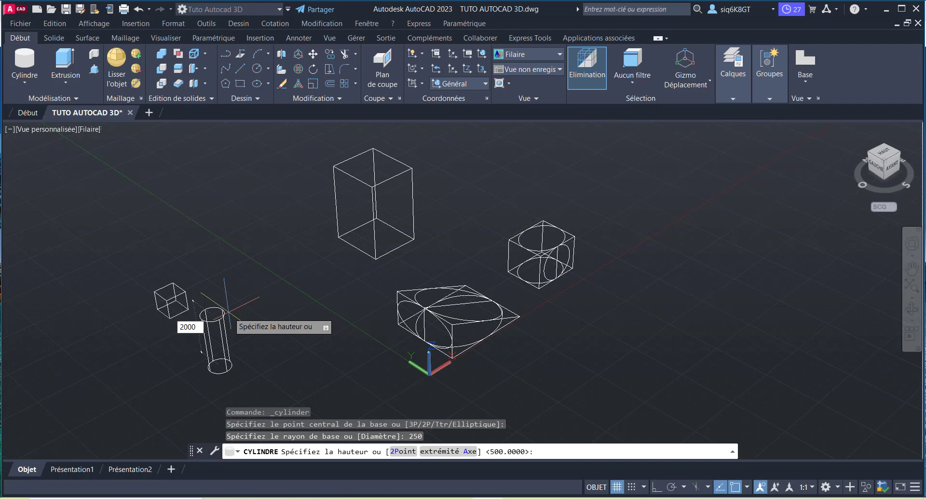
key(Return)
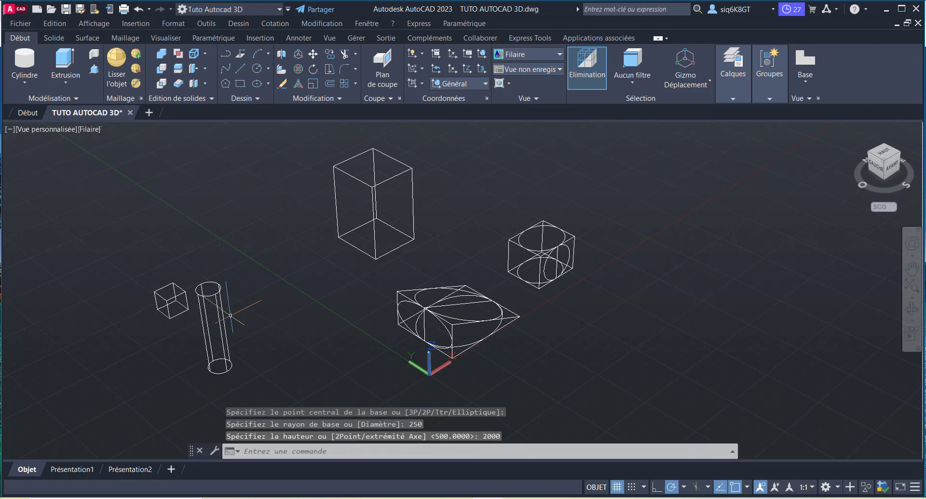
Step: Change the visual style of the model view from wireframe to Réaliste
scroll(205, 373, up, 3)
scroll(157, 361, down, 4)
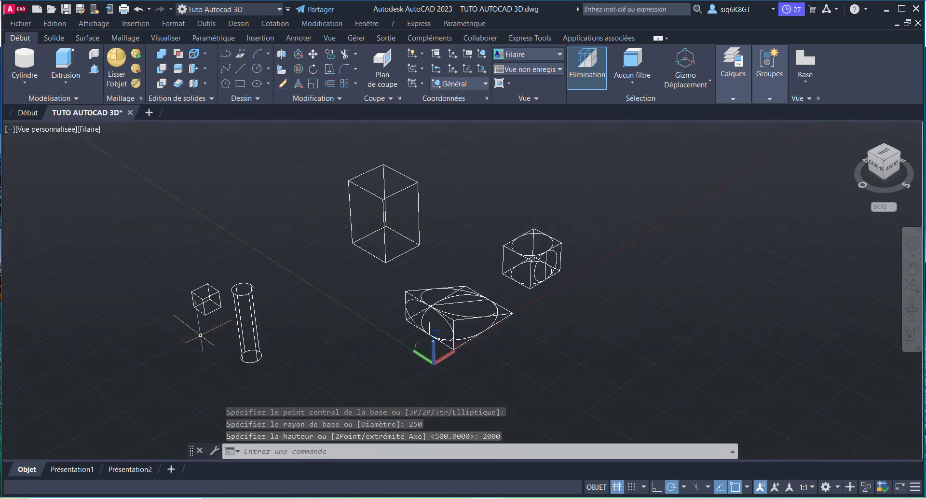
scroll(208, 325, up, 1)
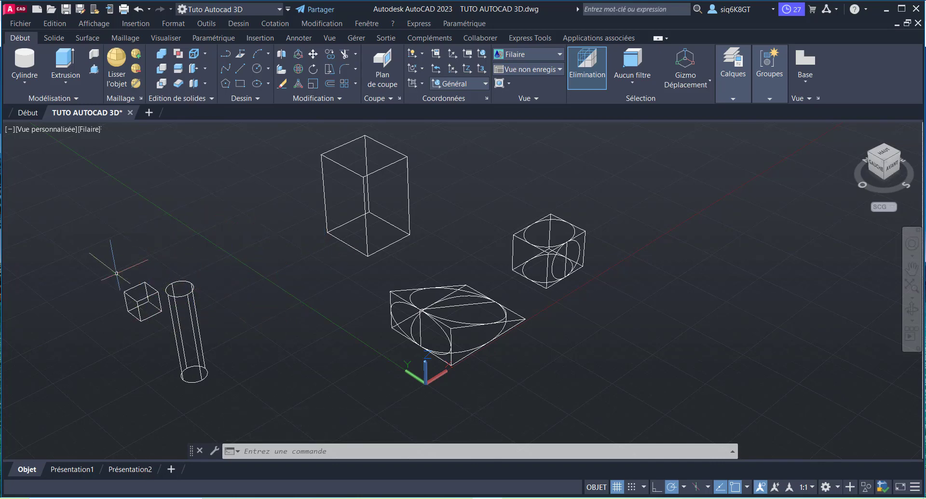
scroll(282, 273, down, 1)
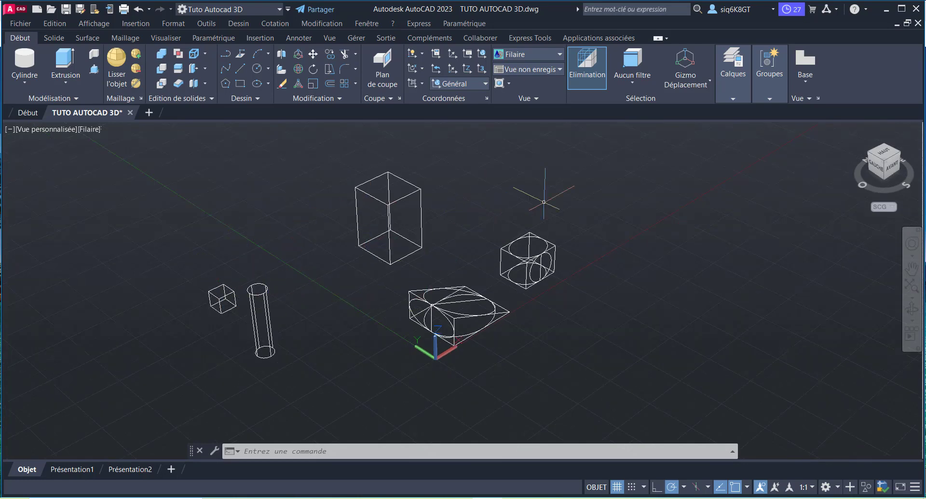
click(559, 55)
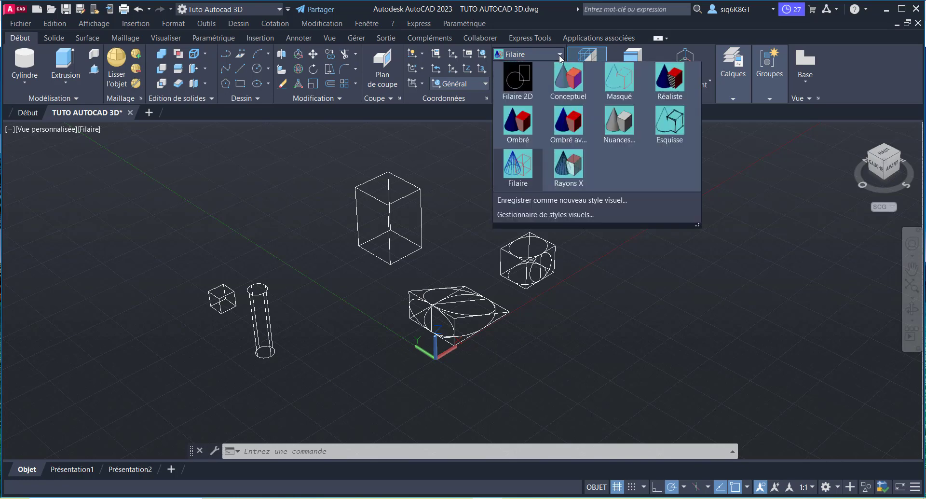
click(668, 92)
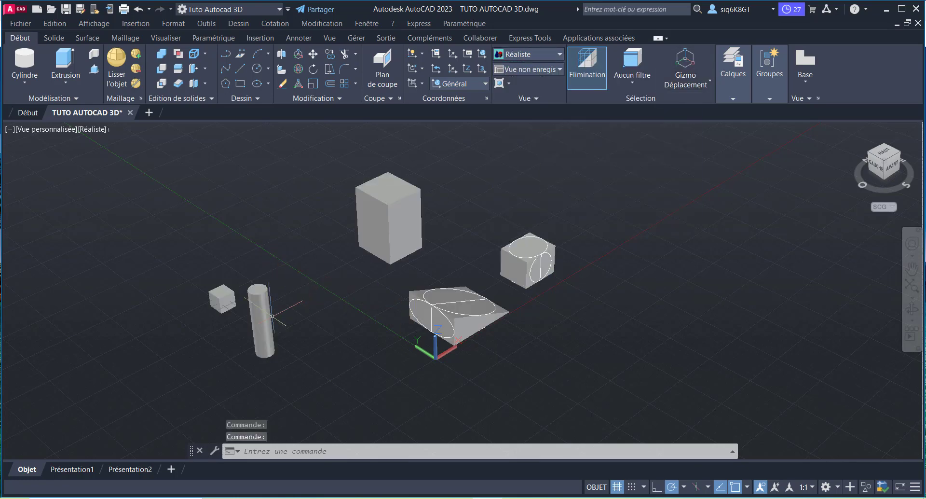
Step: Create a solid elliptical cylinder behind the small cube, with a first axis of 5000, a second axis endpoint distance of 1000 and a height of 2000
scroll(251, 328, up, 2)
scroll(512, 261, down, 2)
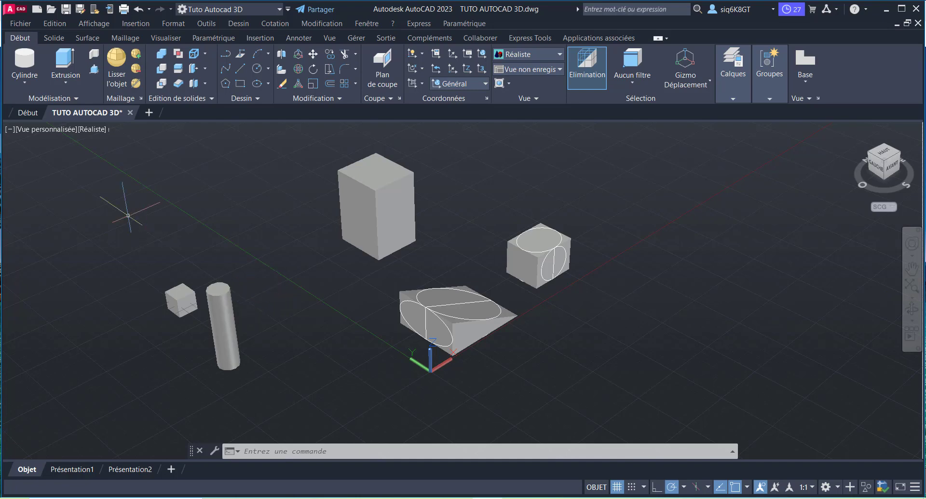
click(25, 69)
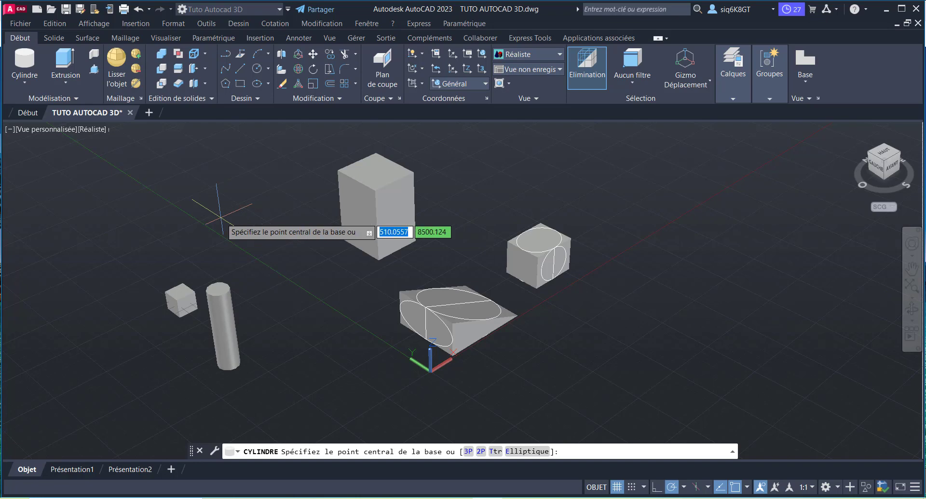
text(e)
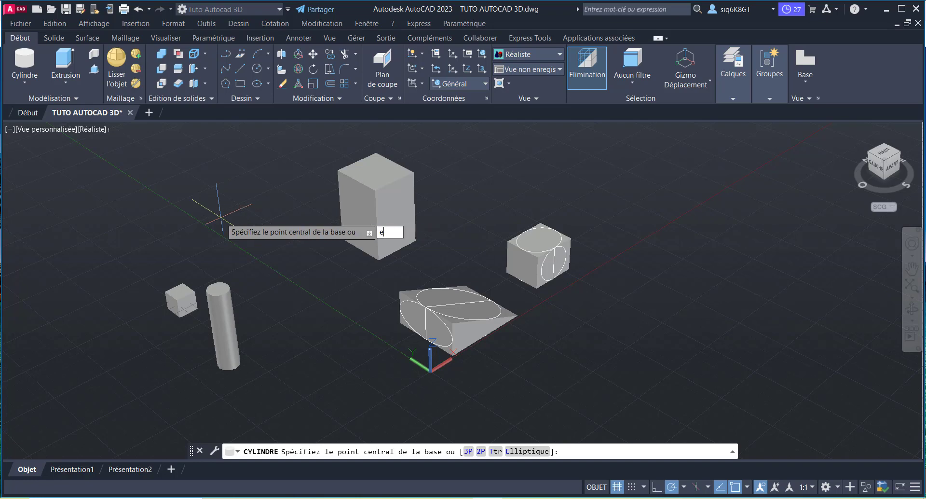
key(Return)
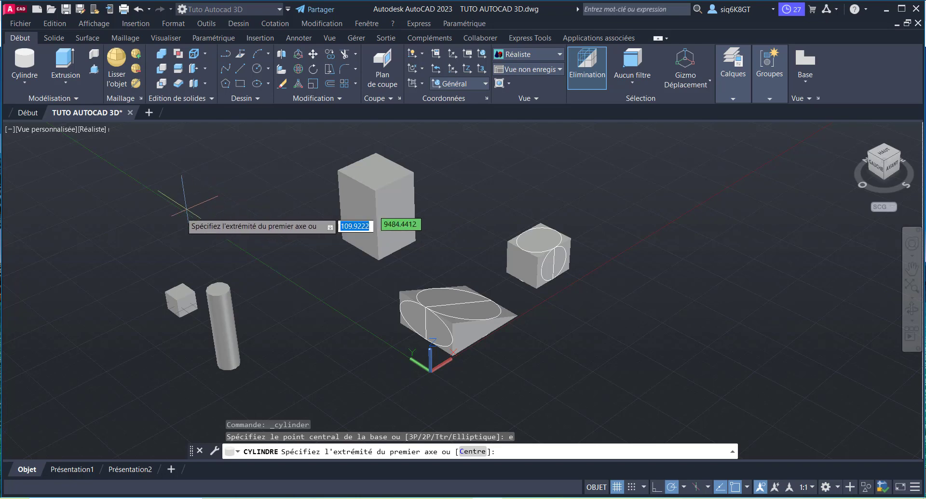
click(122, 225)
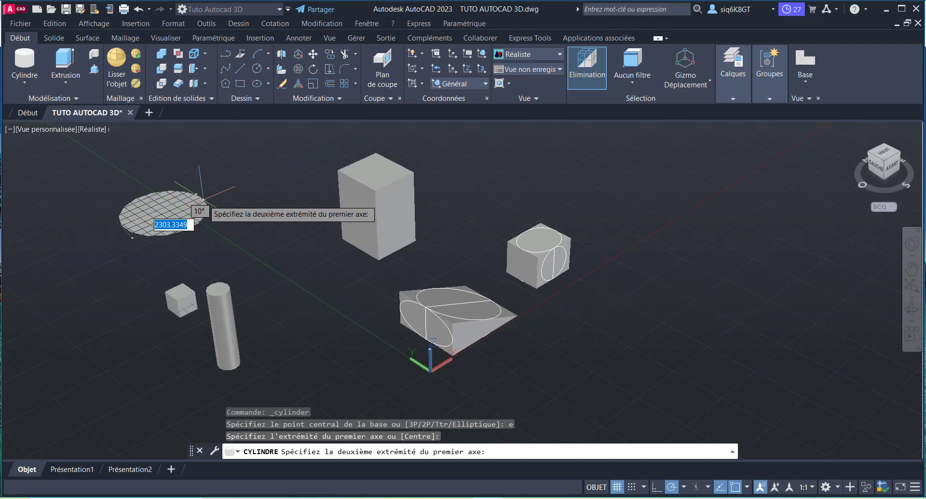
text(5000)
key(Return)
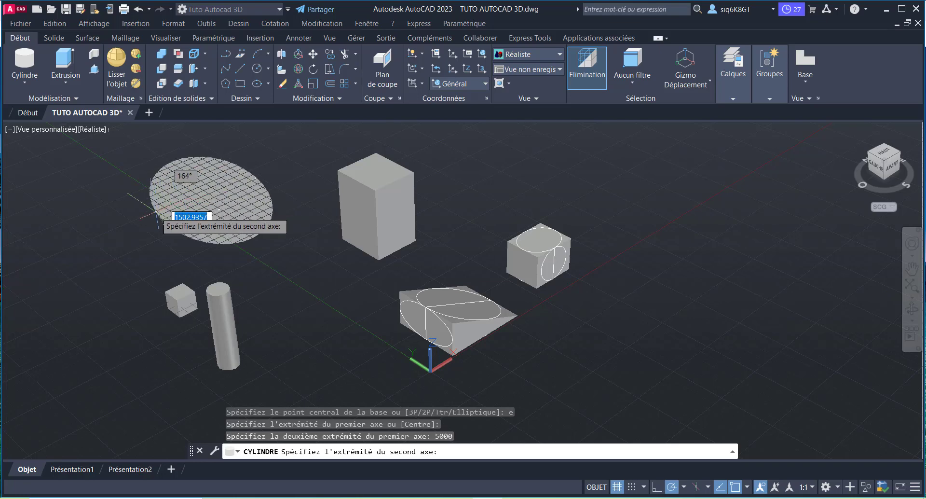
text(1000)
key(Return)
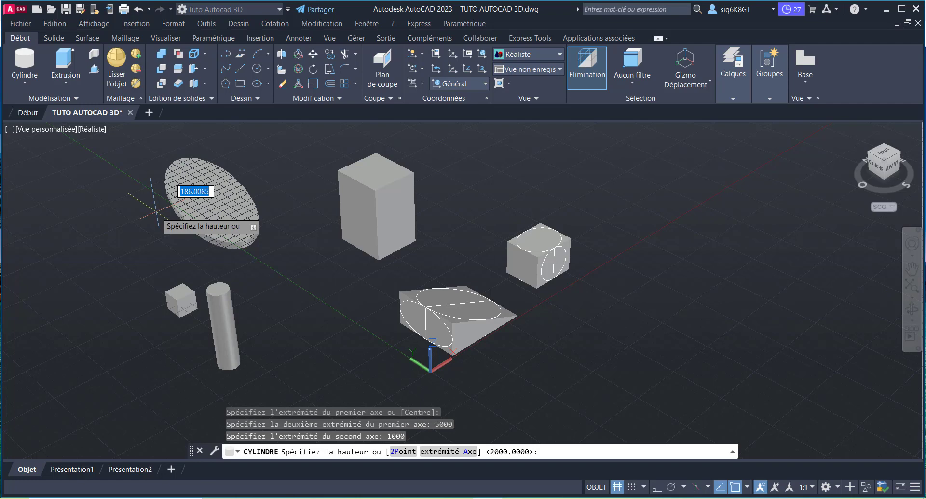
scroll(241, 179, down, 3)
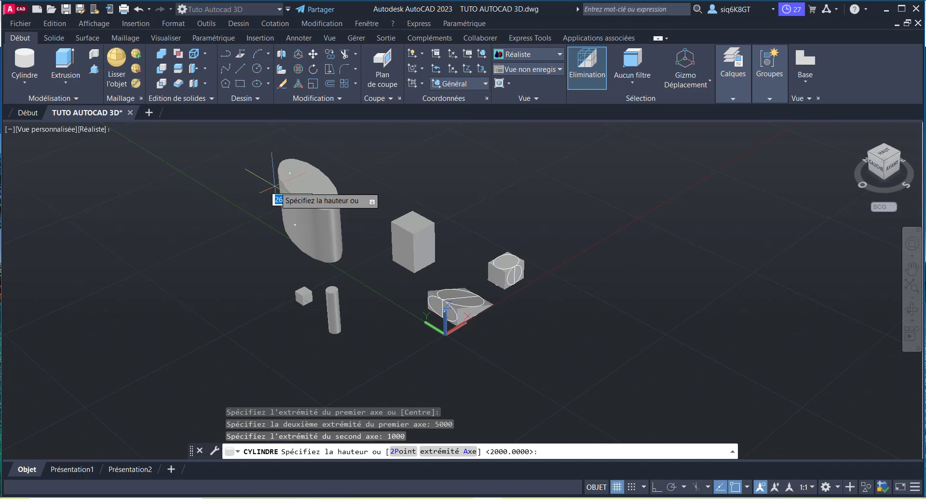
text(2000)
key(Return)
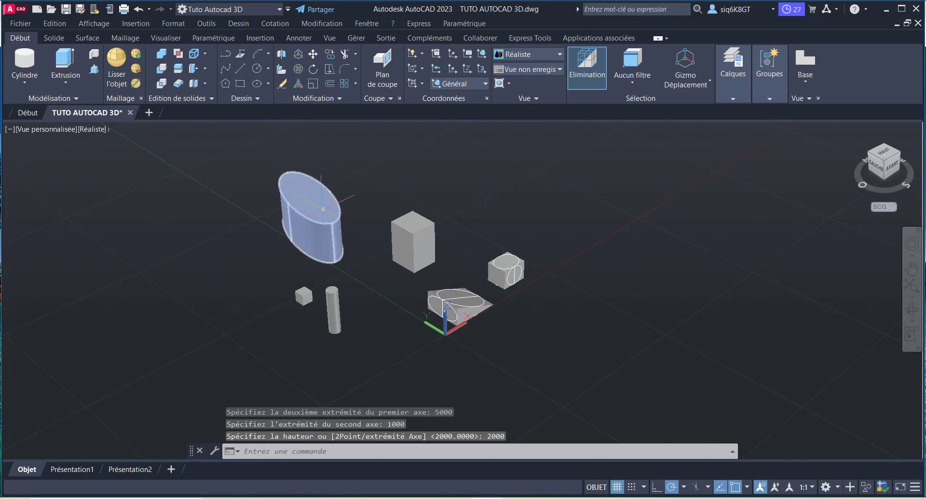
Step: Create a solid cone in the empty space beside the elliptical cylinder, with a base radius of 500 and a height of 2000
scroll(250, 210, up, 3)
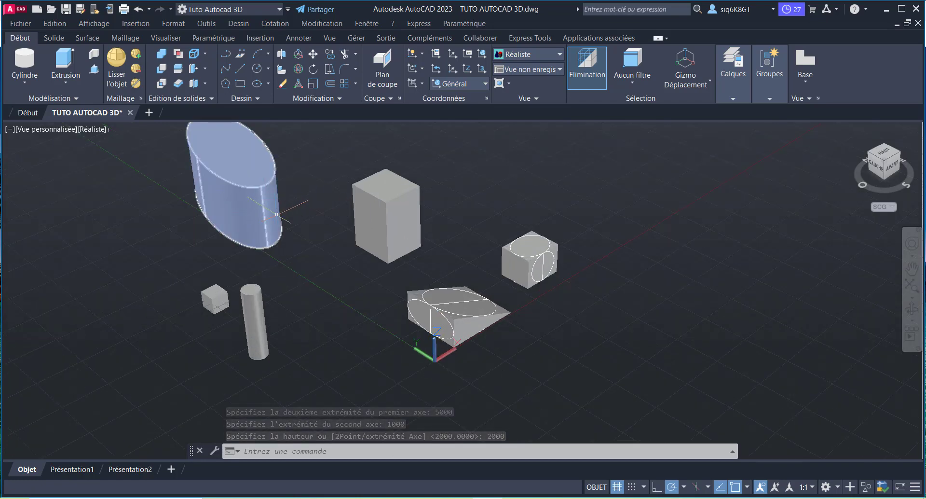
scroll(250, 210, down, 2)
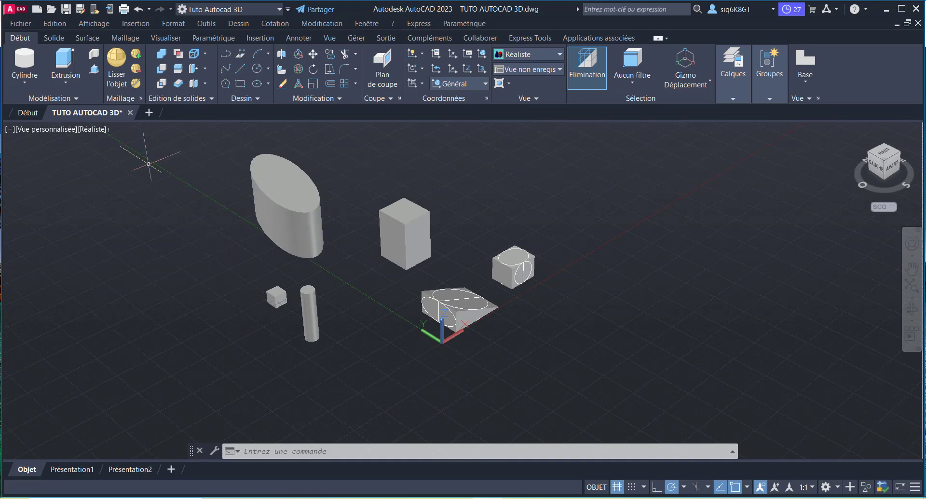
click(27, 85)
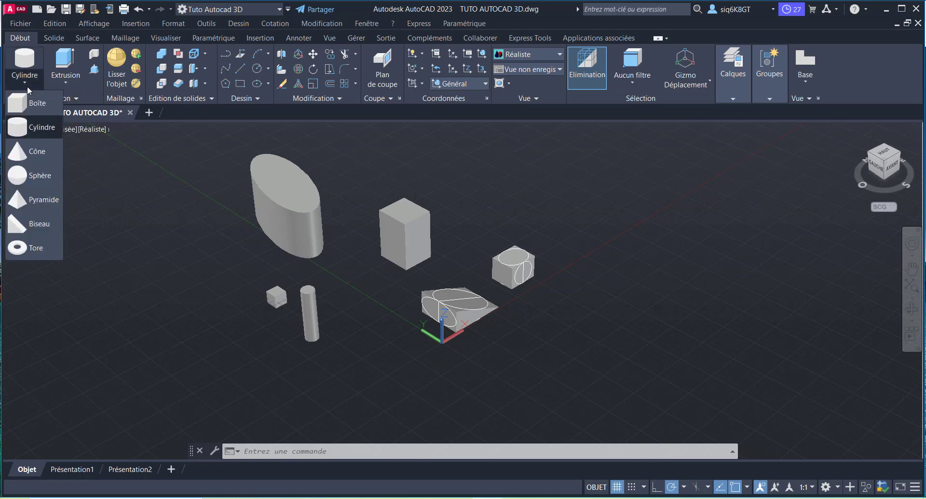
click(37, 153)
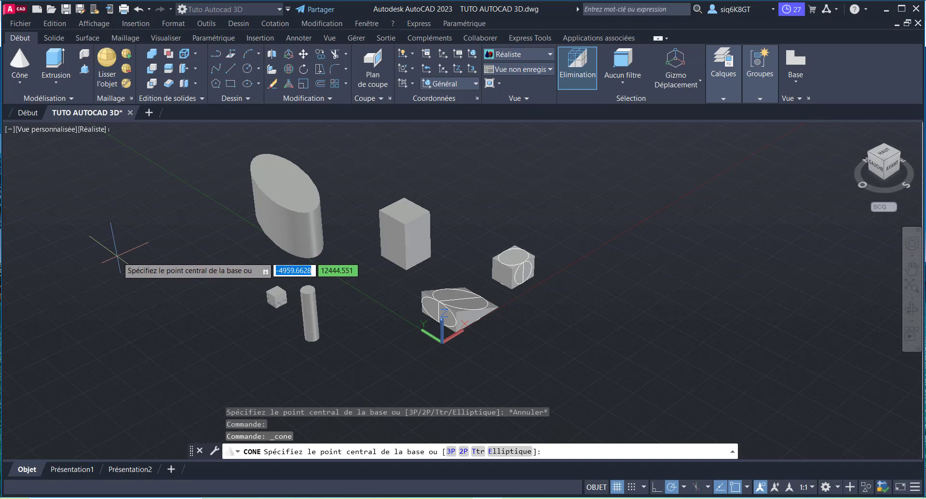
click(117, 256)
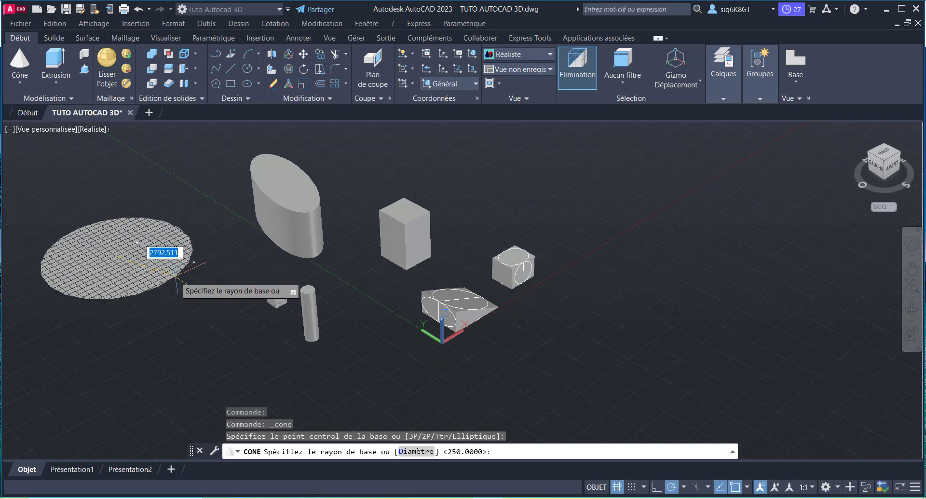
text(500)
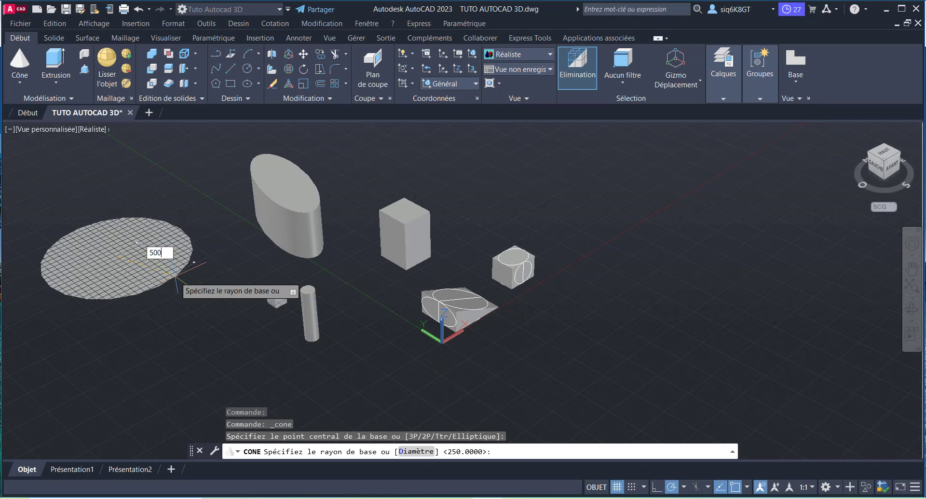
key(Return)
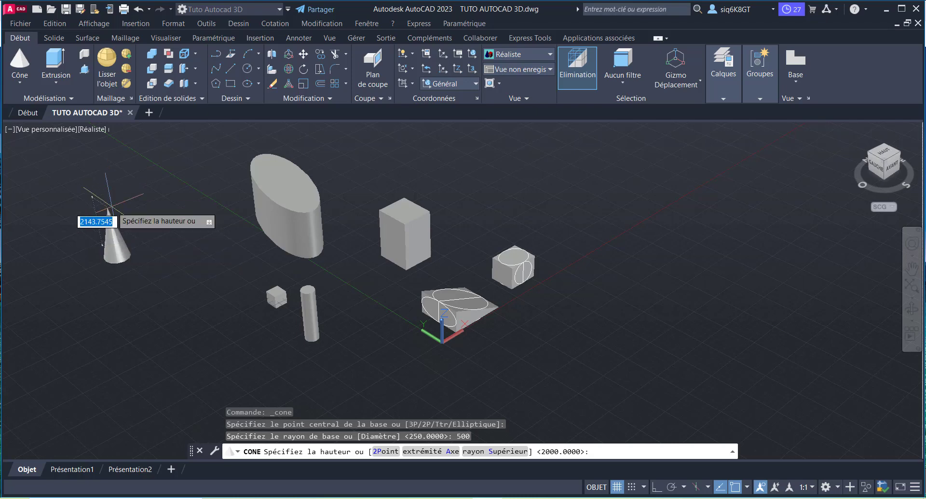
text(2000)
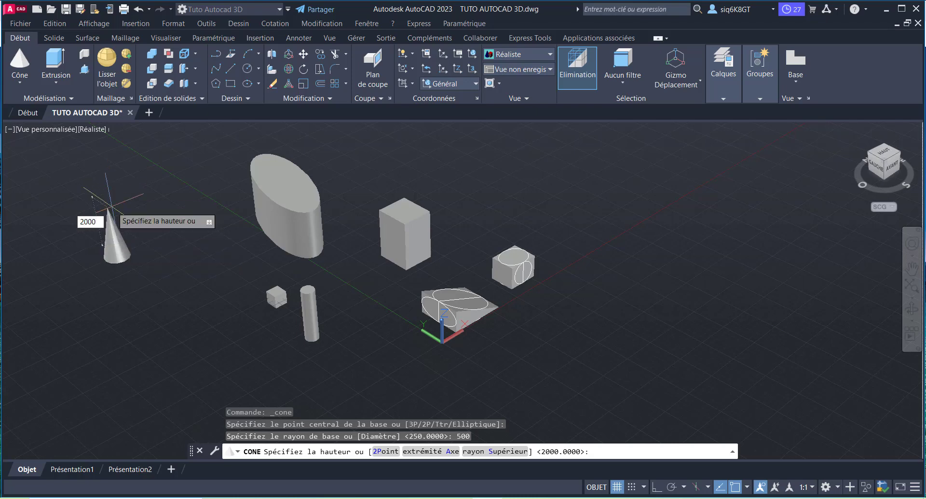
key(Return)
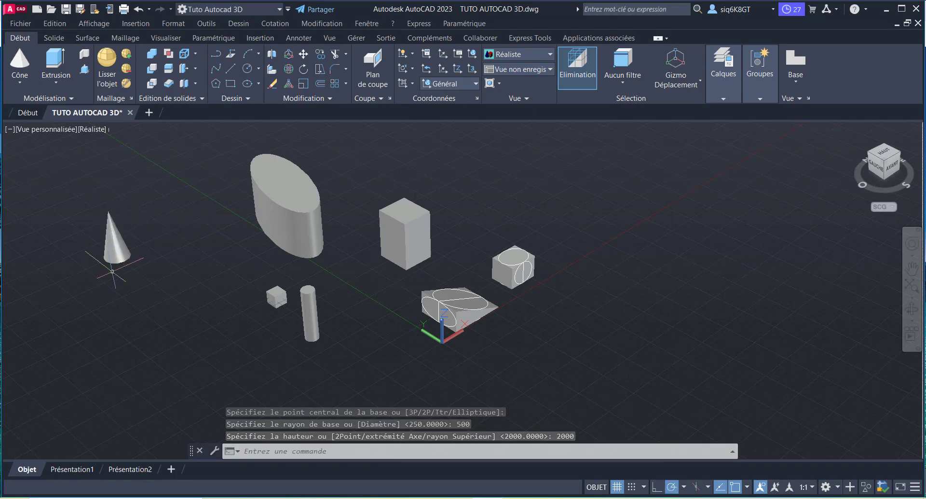
scroll(126, 251, up, 2)
scroll(140, 248, down, 3)
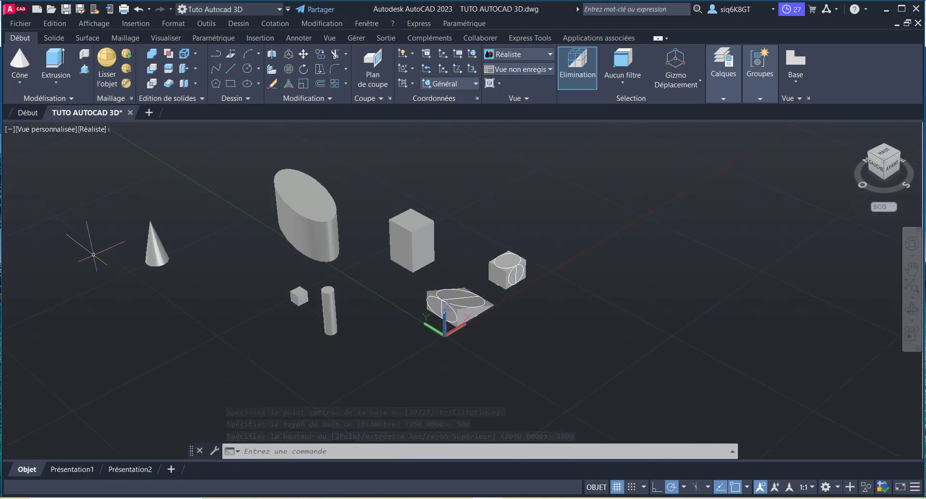
scroll(135, 256, up, 2)
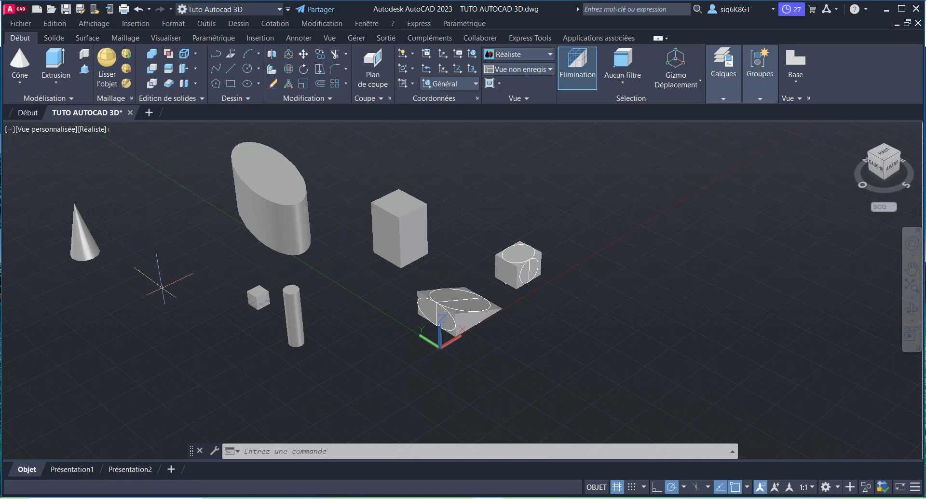
scroll(70, 256, up, 1)
scroll(169, 231, down, 1)
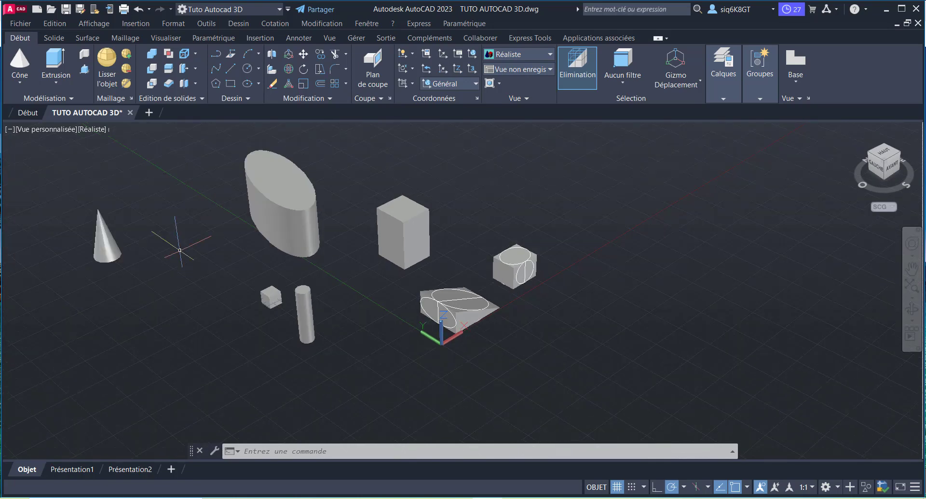
Step: Create an elliptical cone in front of the round cone, with a first axis of 500, a second axis endpoint distance of 1000 and height 2000
click(19, 67)
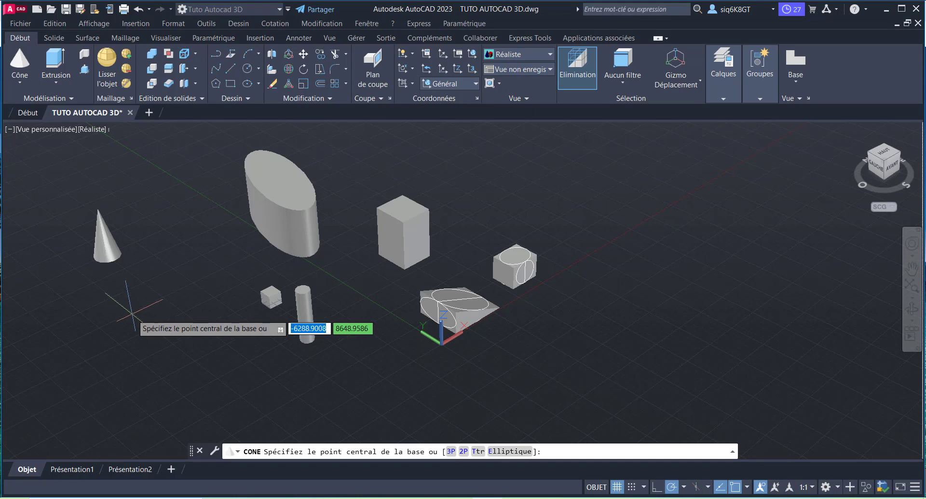
text(e)
key(Return)
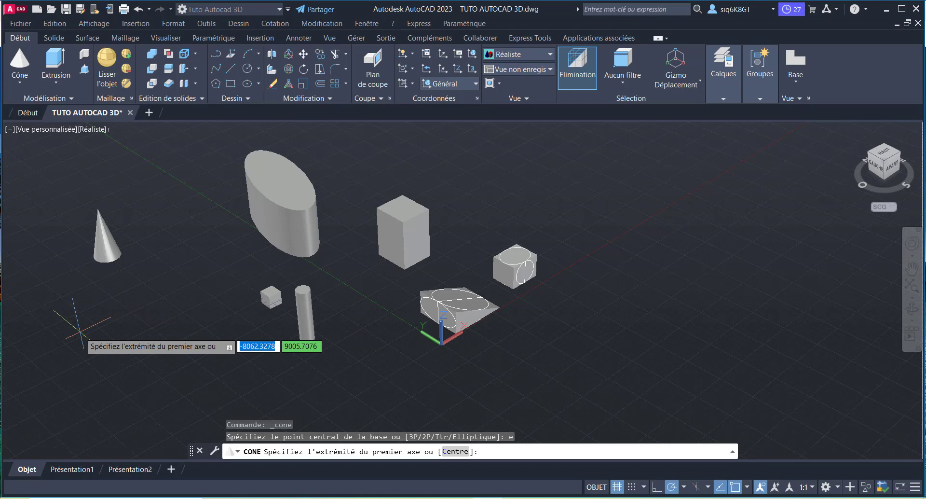
click(80, 332)
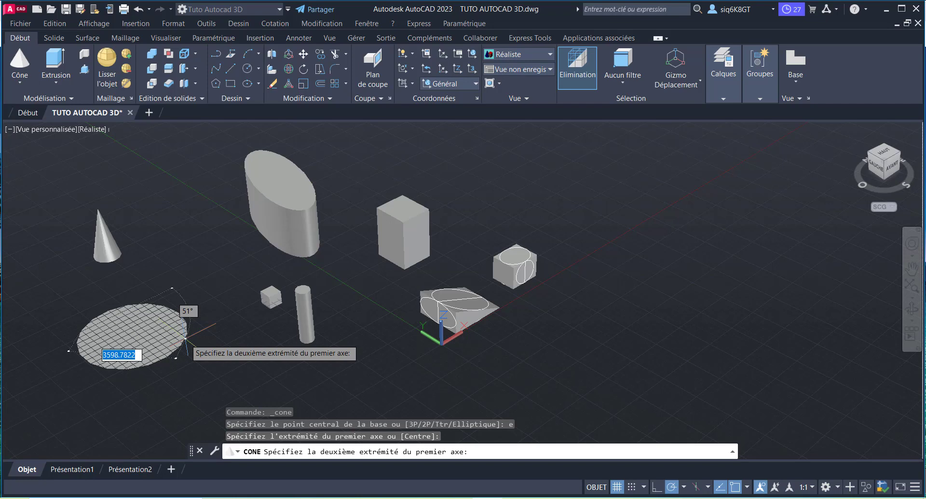
text(500)
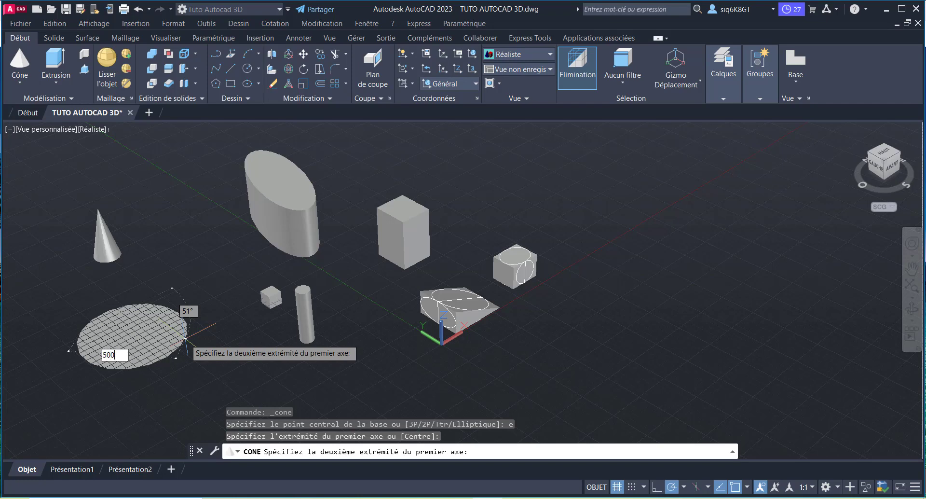
key(Return)
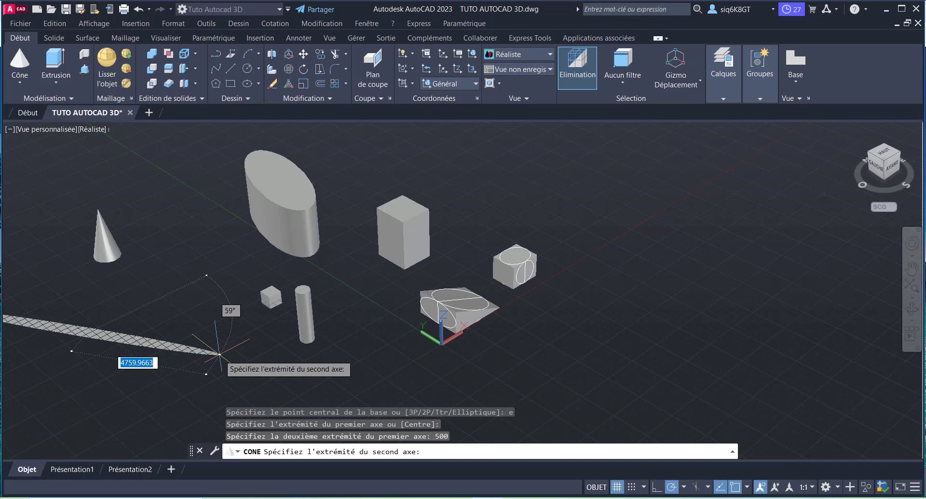
text(1000)
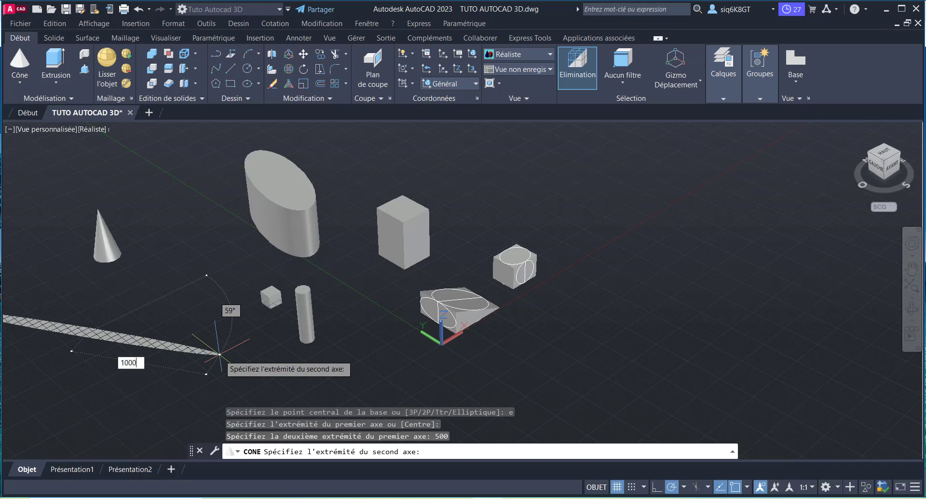
key(Return)
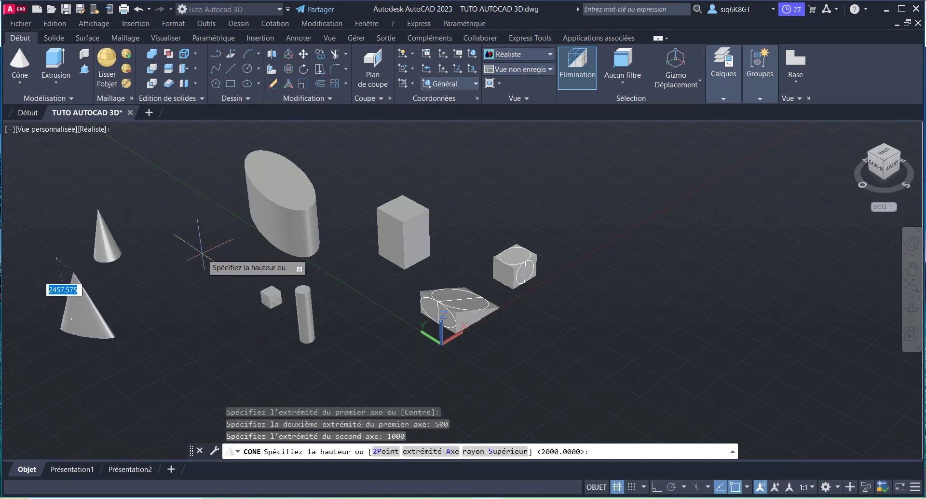
text(2000)
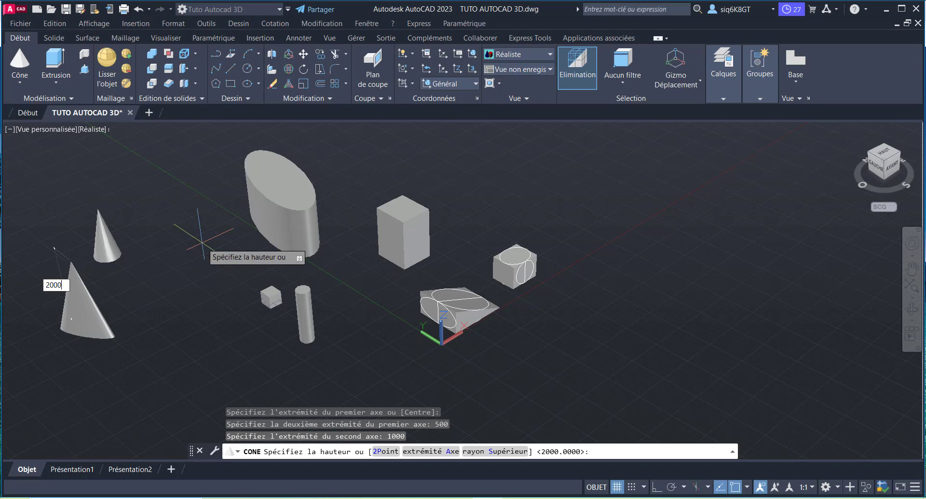
key(Return)
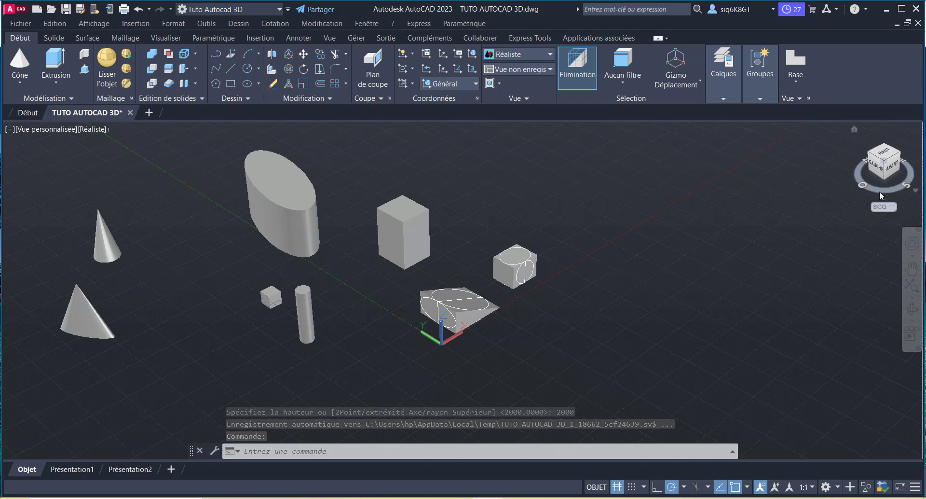
Step: Create a truncated cone in front of the elliptical cone, with a base radius of 500, a top radius of 1000 and a height of 2000
shift+middle_drag(879, 192, 828, 205)
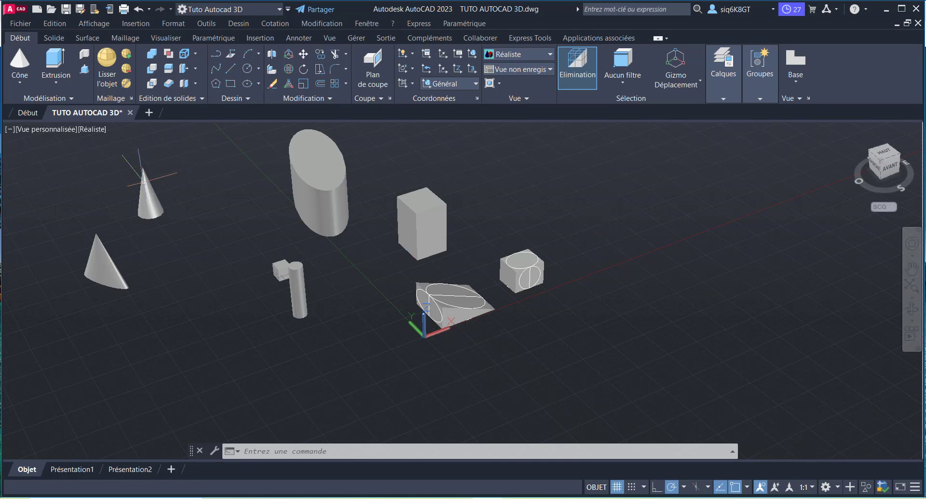
click(19, 62)
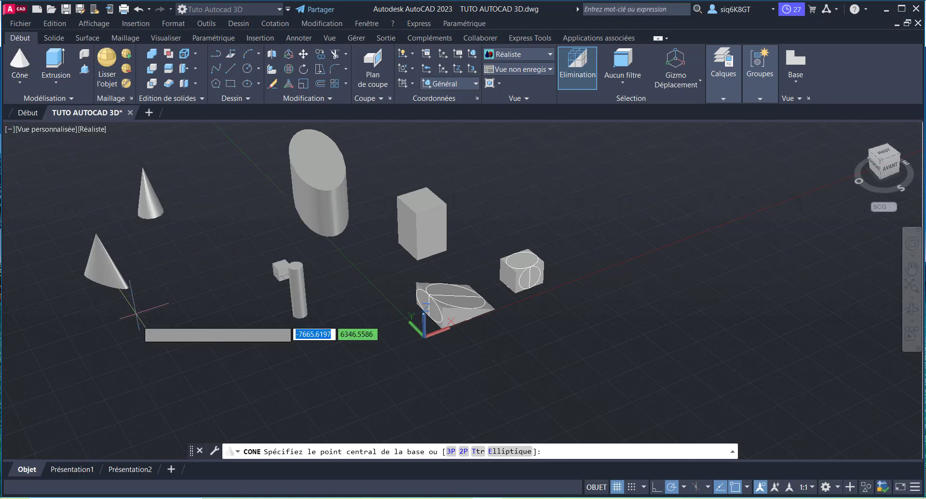
click(159, 365)
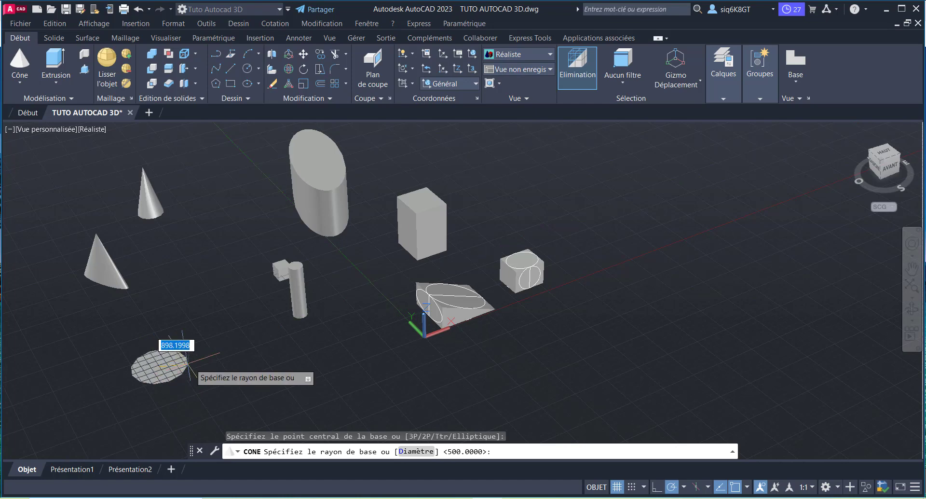
text(5)
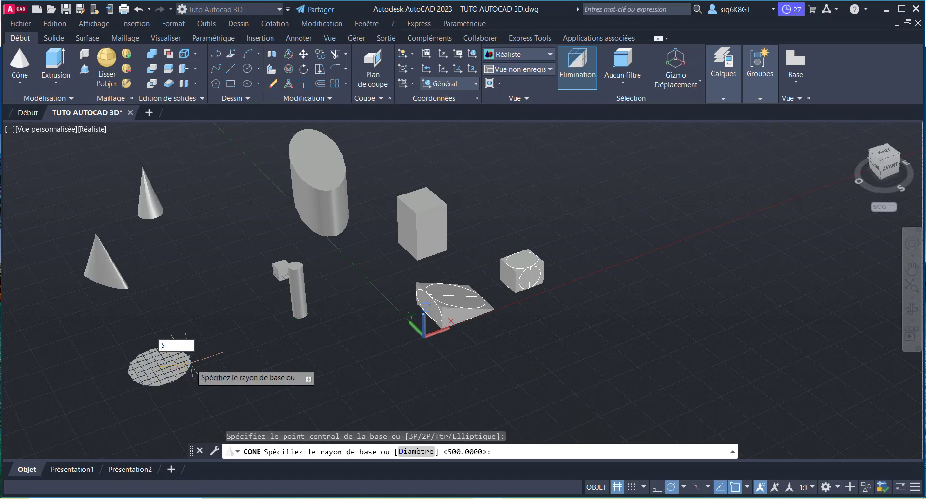
text(000)
key(BackSpace)
key(Return)
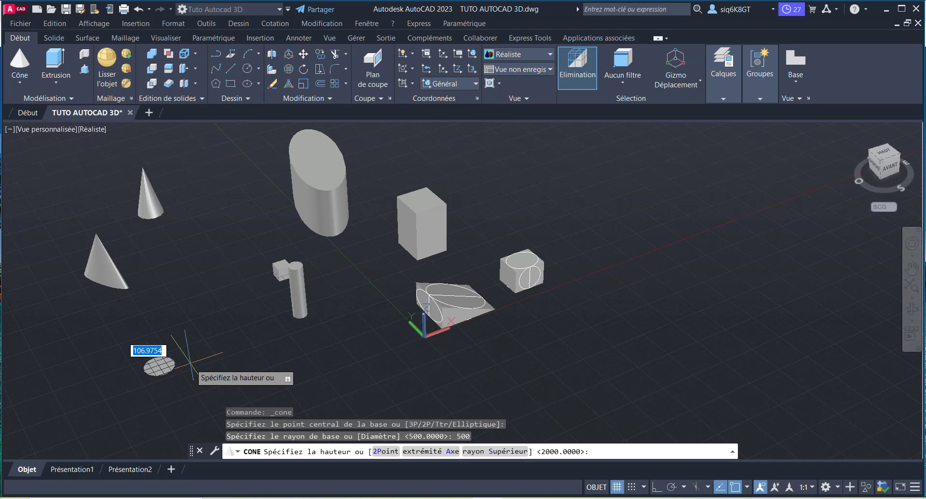
text(s)
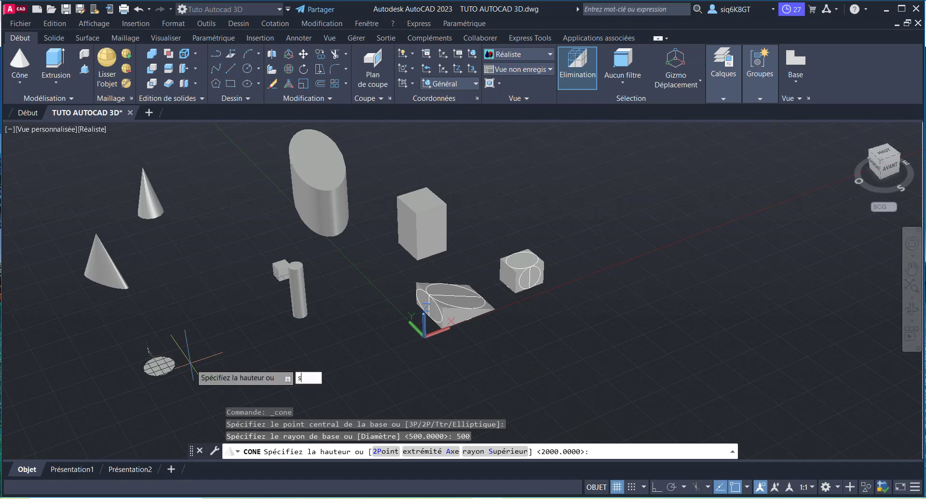
key(Return)
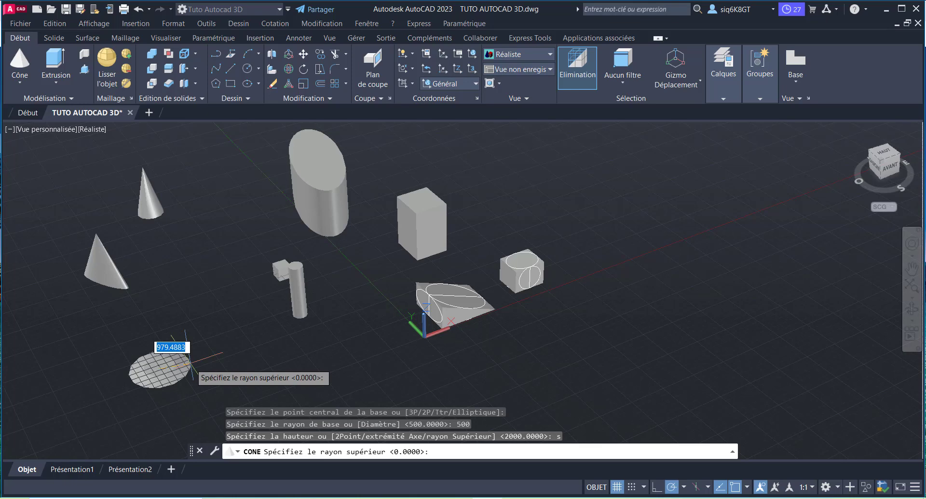
text(1000)
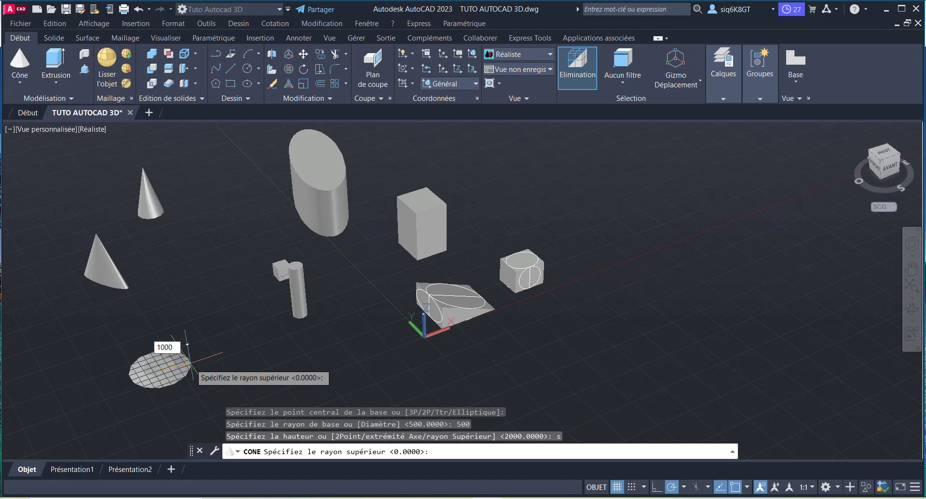
key(Return)
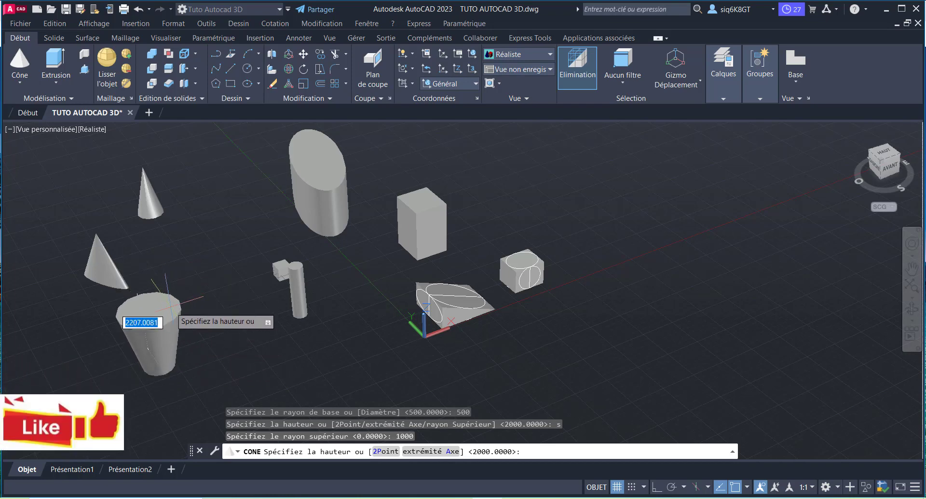
text(2000)
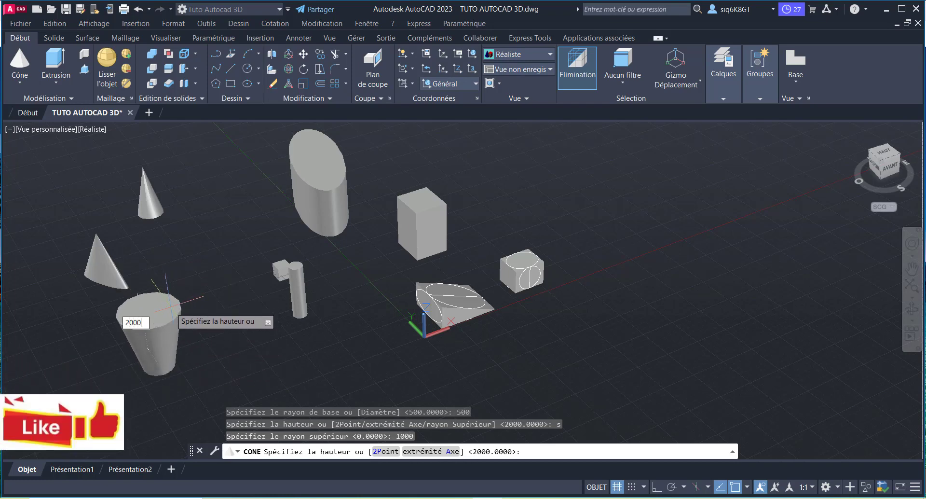
key(Return)
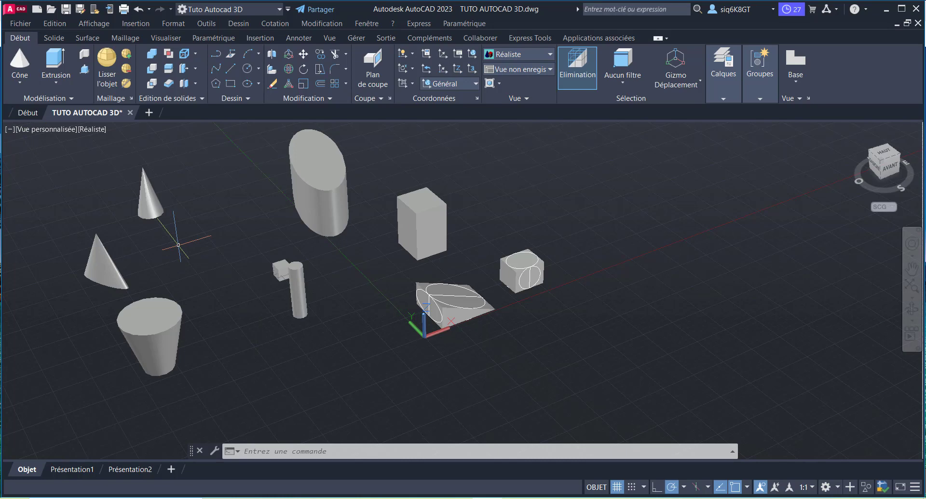
Step: Create a solid sphere with a radius of 1000 in the empty space beside the truncated cone
click(21, 85)
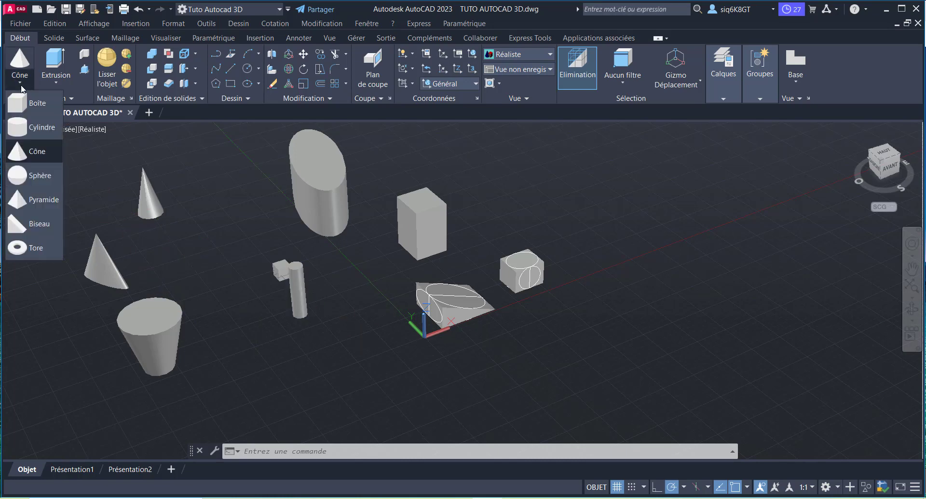
click(41, 181)
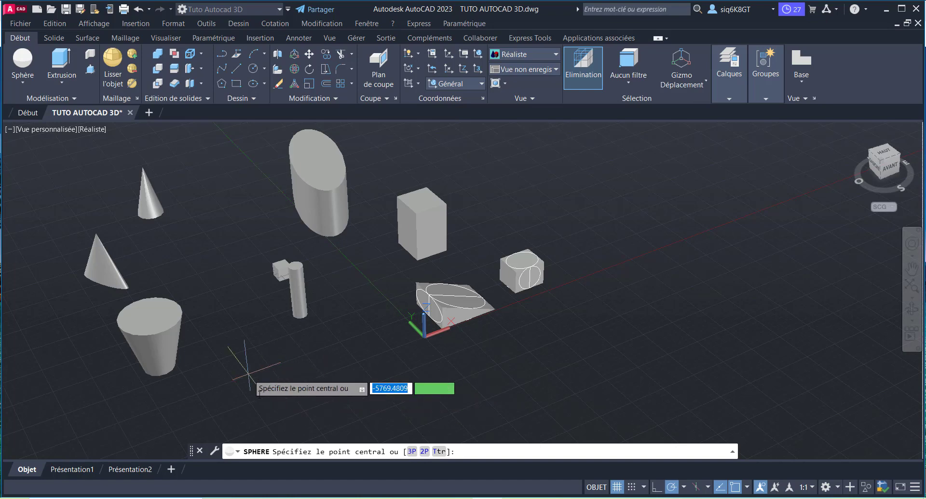
click(265, 409)
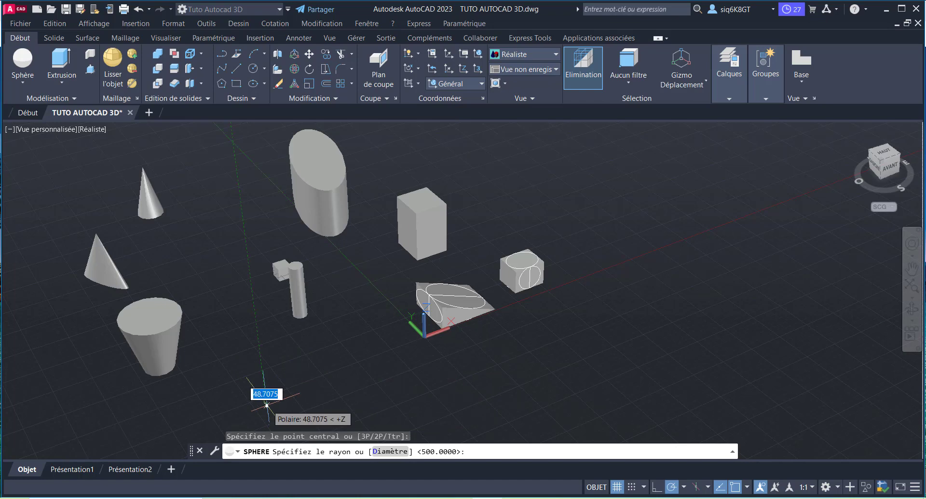
scroll(299, 368, down, 2)
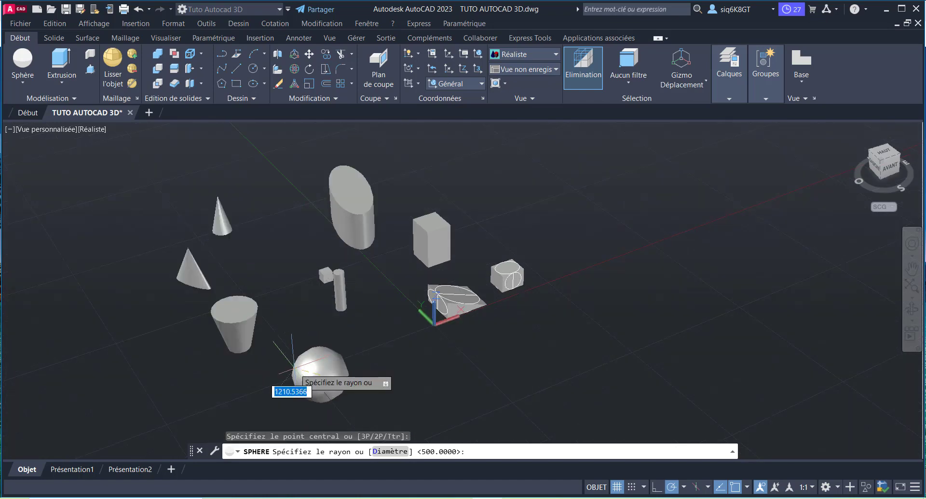
text(1000)
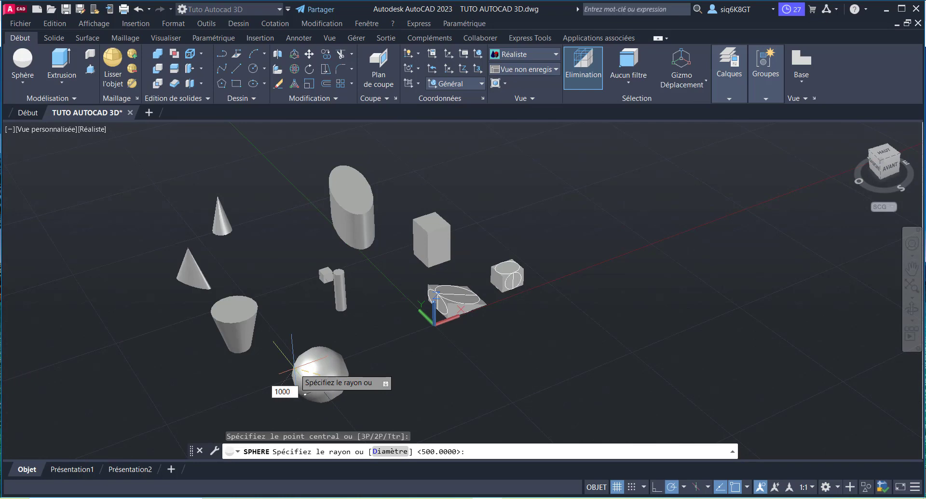
key(Return)
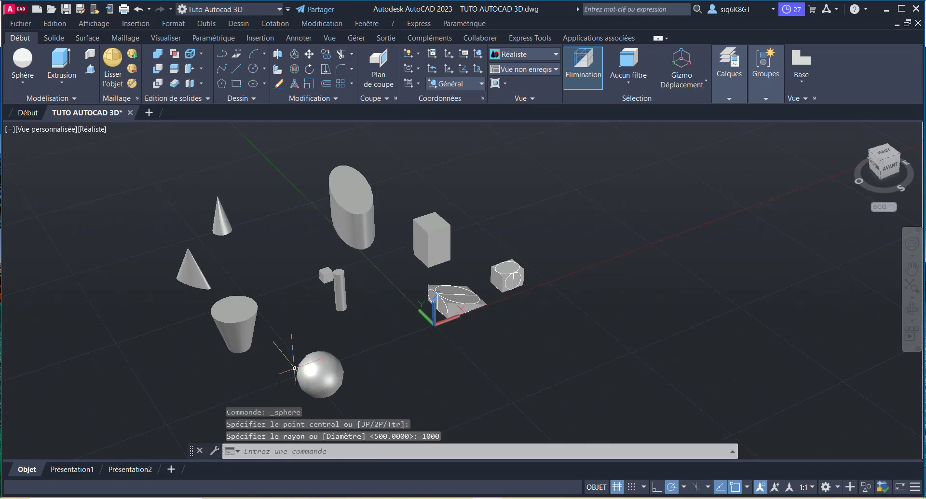
scroll(310, 378, up, 2)
scroll(314, 385, down, 3)
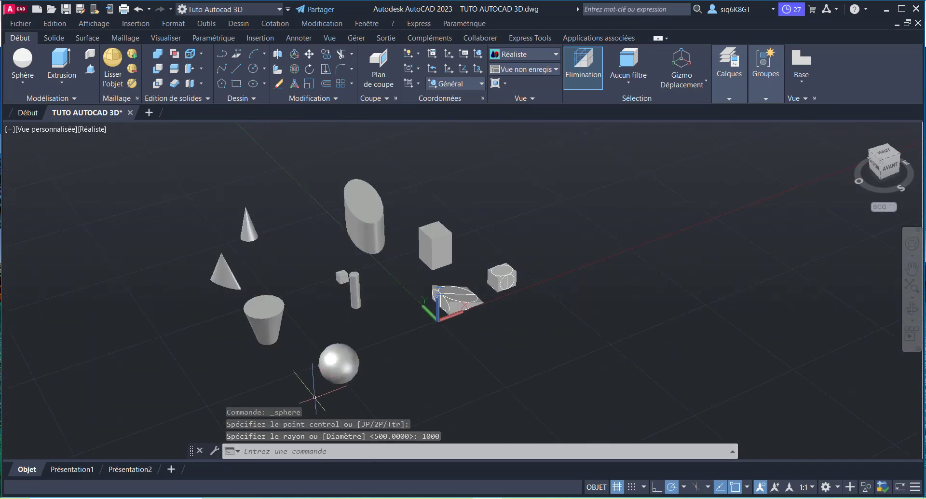
scroll(314, 397, up, 2)
scroll(311, 391, down, 2)
scroll(313, 403, up, 2)
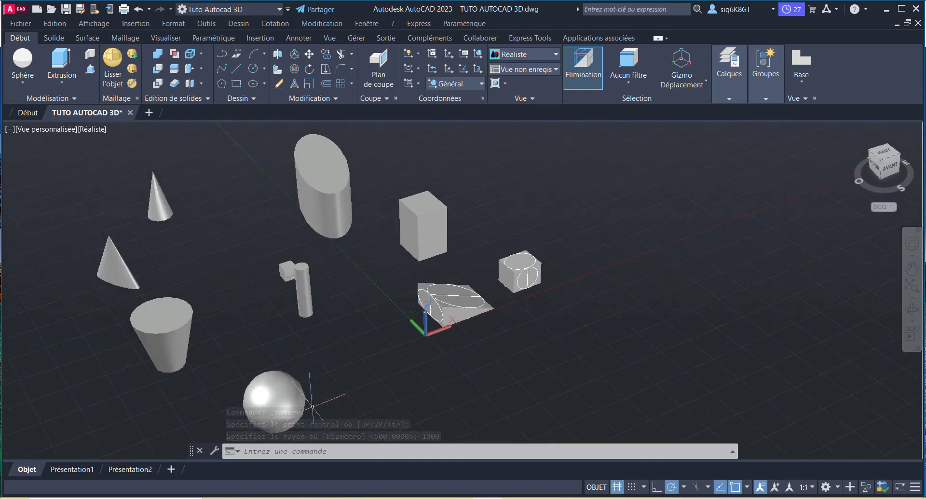
Step: Create a larger sphere through three picked points (3P option) in the empty space beside the first sphere
scroll(316, 328, down, 3)
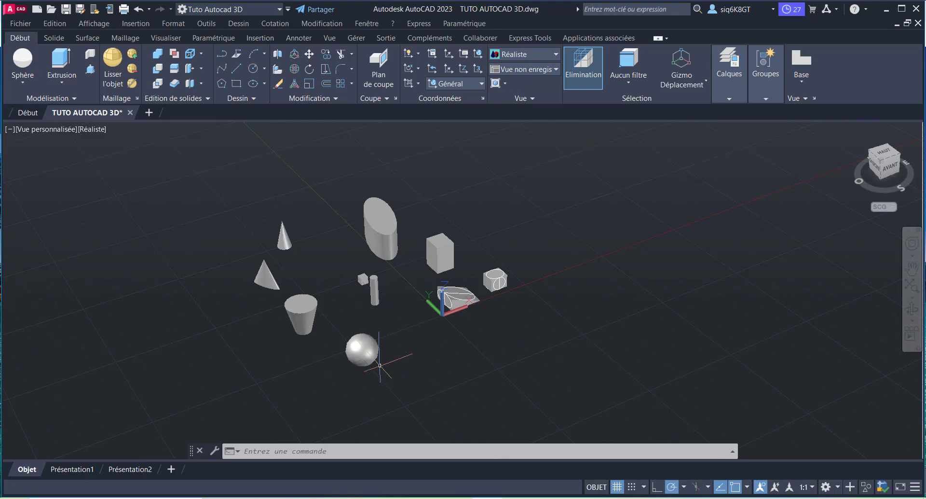
click(23, 65)
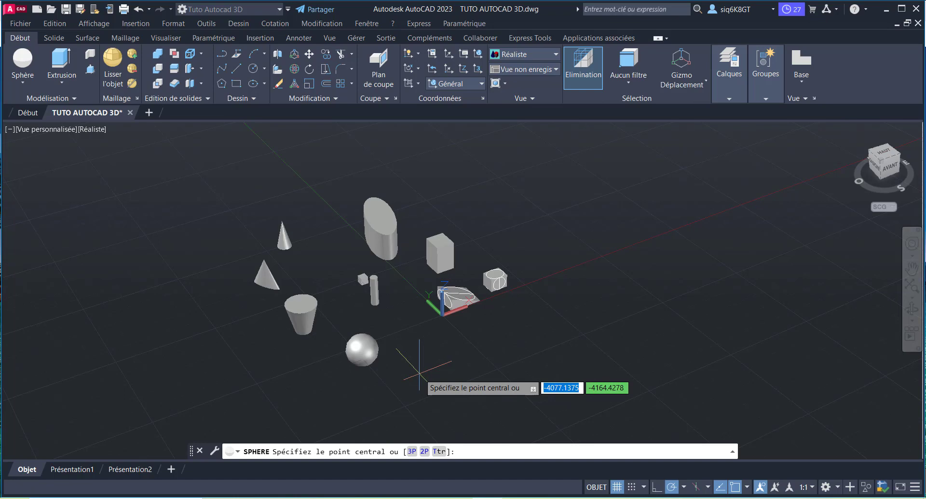
text(3p)
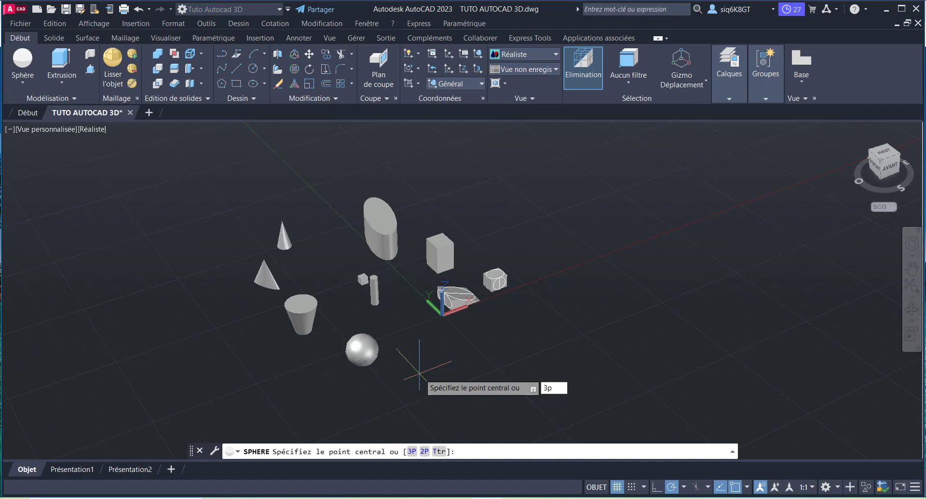
key(Return)
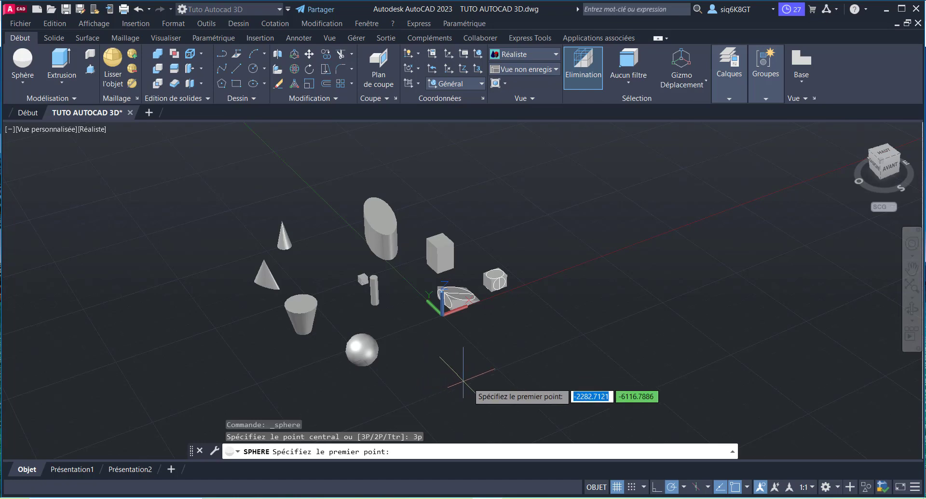
click(483, 390)
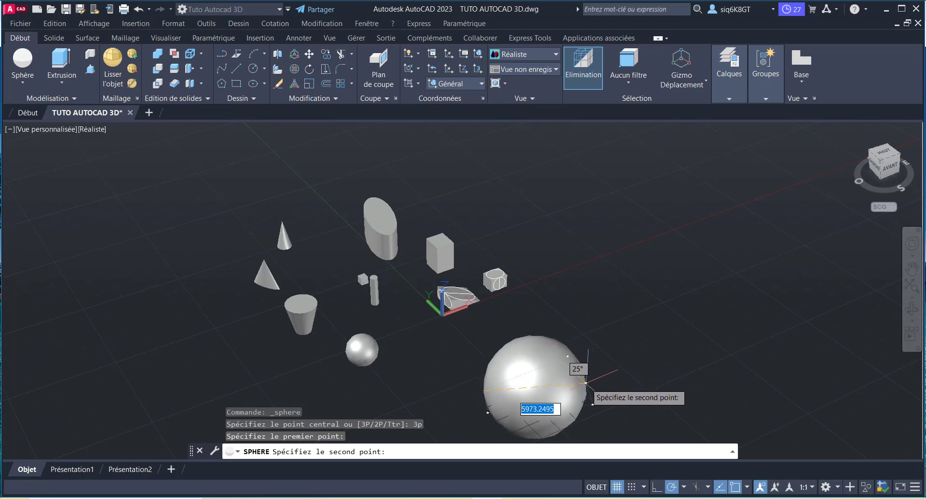
click(565, 384)
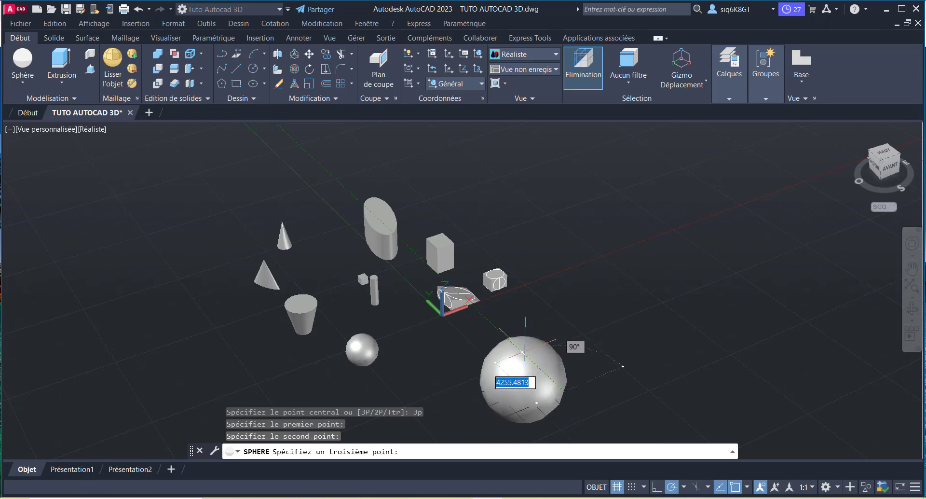
click(516, 346)
Step: Draw the base of a 4-sided pyramid in the empty space beyond the cones, with a base radius of 1000
scroll(516, 345, down, 3)
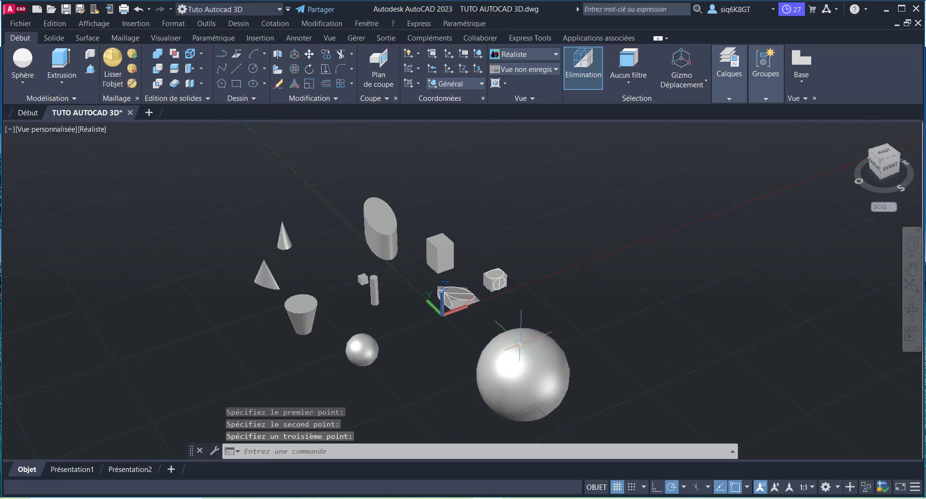
scroll(516, 346, up, 3)
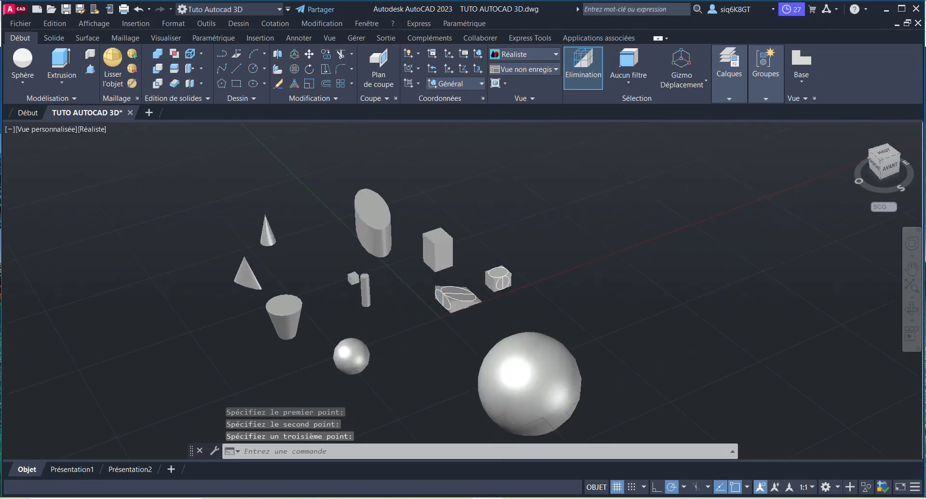
scroll(463, 292, down, 2)
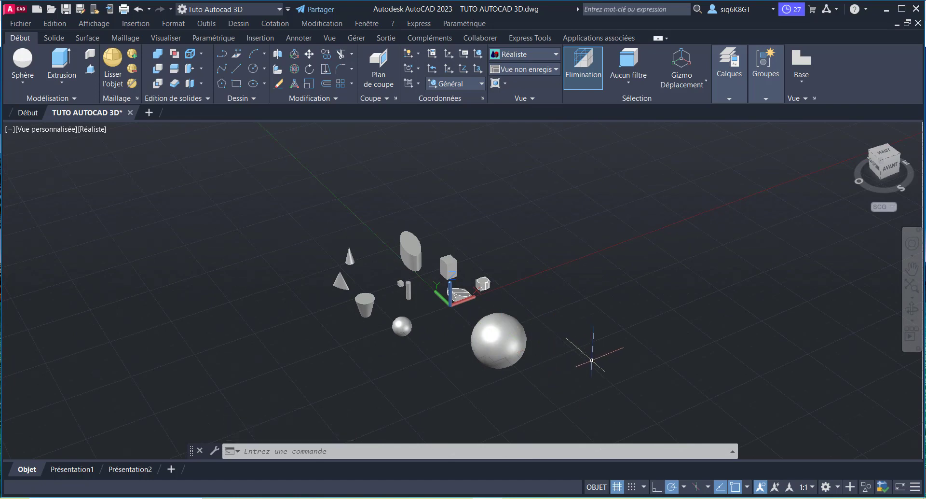
click(23, 83)
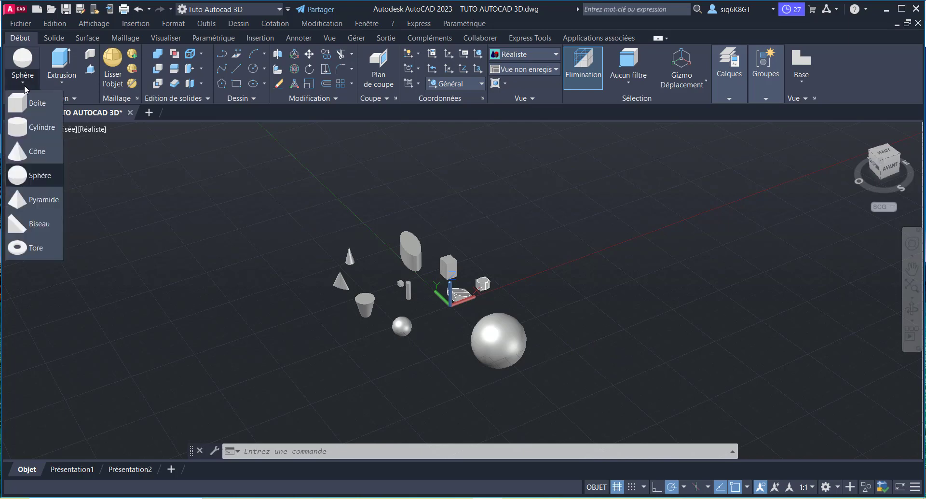
click(42, 203)
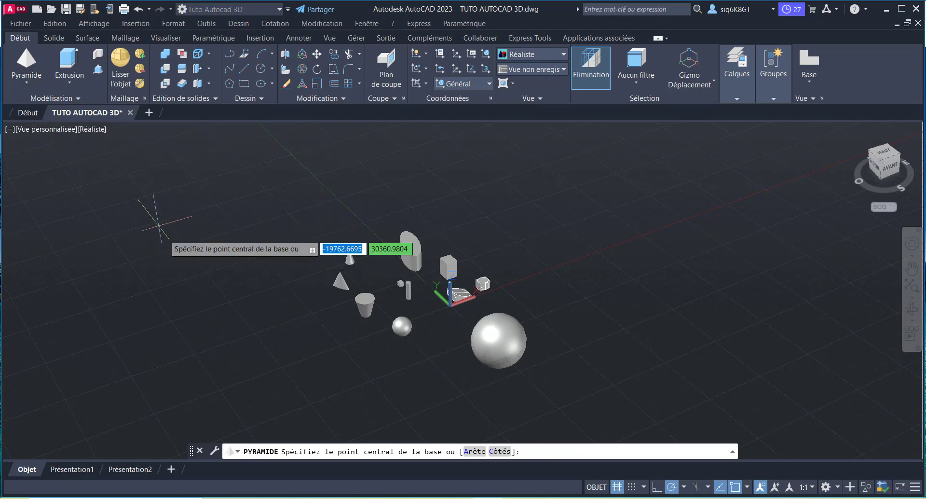
text(c)
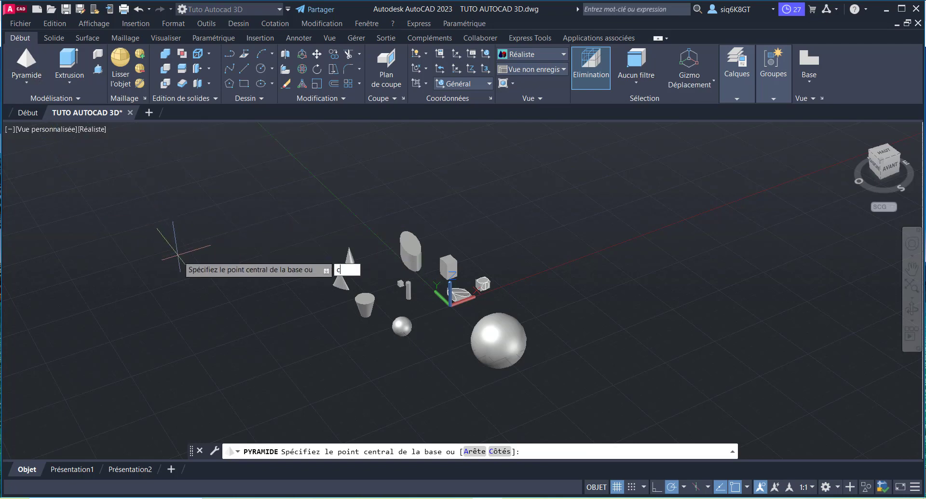
key(Return)
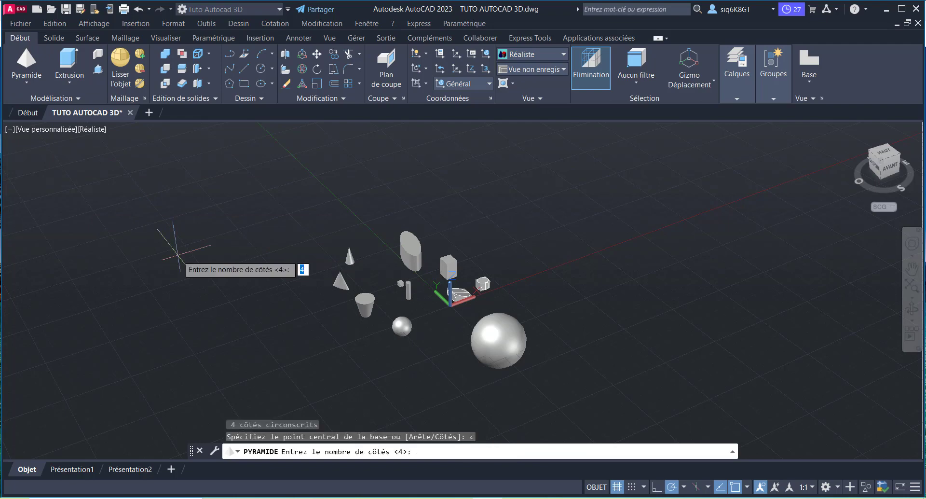
text(4)
key(Return)
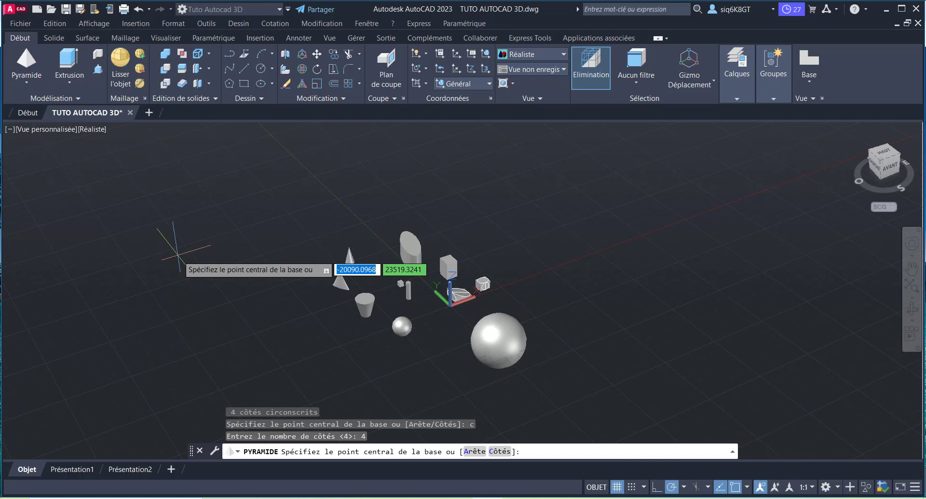
click(178, 257)
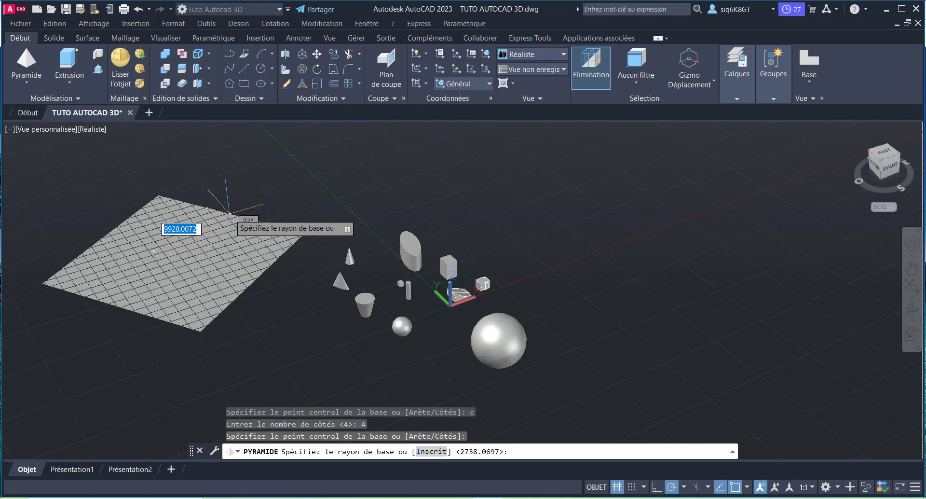
text(1000)
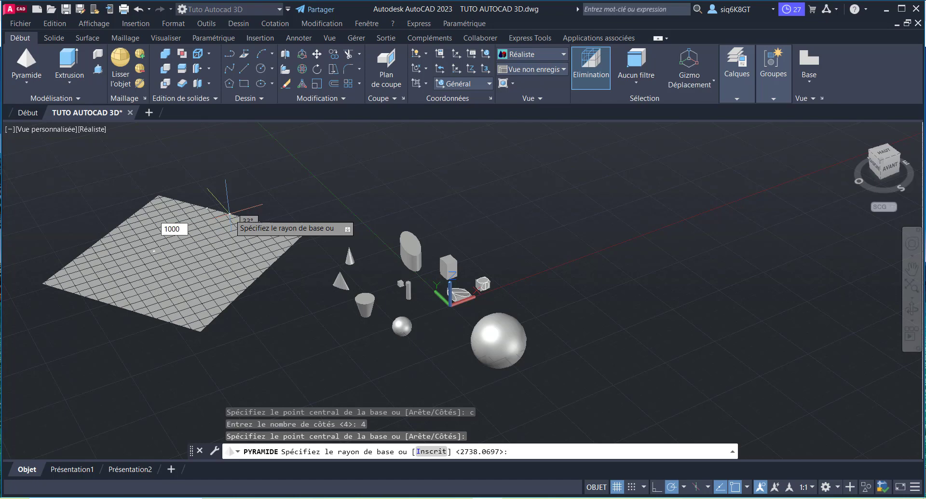
key(Return)
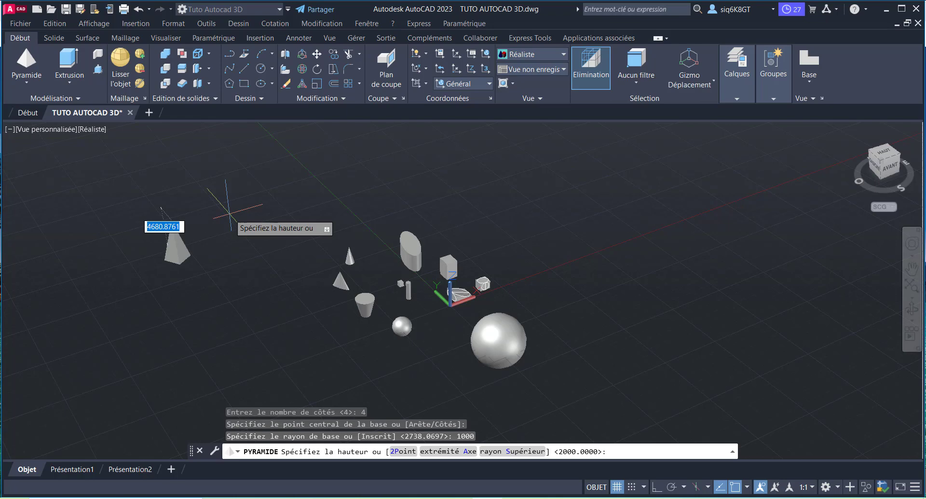
Step: Truncate the pyramid by using the top radius option with a radius of 500
text(r)
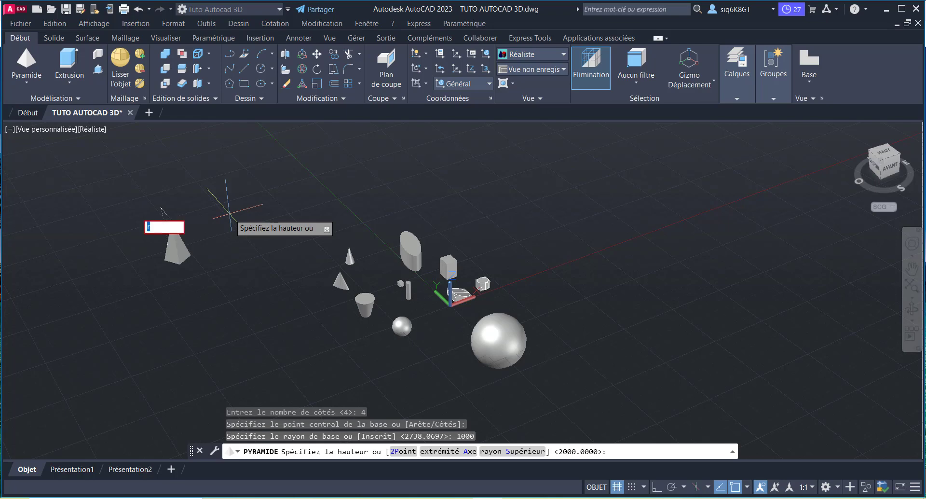
key(BackSpace)
key(Return)
key(BackSpace)
click(490, 453)
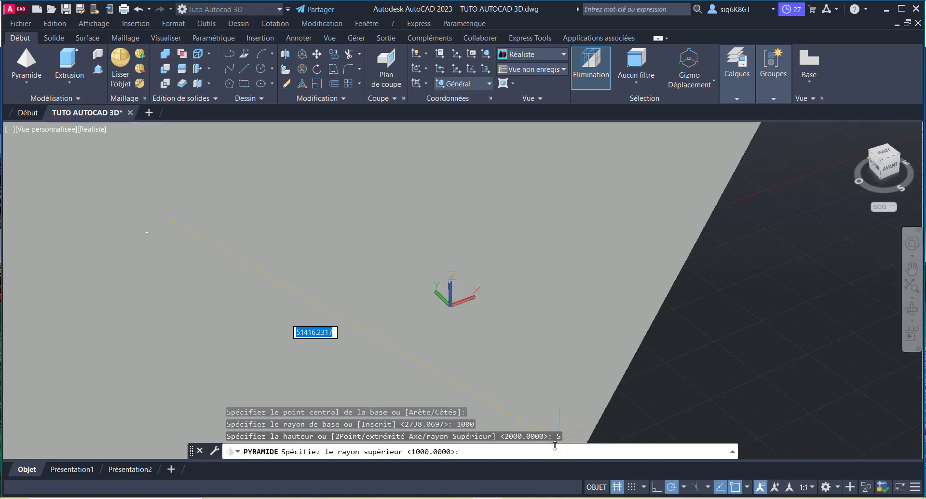
scroll(502, 328, down, 6)
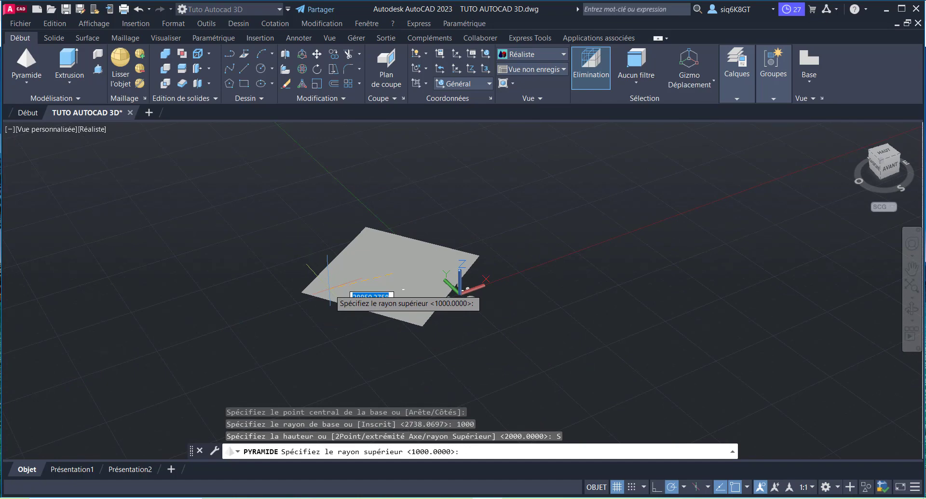
text(5)
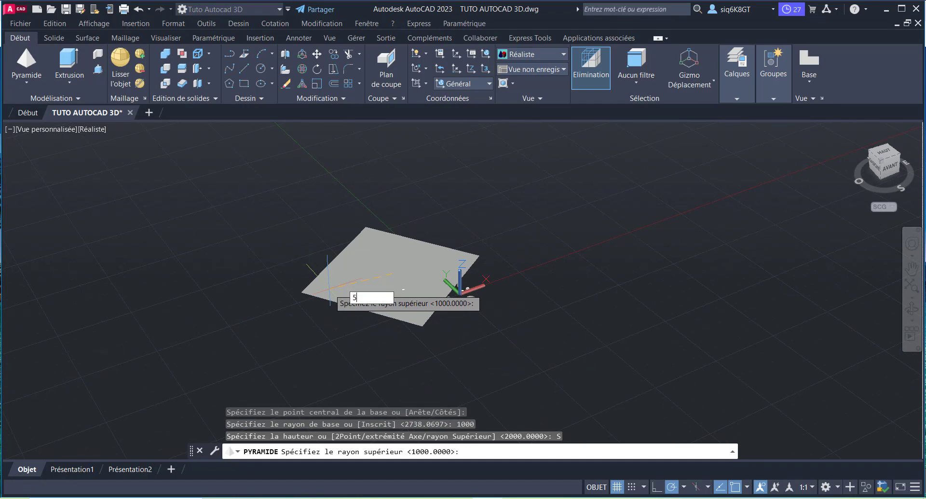
text(00)
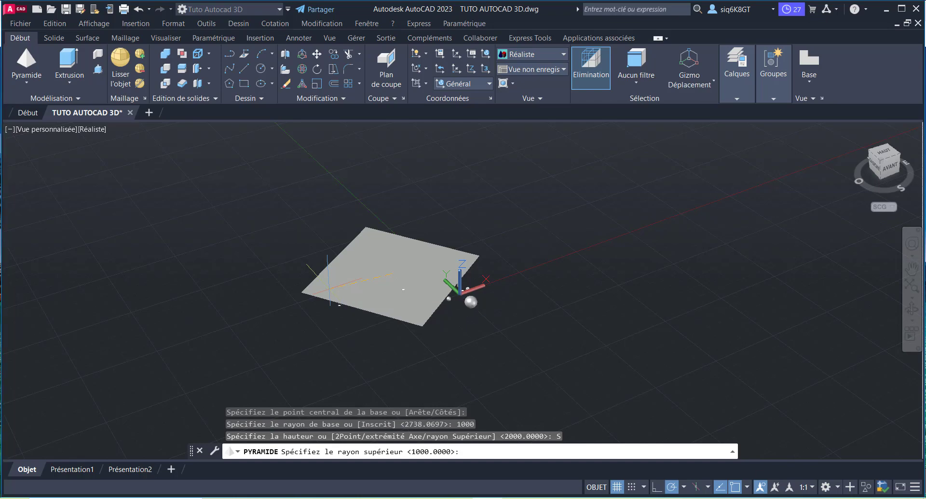
key(Return)
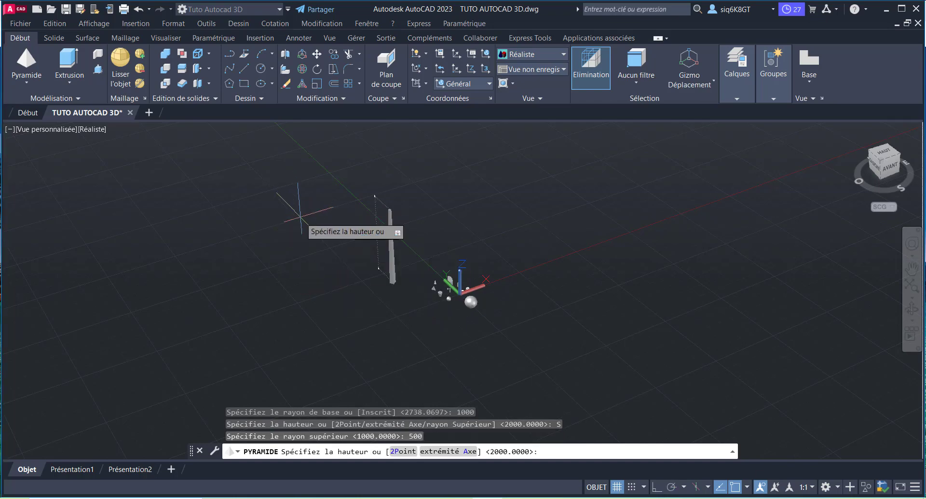
Step: Finish the truncated pyramid with a height of 2000
scroll(325, 232, up, 2)
scroll(326, 248, up, 3)
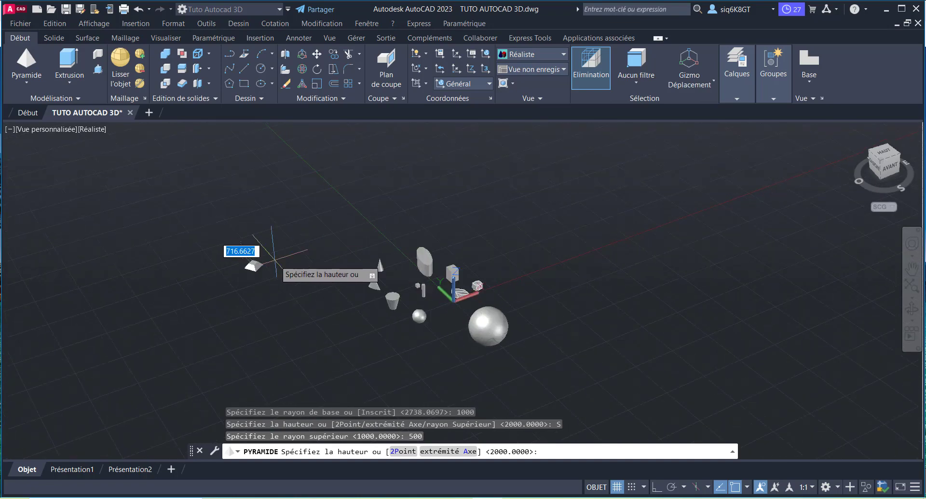
scroll(248, 252, up, 3)
scroll(241, 250, down, 1)
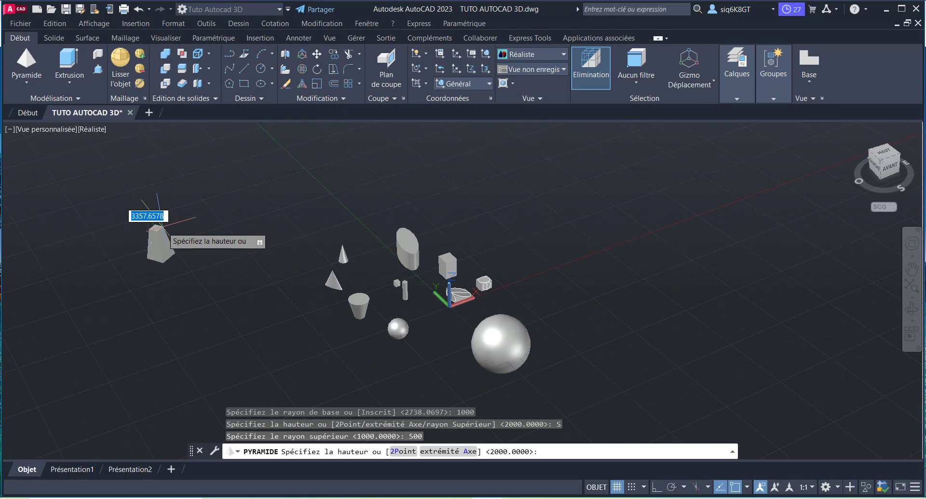
text(2000)
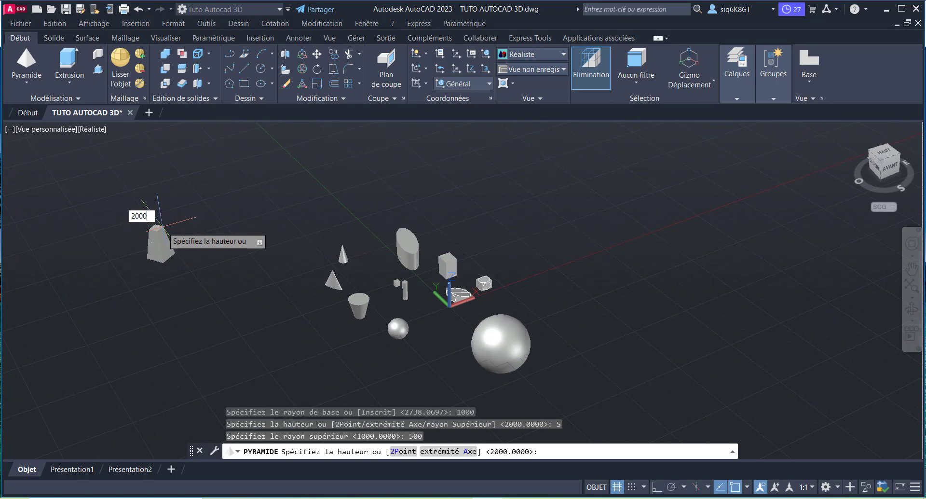
key(Return)
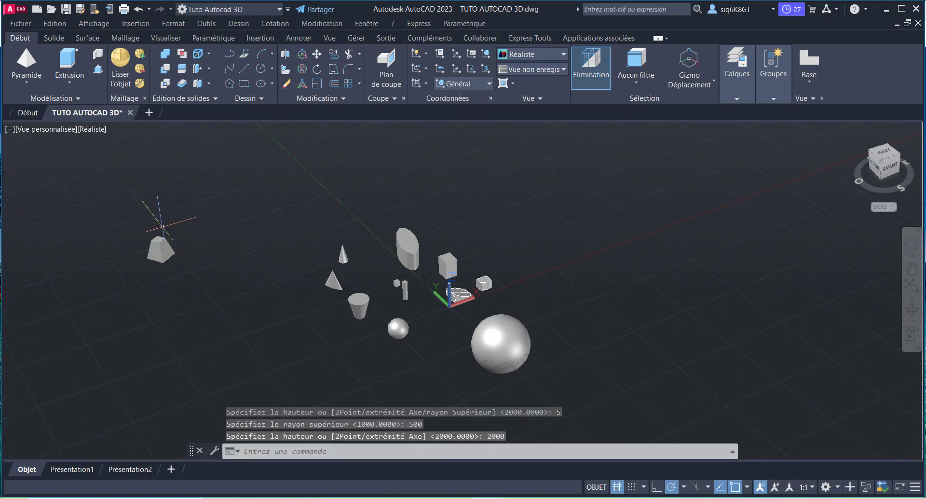
Step: Create a wedge in front of the truncated pyramid from two freely picked opposite base corners, with a height of 2000
scroll(158, 260, up, 3)
scroll(270, 229, down, 2)
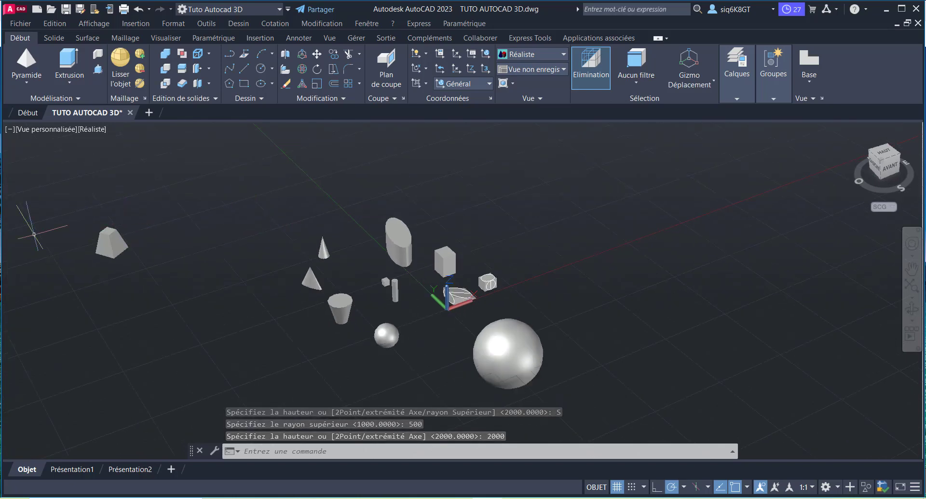
scroll(34, 234, up, 1)
scroll(87, 234, down, 1)
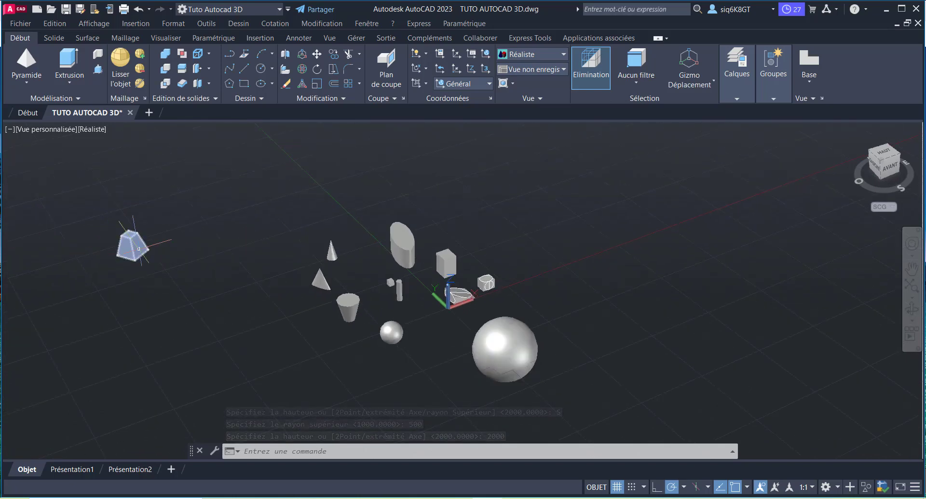
mouse_move(139, 248)
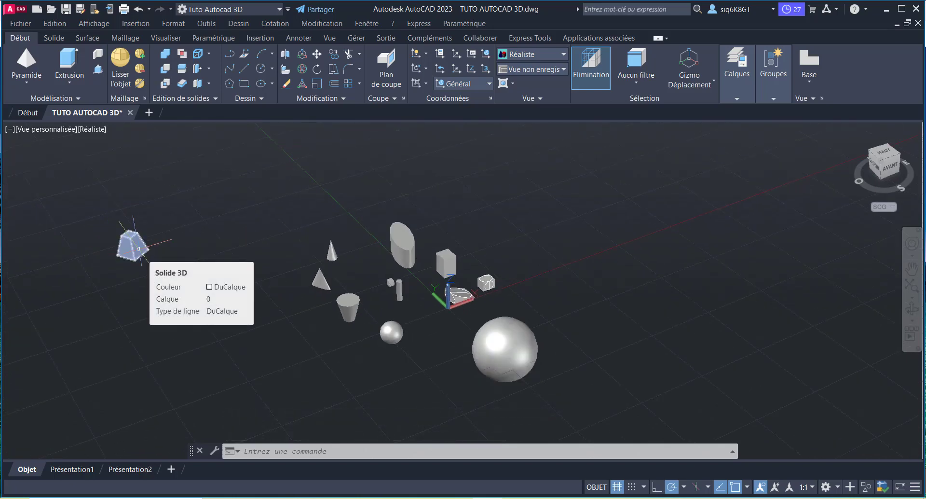
click(27, 85)
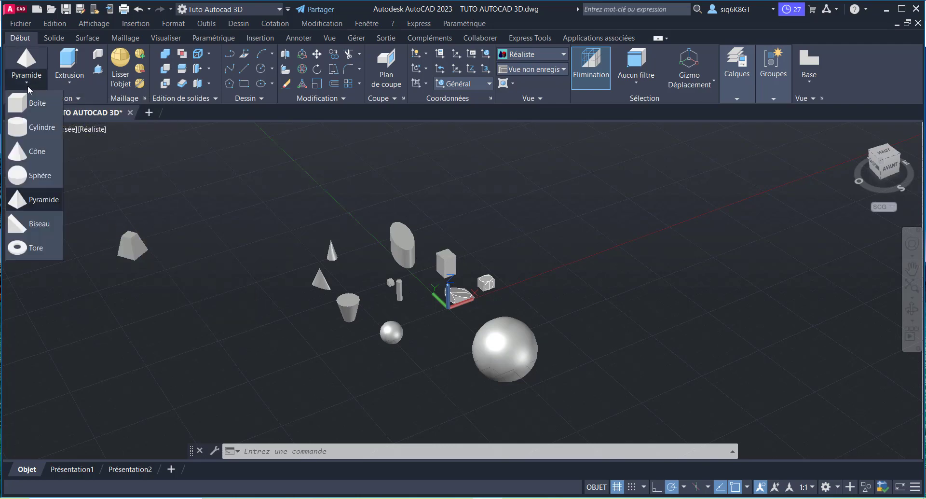
click(39, 223)
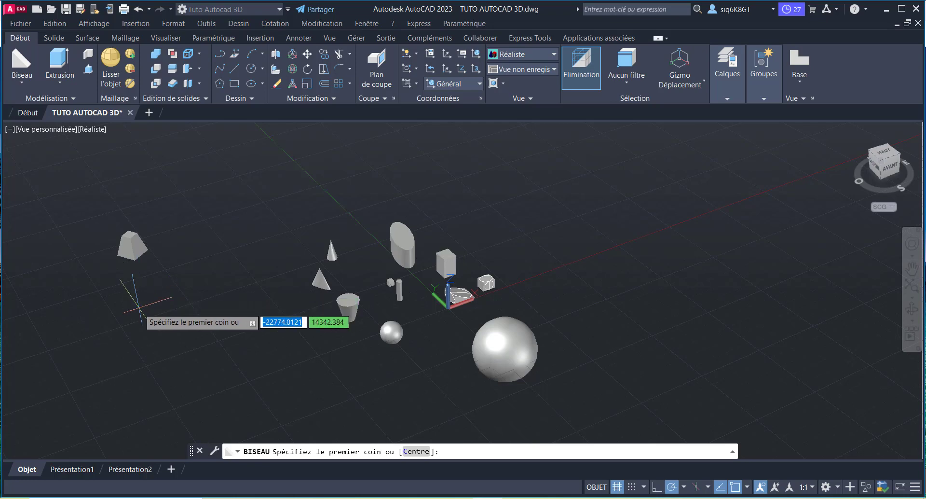
click(100, 331)
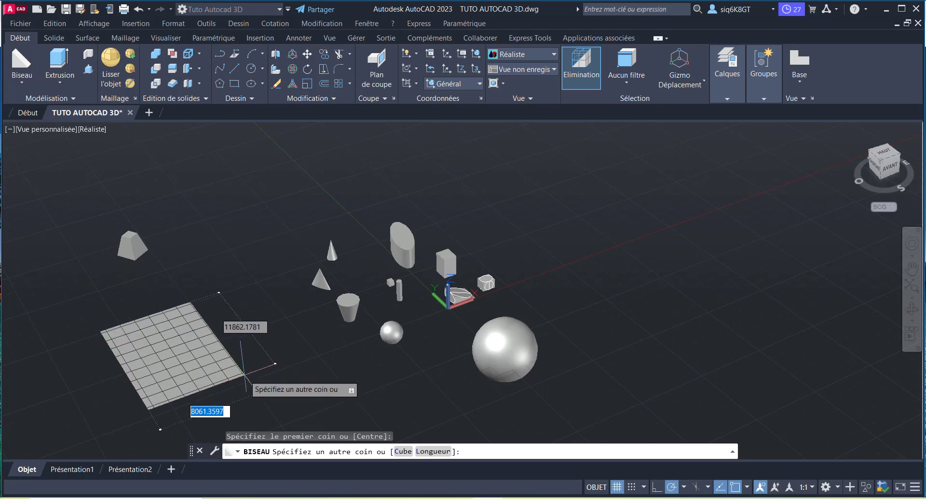
click(270, 387)
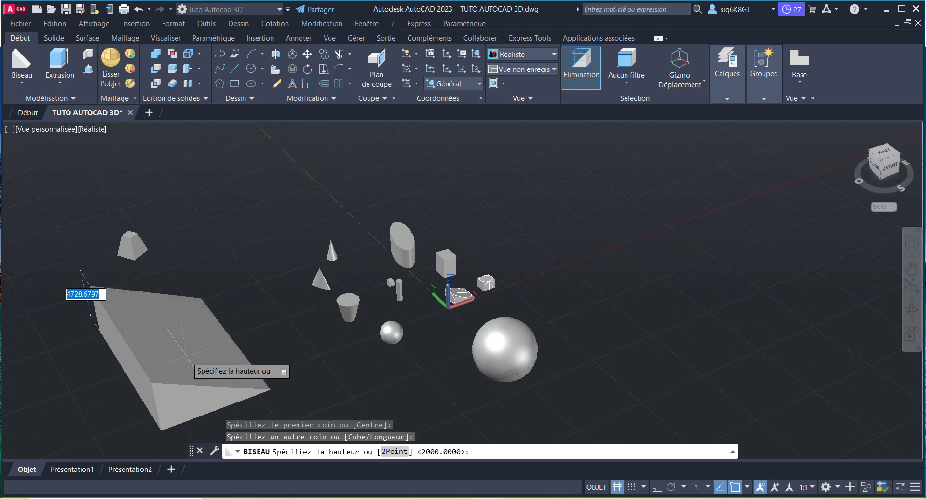
text(2000)
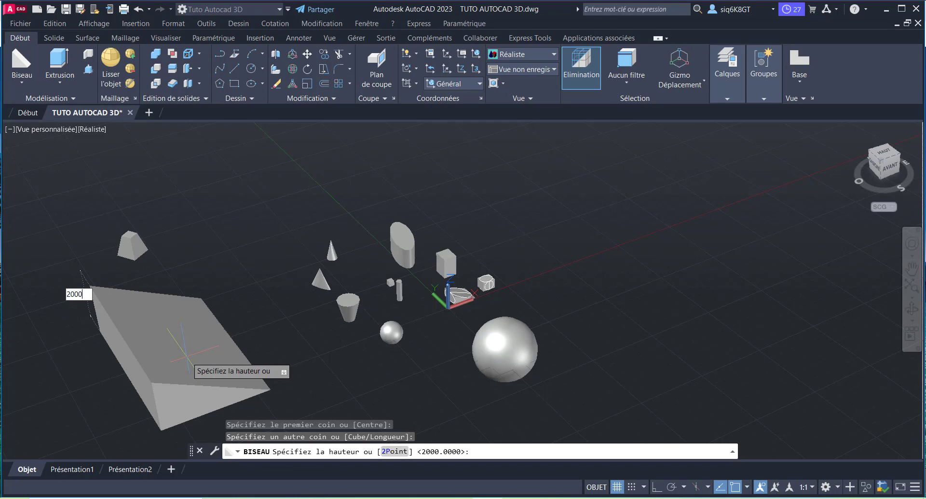
key(Return)
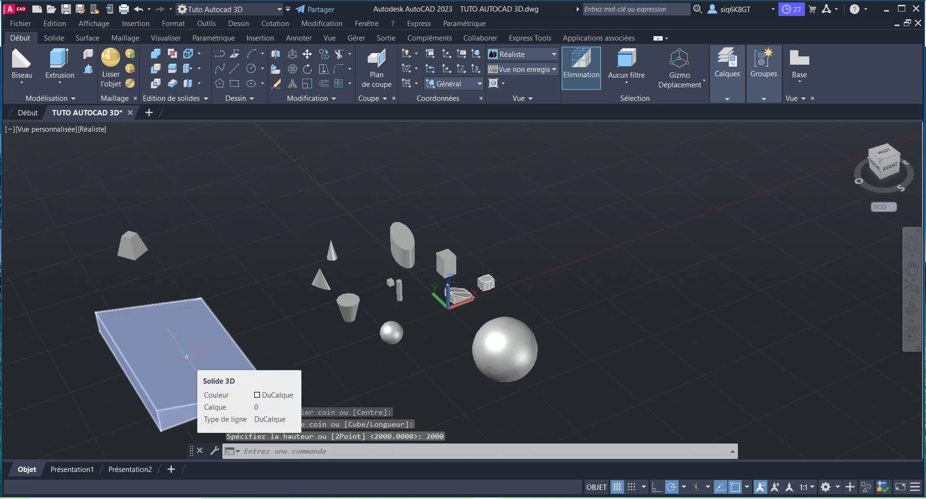
Step: Start a torus and place its centre point in the empty area on the far side of the large sphere
scroll(230, 276, down, 2)
scroll(219, 394, up, 4)
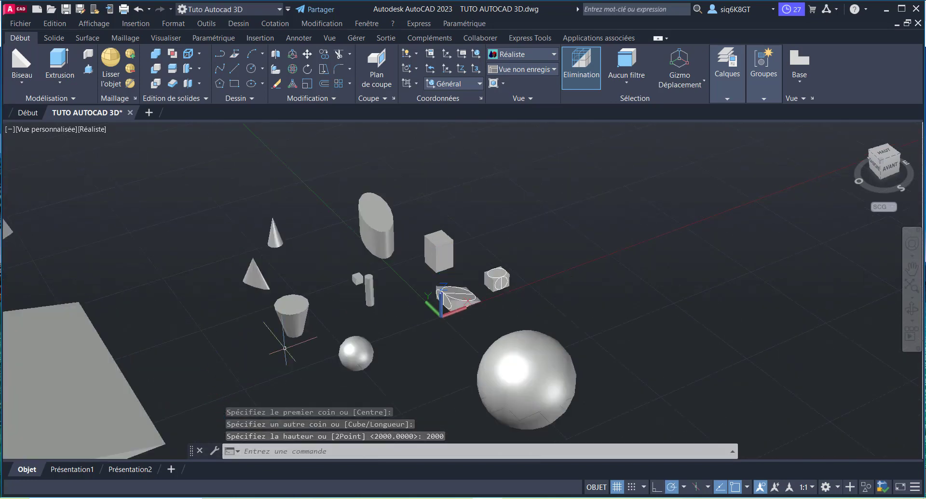
scroll(285, 348, down, 2)
scroll(271, 285, down, 1)
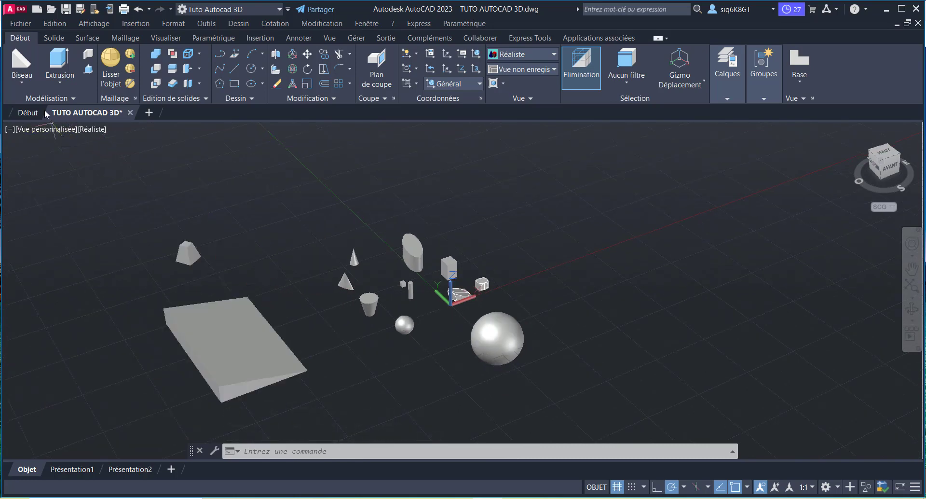
click(22, 86)
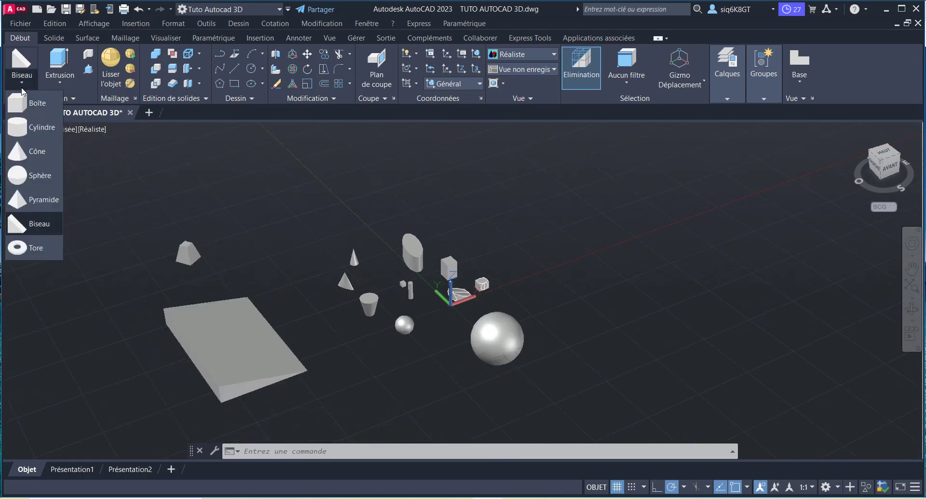
click(37, 251)
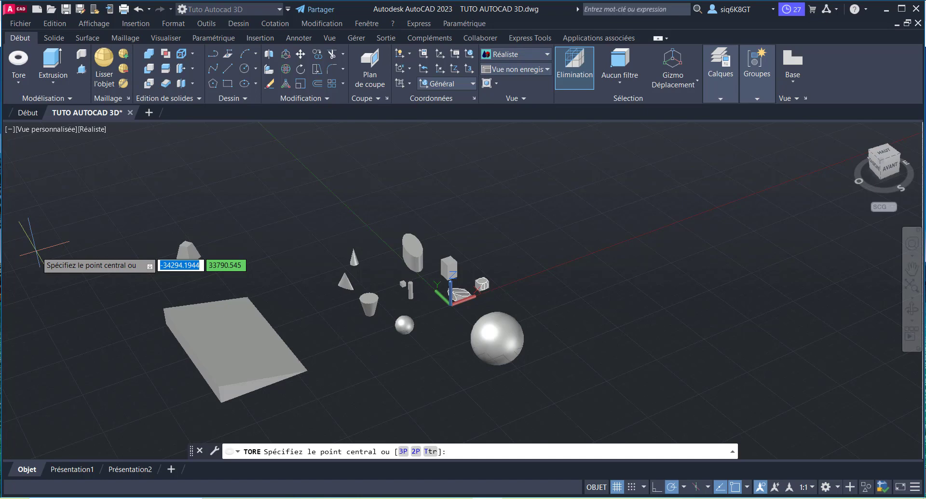
click(634, 336)
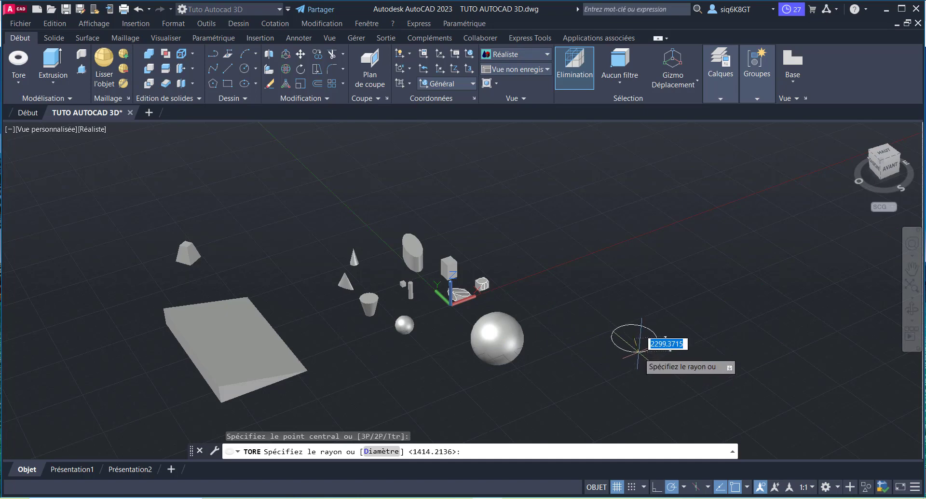
Step: Give the torus a radius of 1000 and a tube radius of 500
text(r)
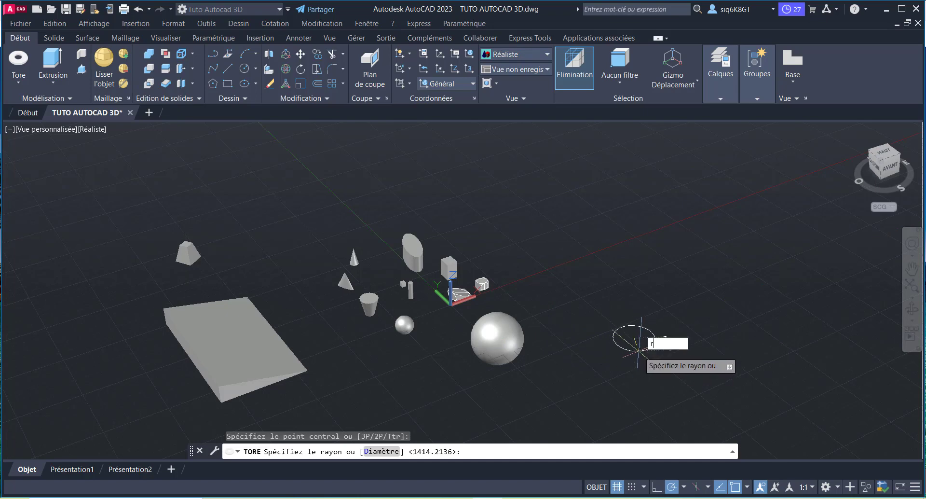
key(Return)
key(BackSpace)
key(Escape)
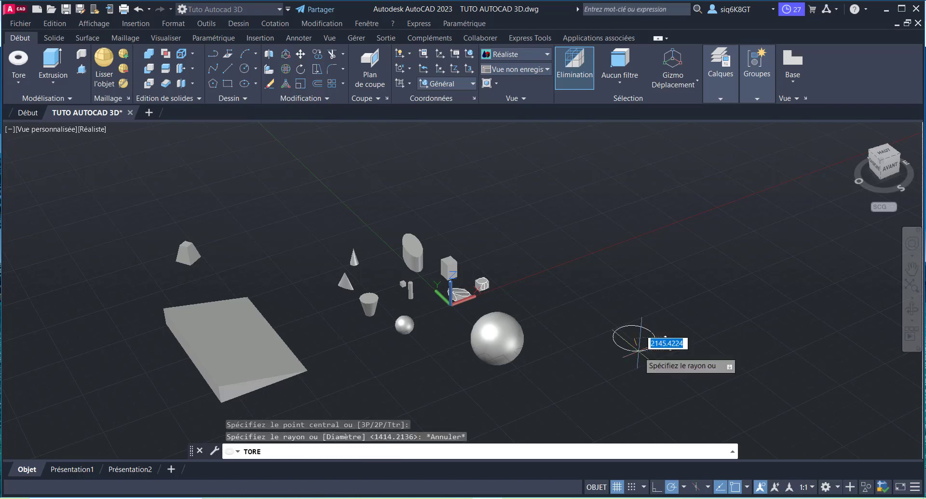
text(1000)
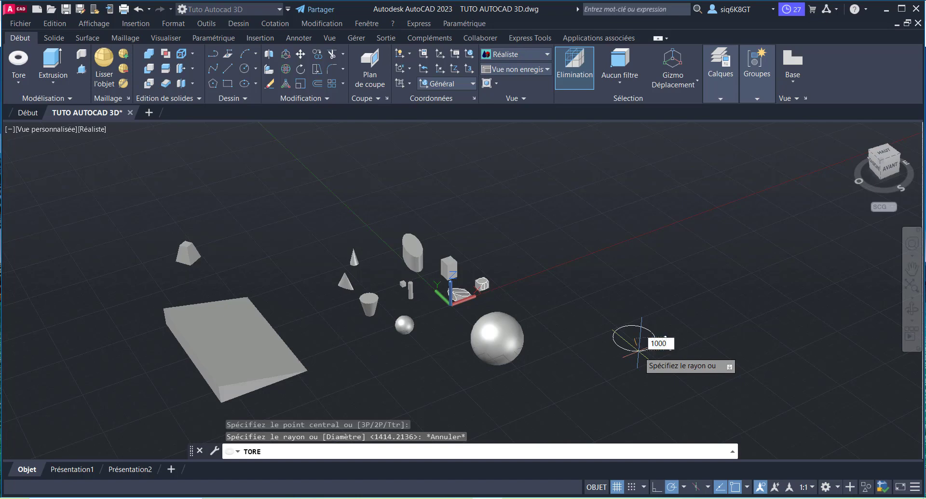
key(Return)
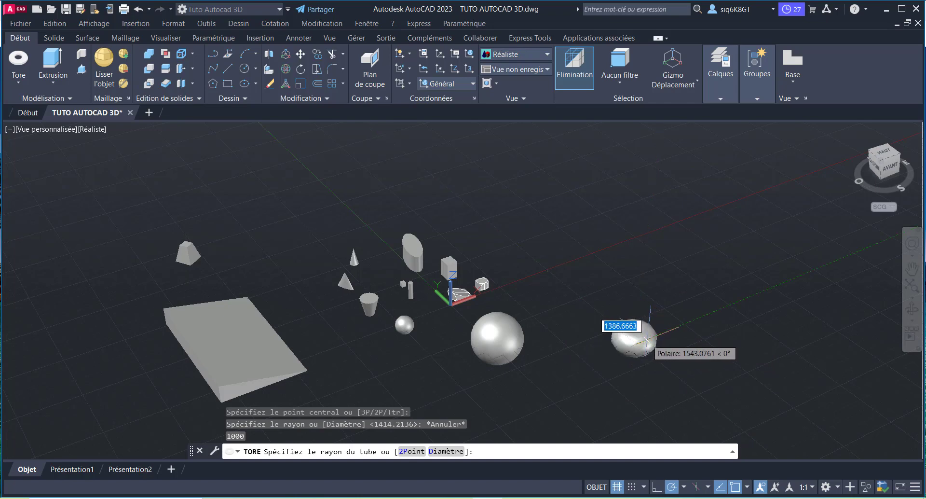
text(500)
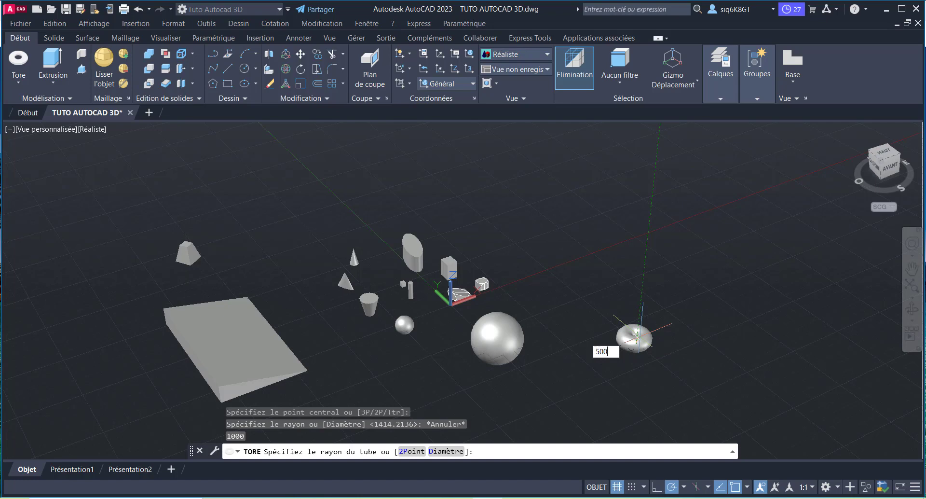
key(Return)
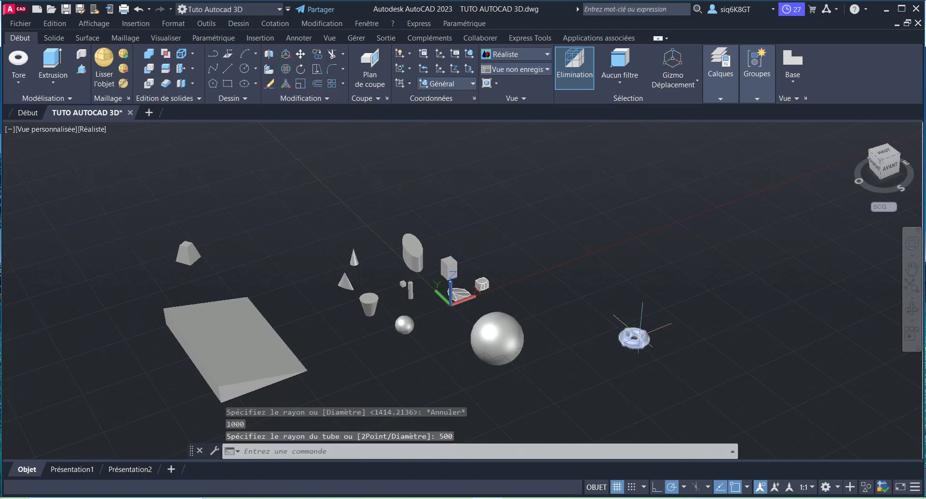
scroll(615, 331, up, 3)
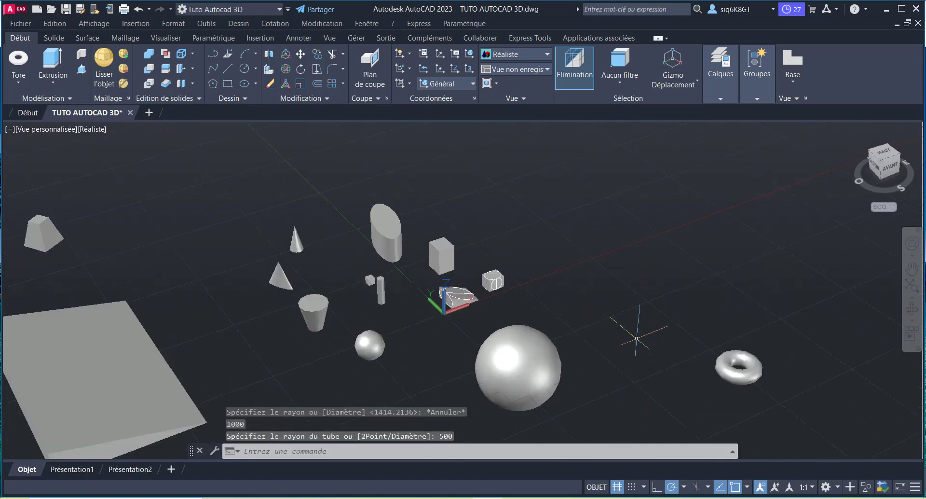
scroll(832, 394, up, 1)
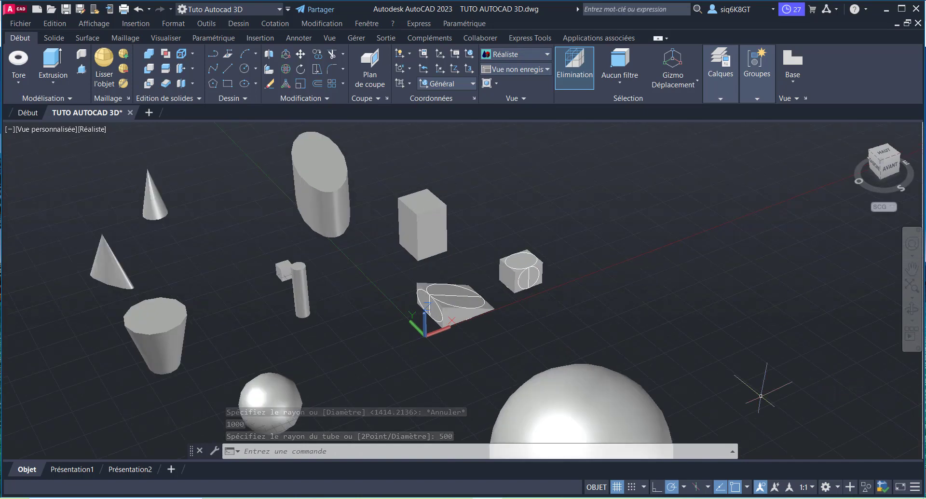
scroll(832, 395, down, 3)
scroll(832, 395, up, 1)
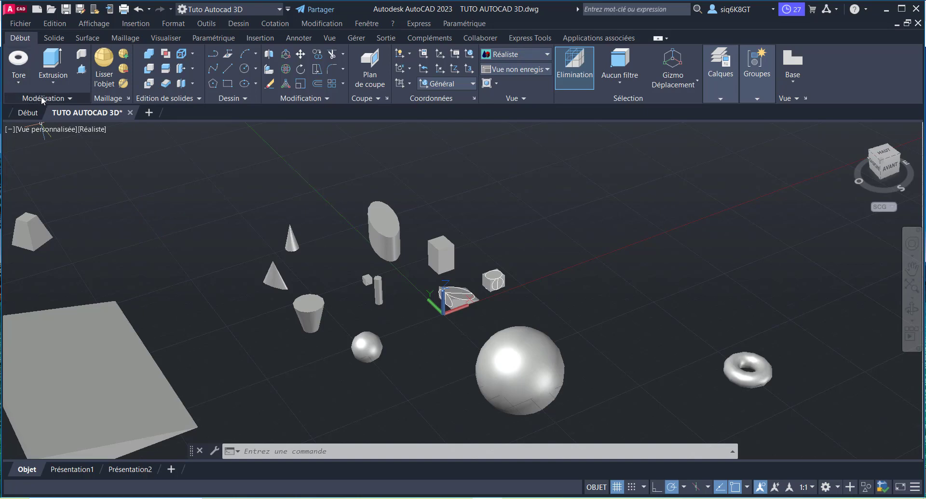
scroll(398, 299, down, 1)
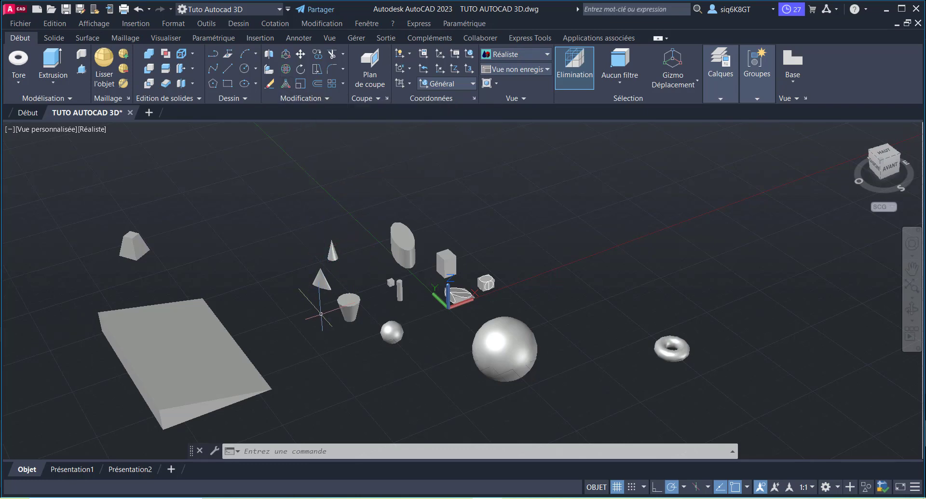
scroll(318, 291, up, 3)
scroll(191, 292, up, 2)
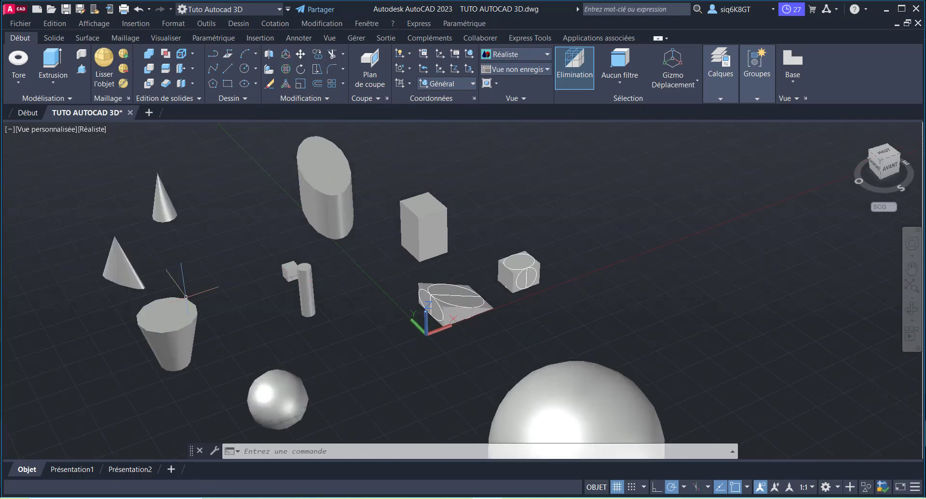
scroll(300, 271, down, 3)
scroll(177, 290, up, 1)
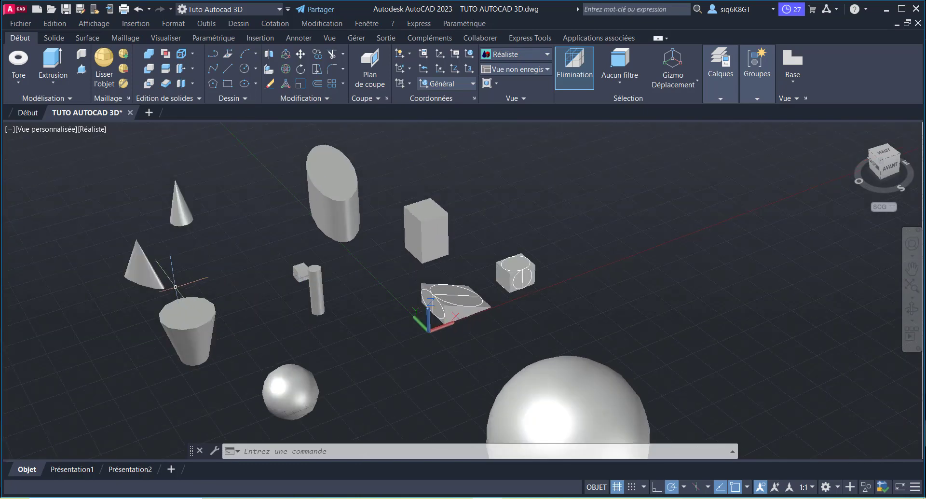
click(145, 274)
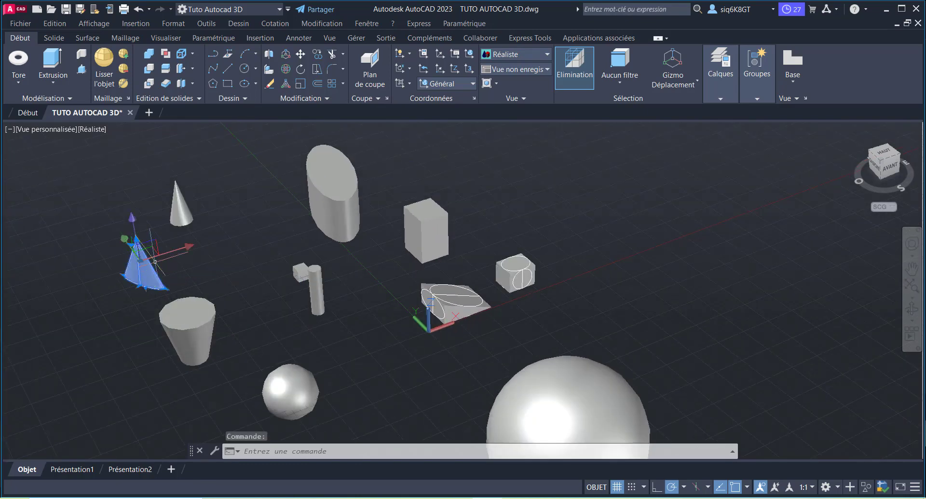
click(285, 85)
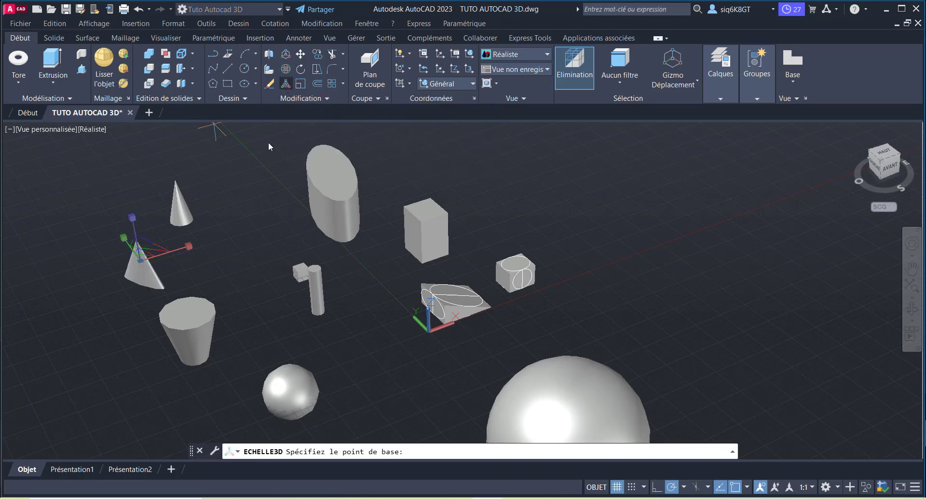
scroll(126, 264, up, 3)
scroll(332, 224, down, 2)
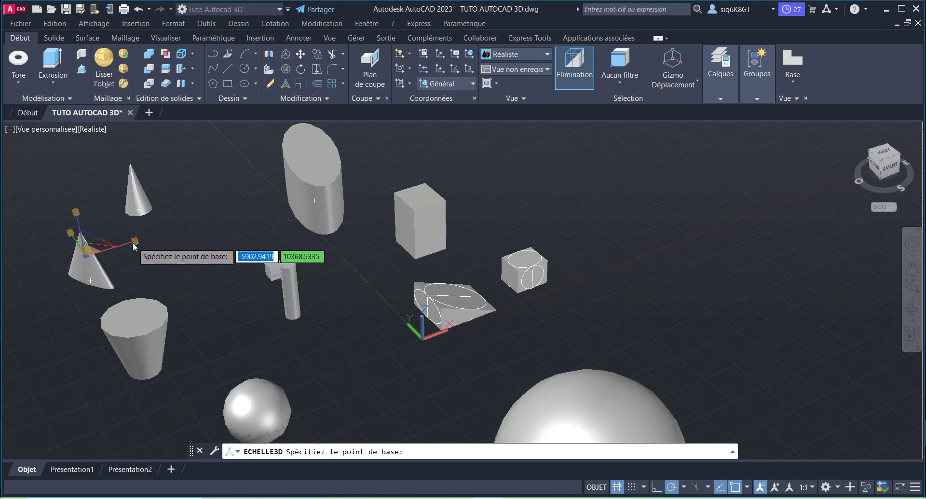
click(134, 246)
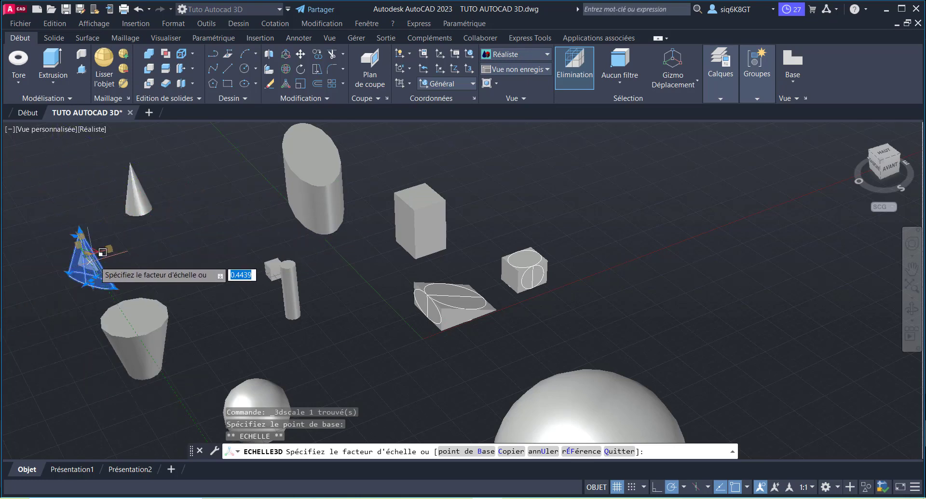
key(Escape)
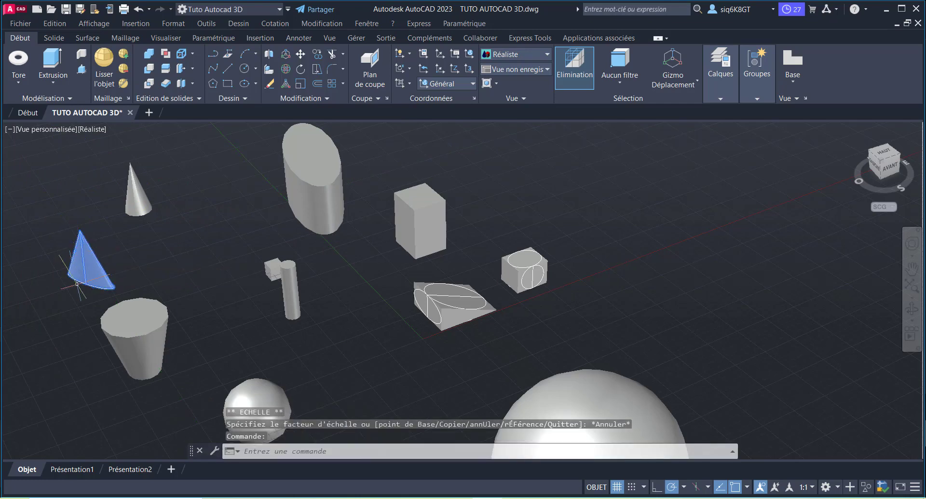
key(Escape)
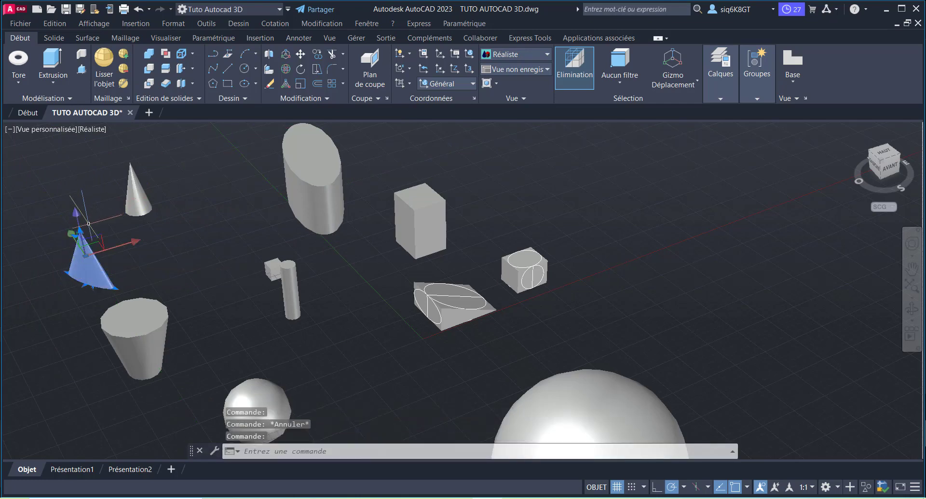
Step: Use 3D Scale on the wider pointed cone to enlarge it freehand and shrink it back to roughly its original size
click(285, 85)
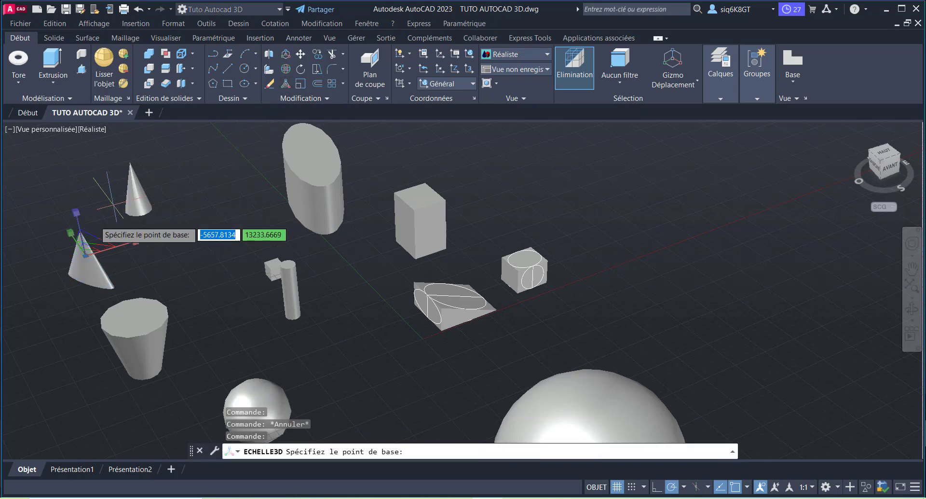
click(71, 230)
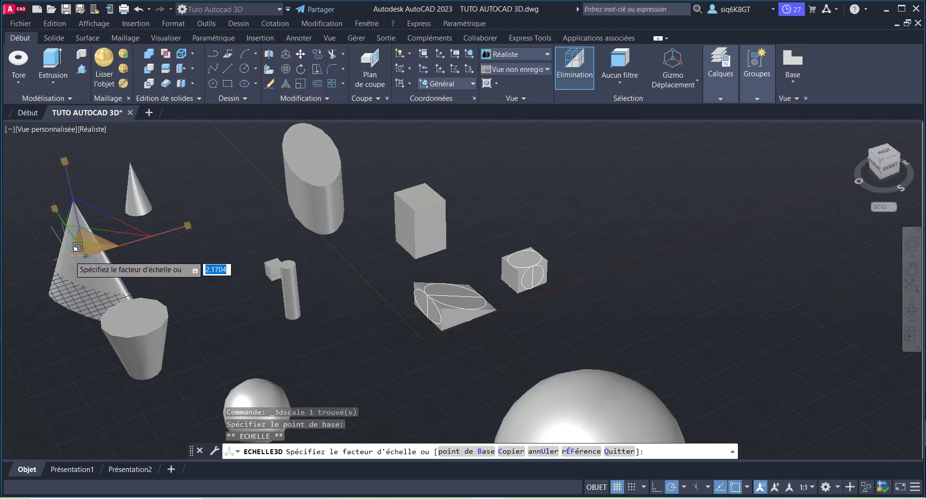
click(69, 254)
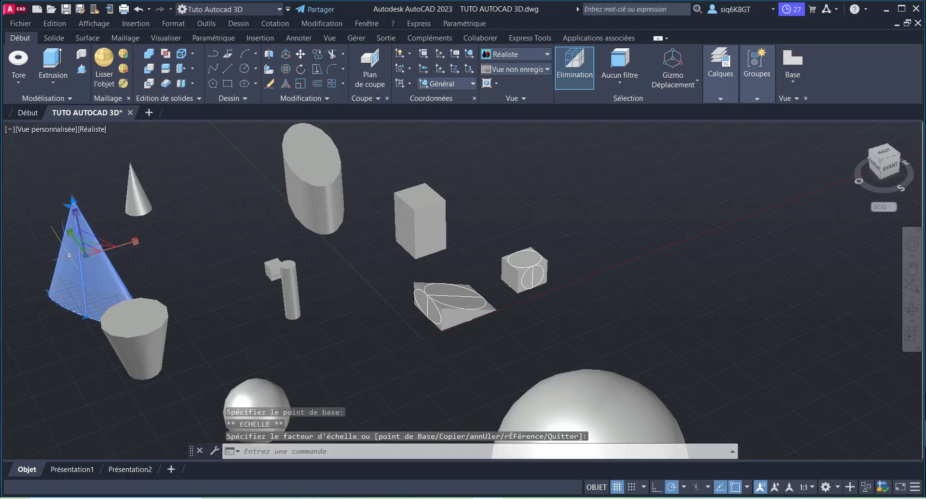
click(75, 207)
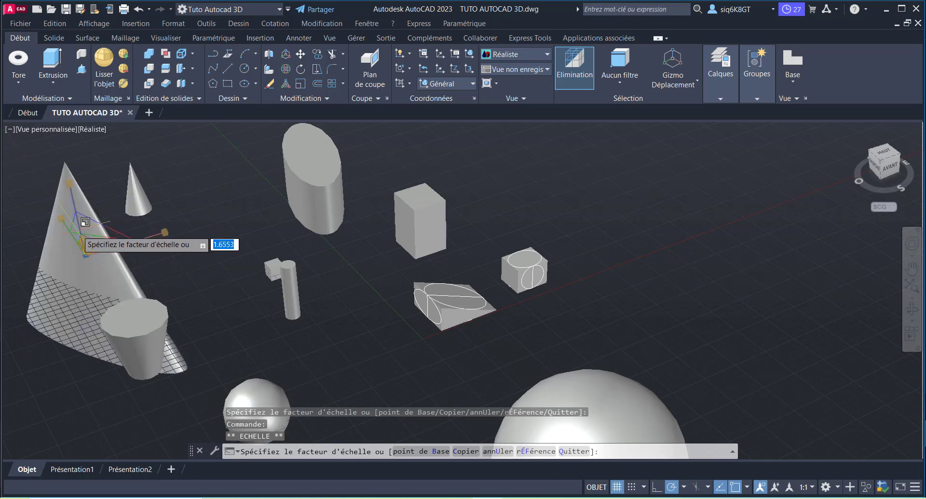
click(88, 230)
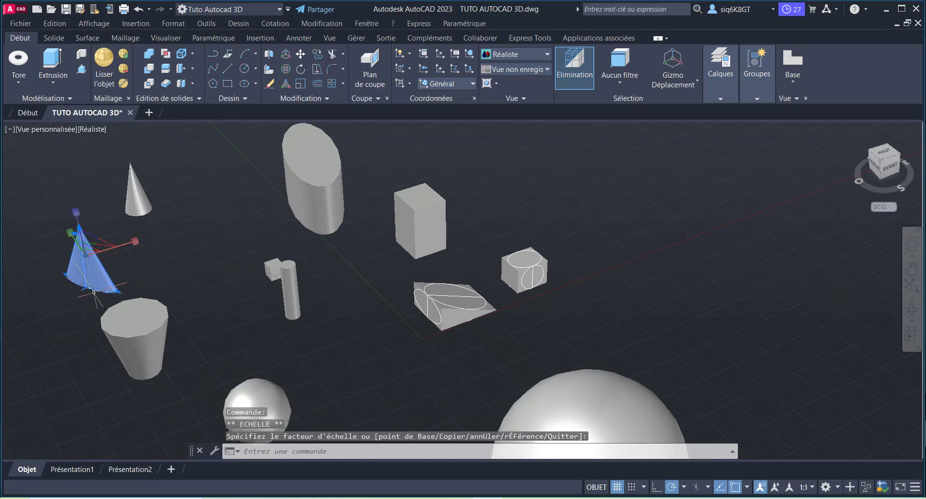
key(Escape)
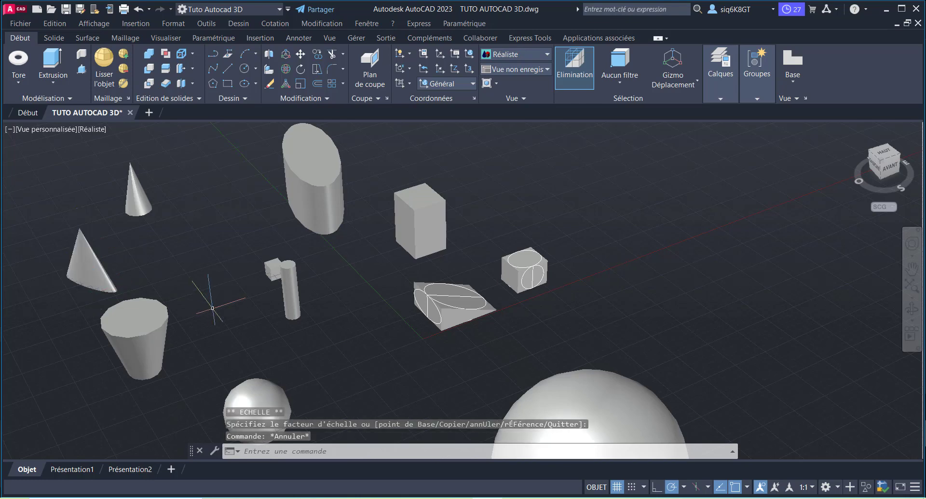
Step: Enlarge the thin cylinder beside the small cube uniformly with 3D Scale, freehand, to a bit more than double its size
scroll(270, 295, up, 2)
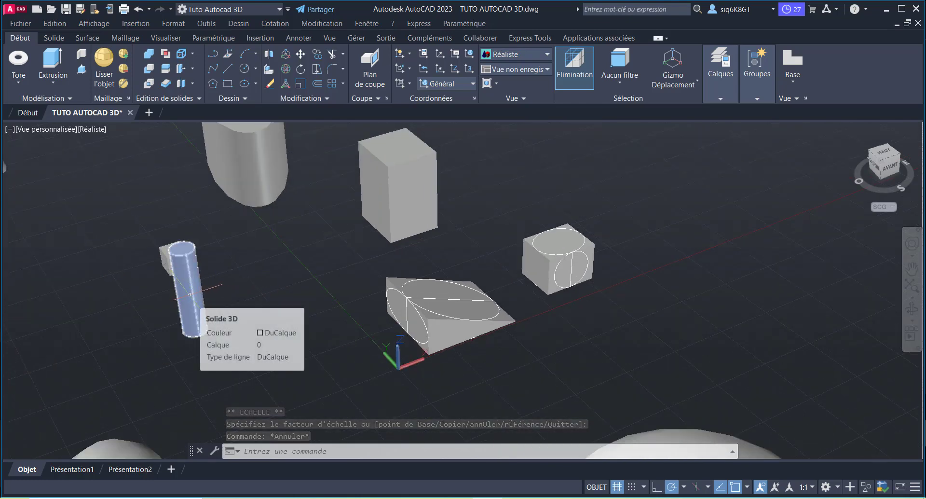
click(189, 294)
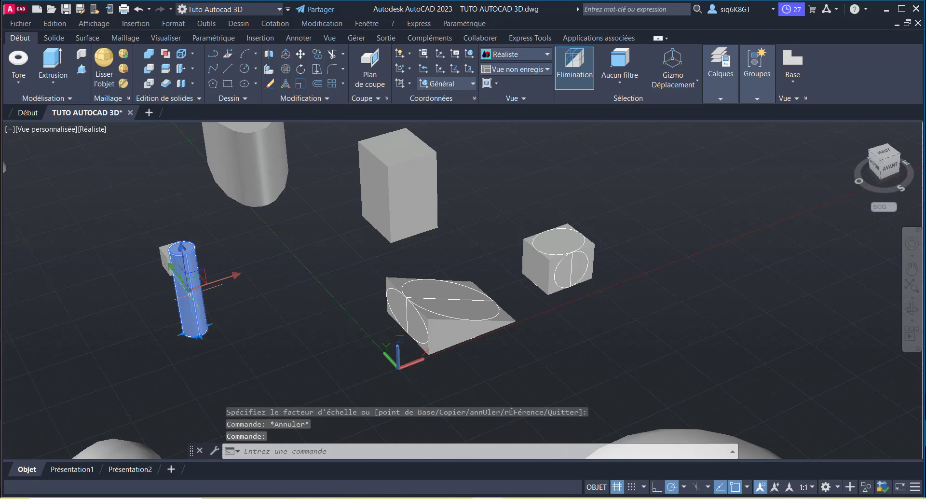
click(290, 87)
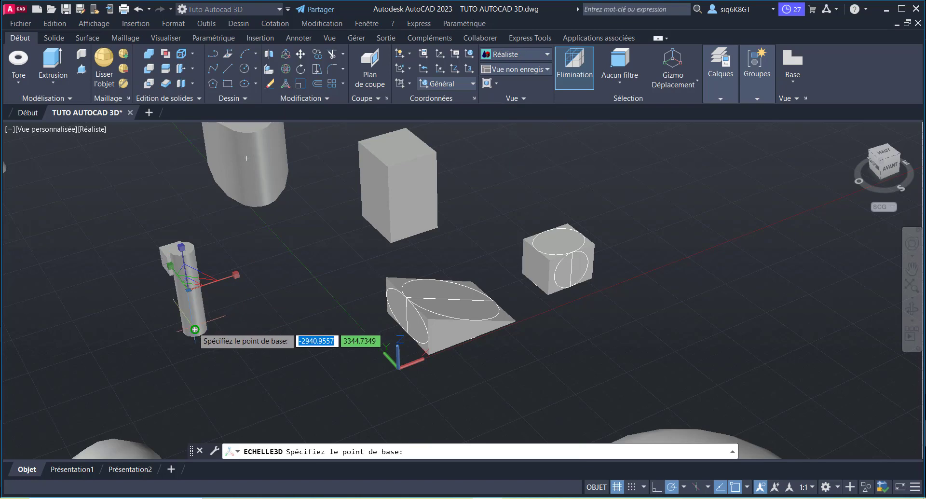
click(234, 275)
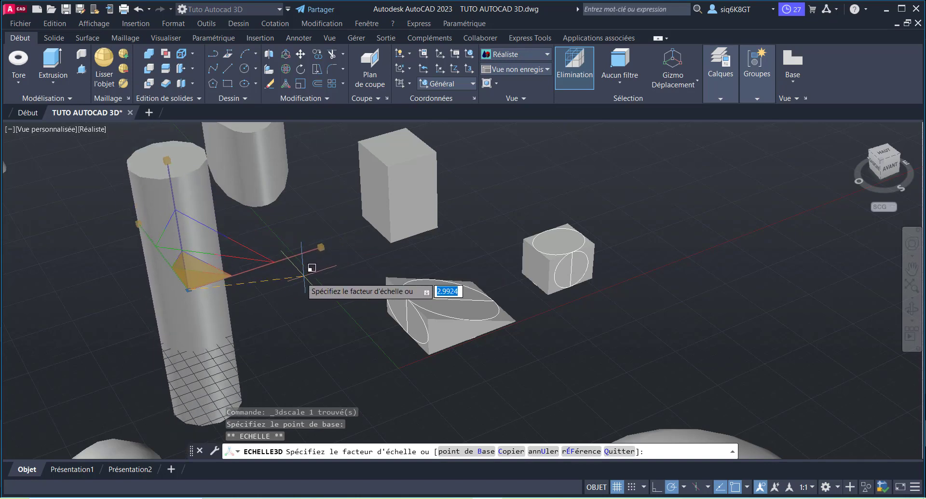
click(280, 282)
scroll(318, 273, down, 2)
scroll(437, 311, down, 2)
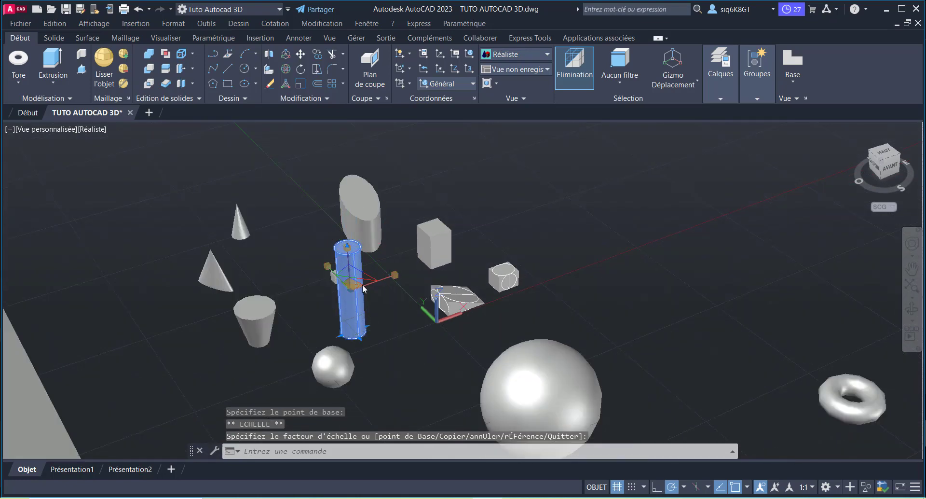
scroll(453, 290, up, 2)
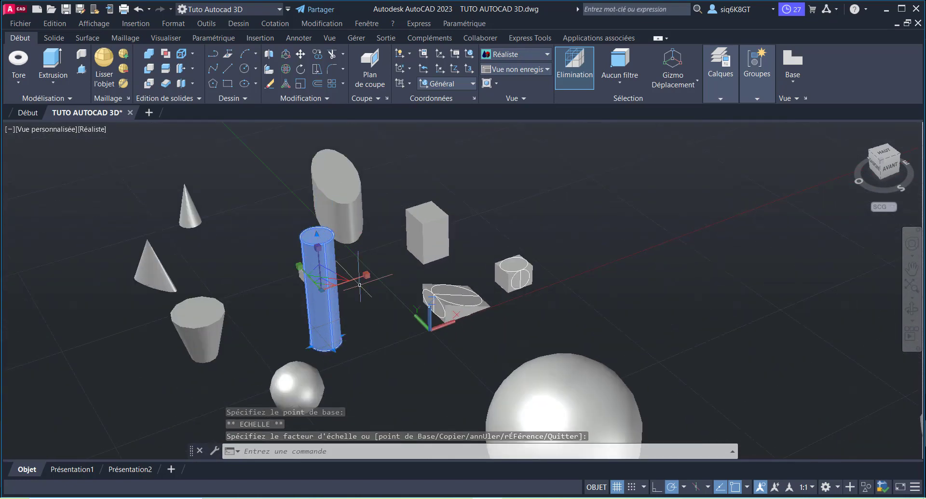
Step: Enlarge the tall thin cylinder uniformly a little more with 3D Scale, freehand, and deselect it
click(318, 250)
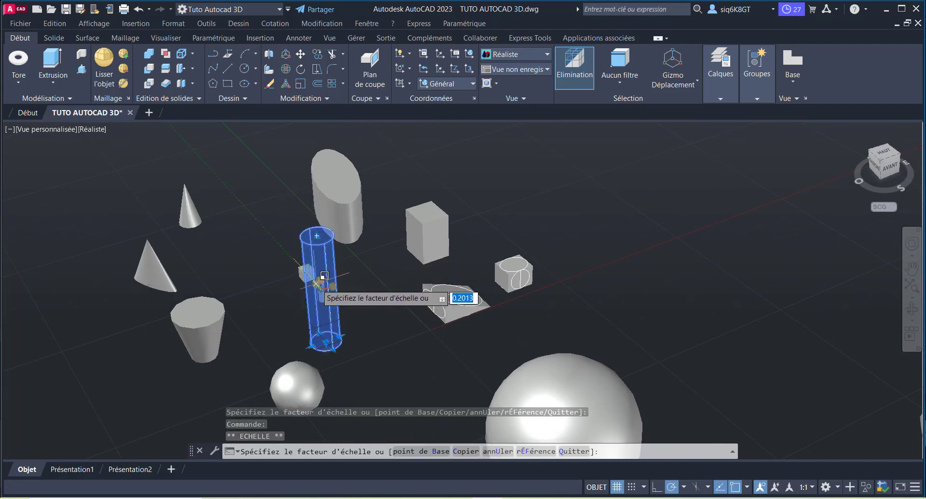
click(314, 263)
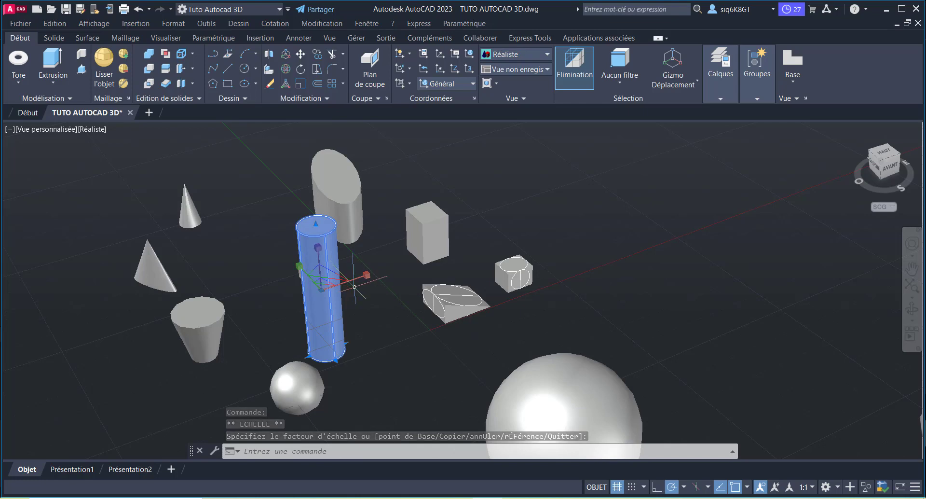
key(Escape)
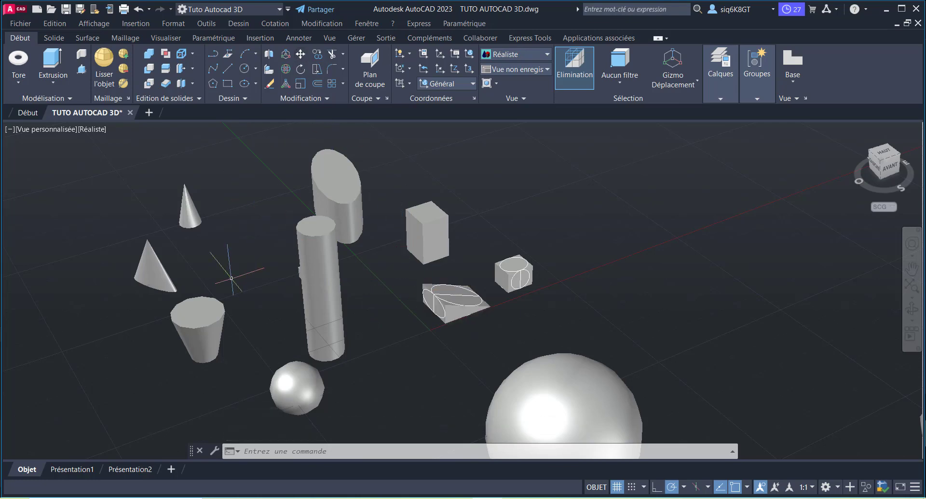
Step: Move the rectangular box by its lowest front corner to a free spot near the X axis, just beyond the small cube
scroll(400, 221, up, 3)
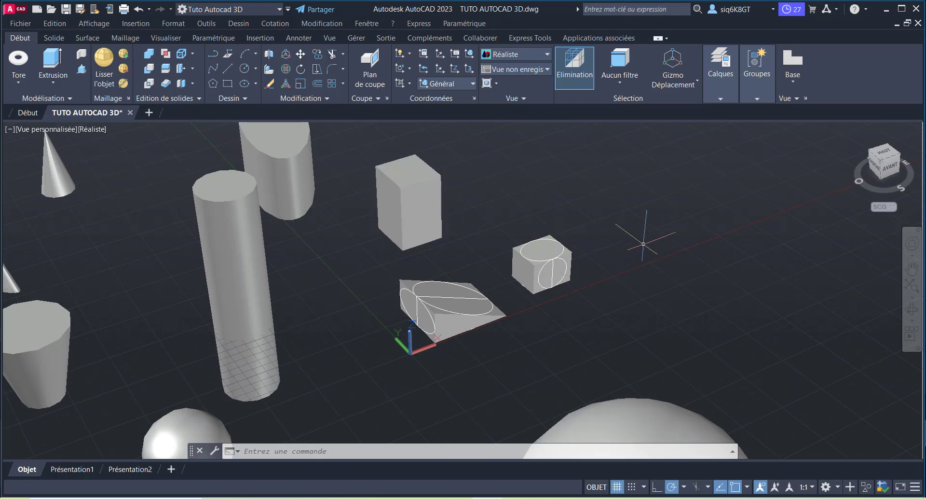
click(437, 209)
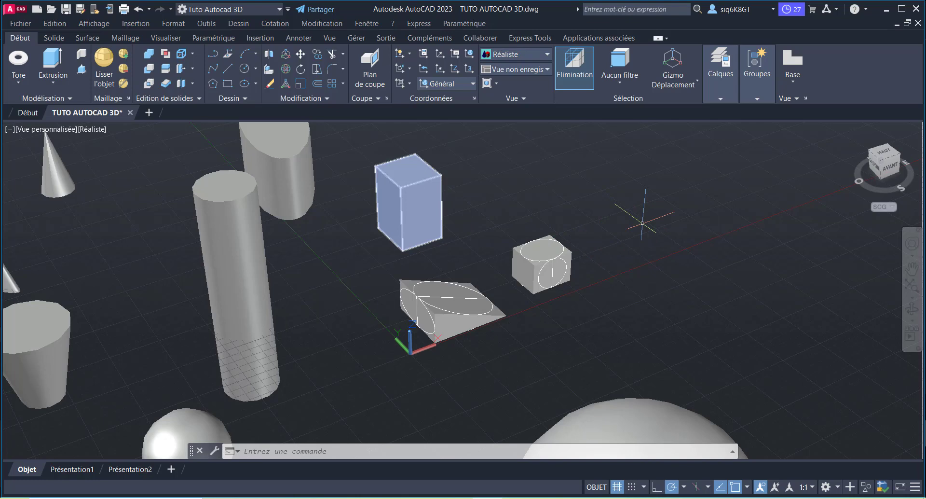
click(410, 195)
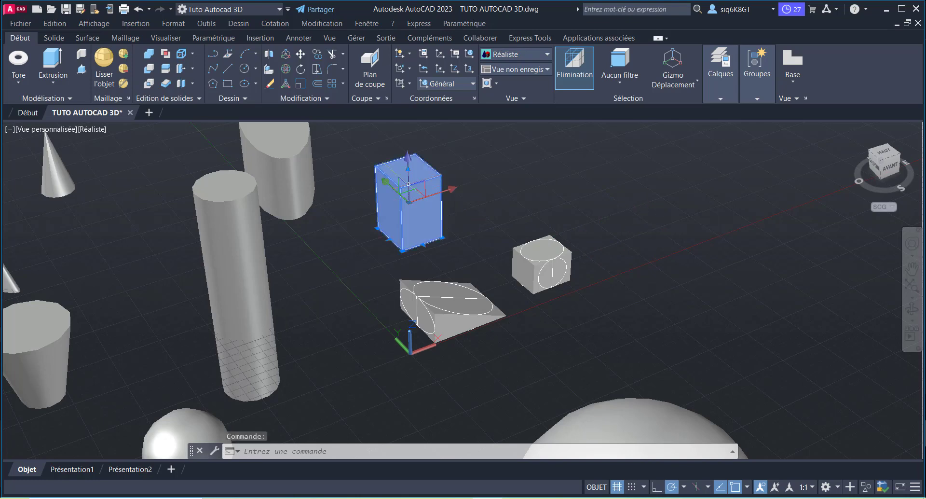
click(301, 56)
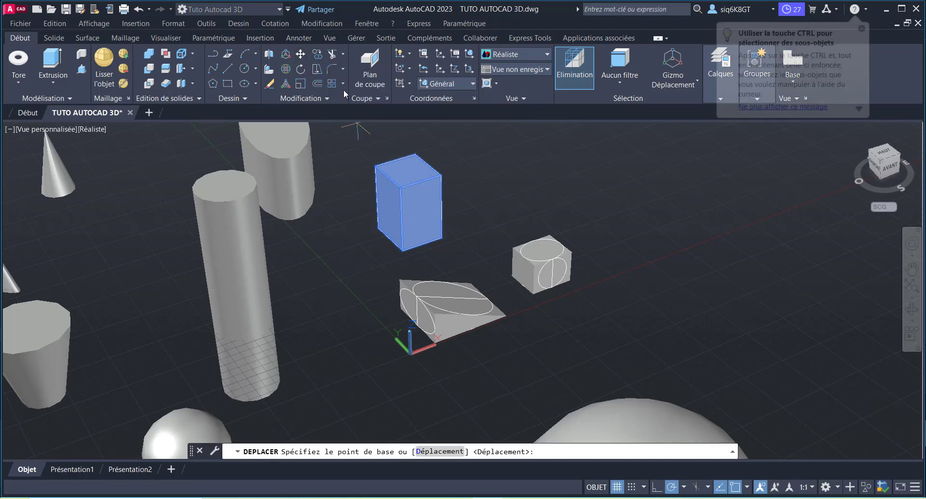
click(401, 249)
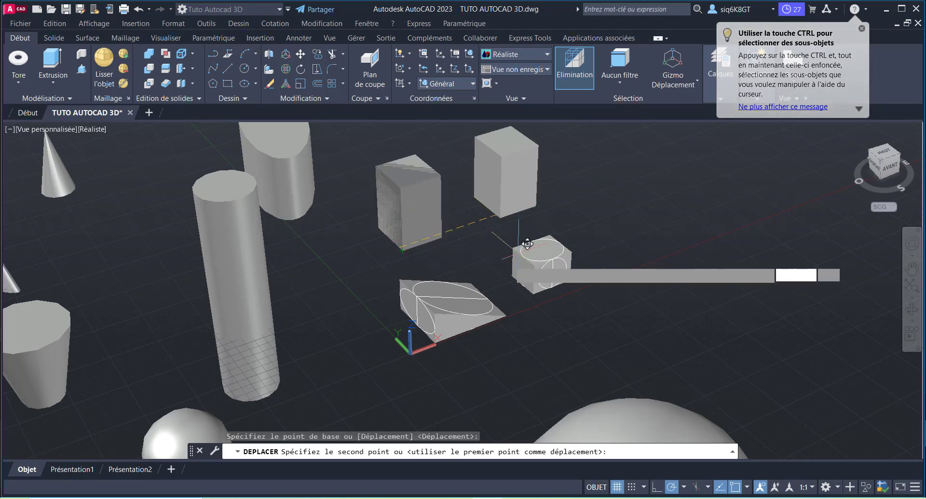
scroll(420, 188, down, 2)
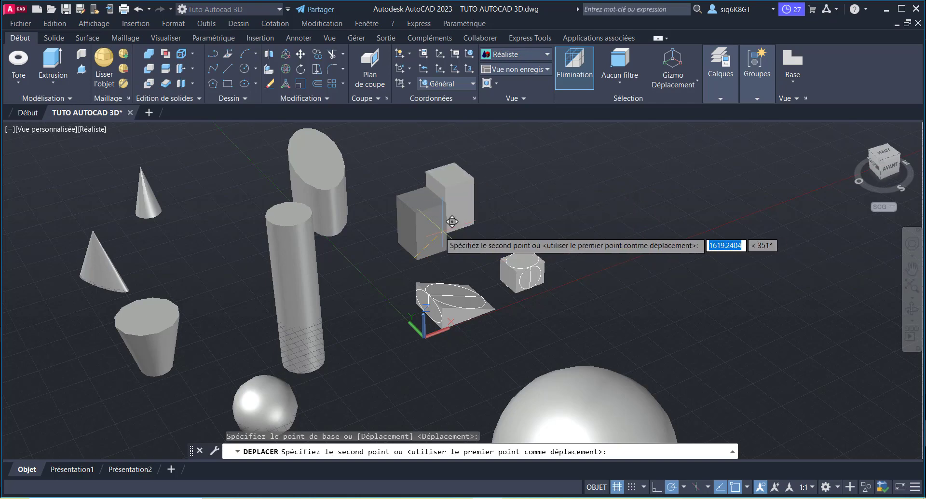
click(592, 257)
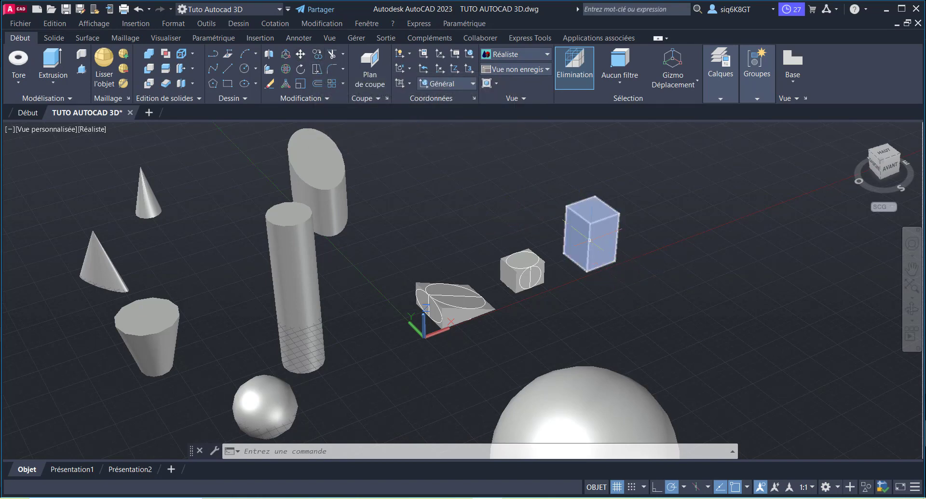
Step: Copy the rectangular box twice from its lowest front corner, placing the copies roughly evenly spaced in a row along the X axis
click(595, 240)
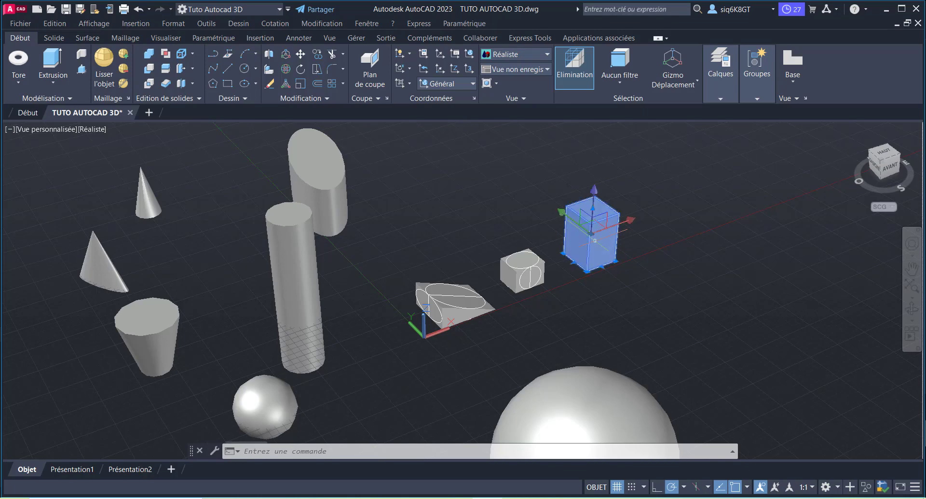
click(319, 57)
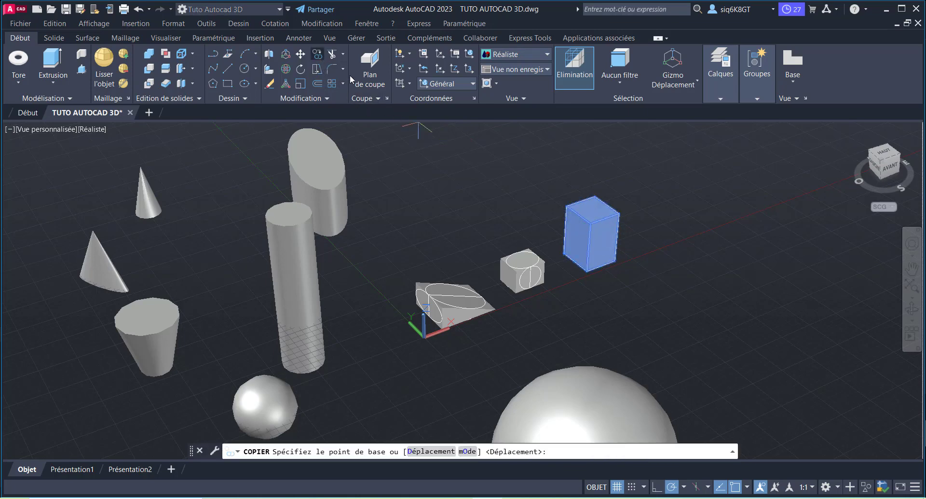
click(584, 270)
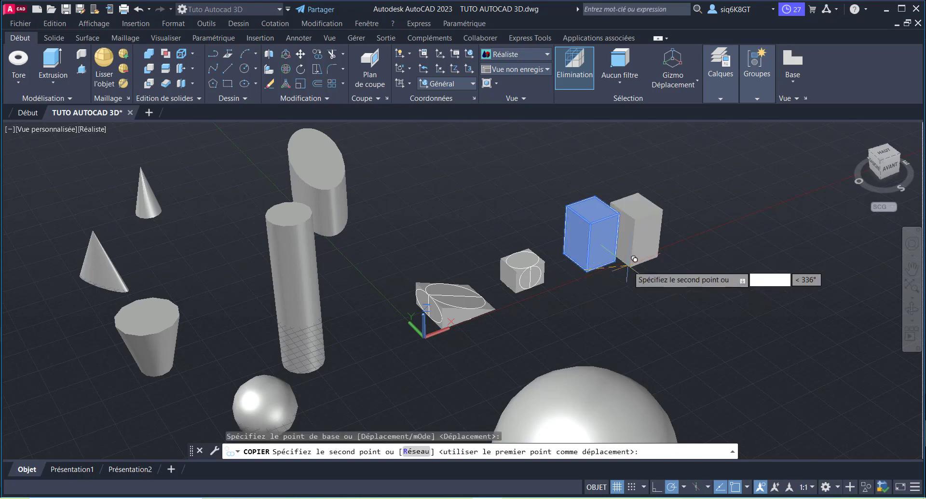
click(652, 244)
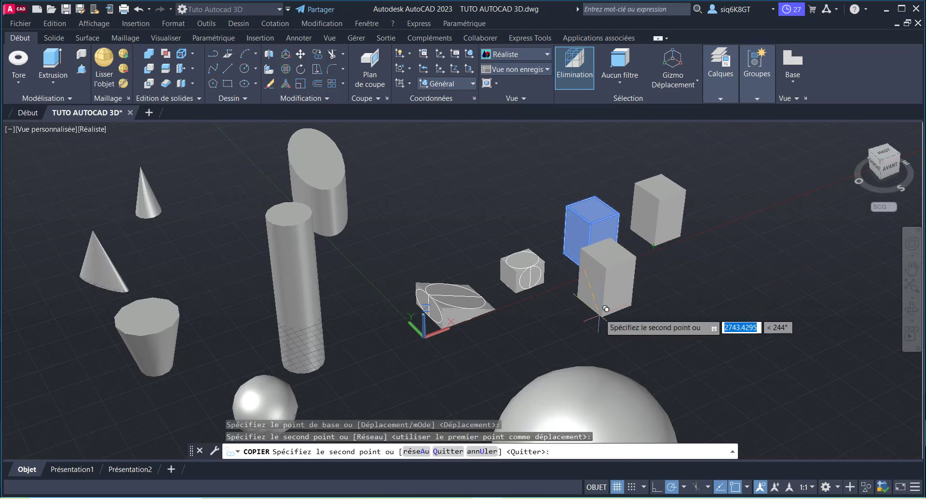
click(728, 210)
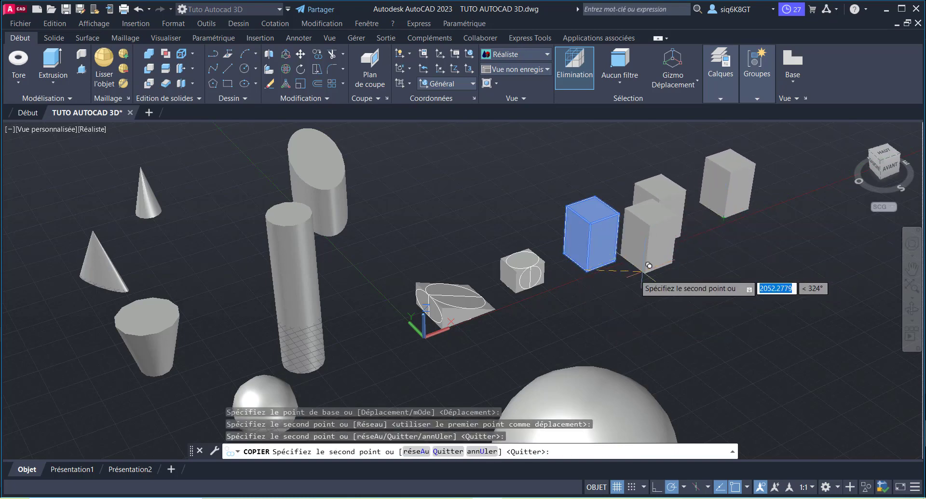
scroll(619, 270, down, 3)
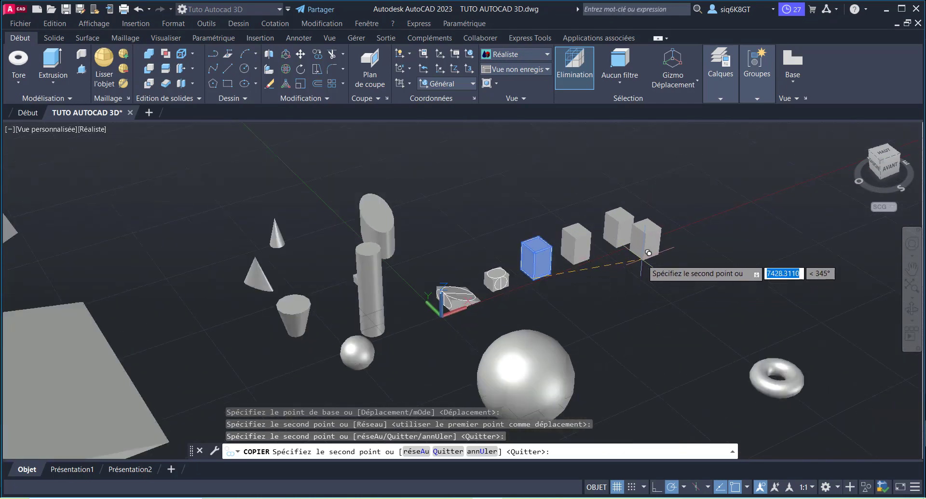
key(Escape)
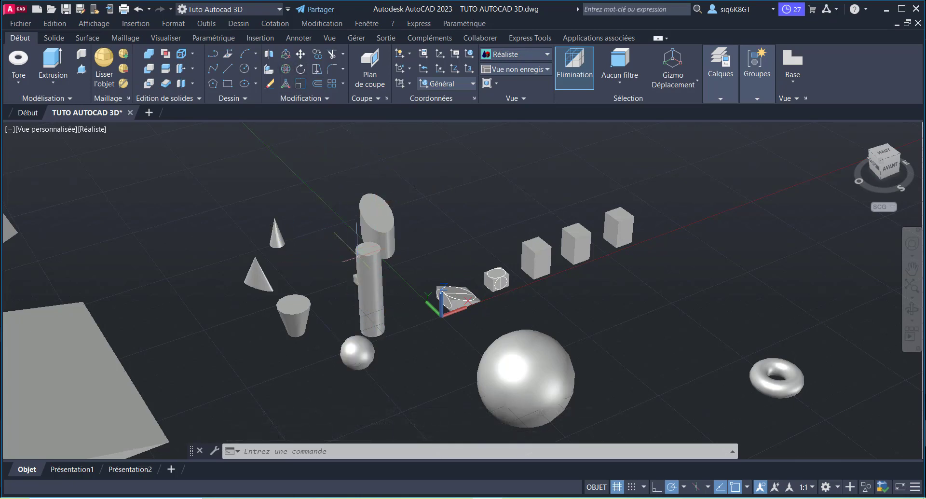
Step: Move the narrow cone by the centre of its base to just behind the rectangular box nearest the small cube
scroll(462, 290, up, 2)
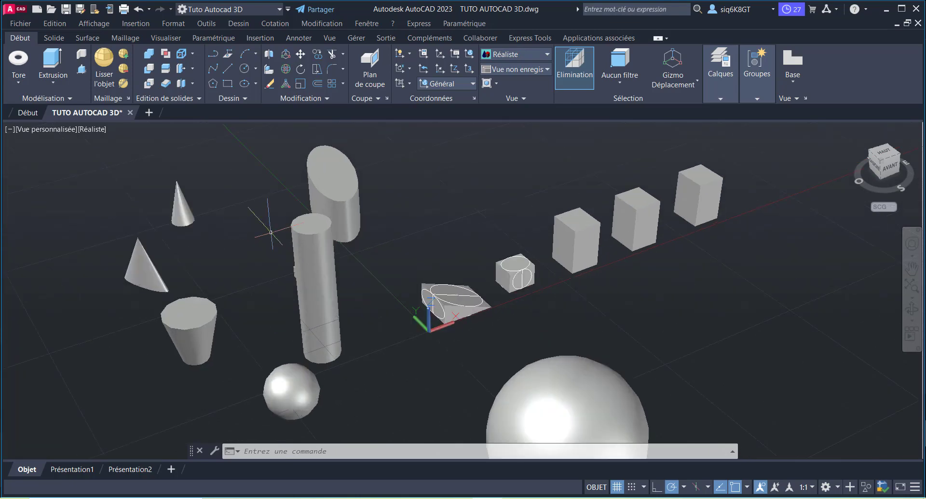
click(183, 209)
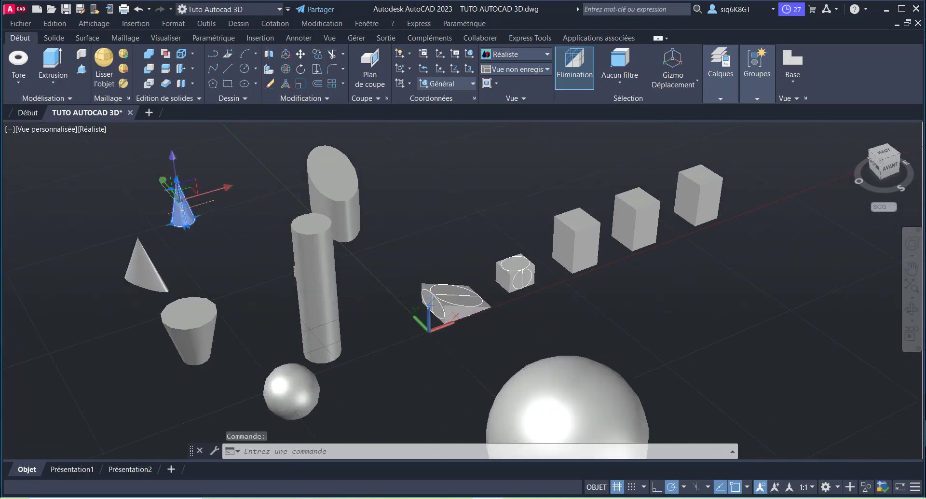
click(301, 53)
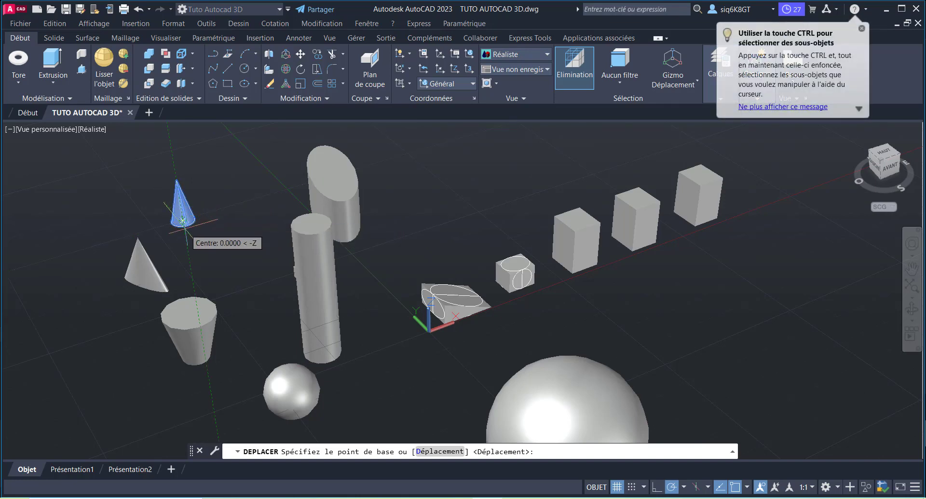
click(182, 220)
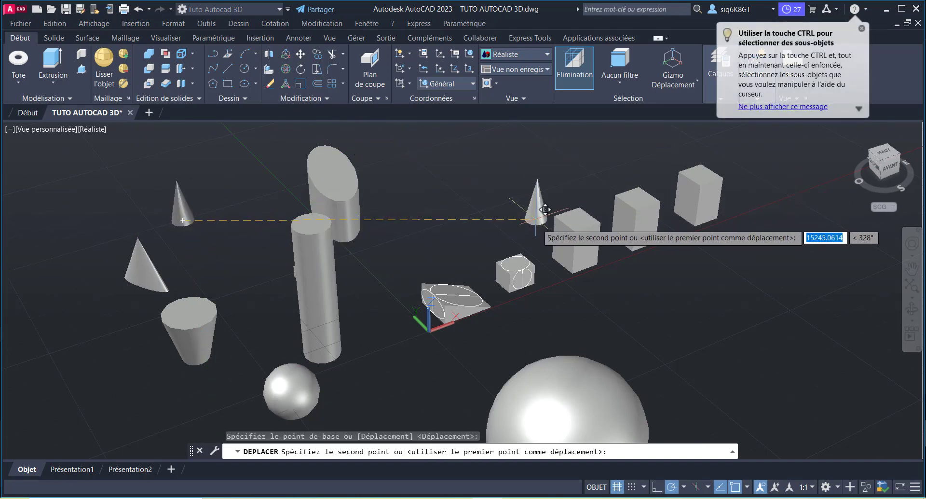
scroll(553, 222, up, 2)
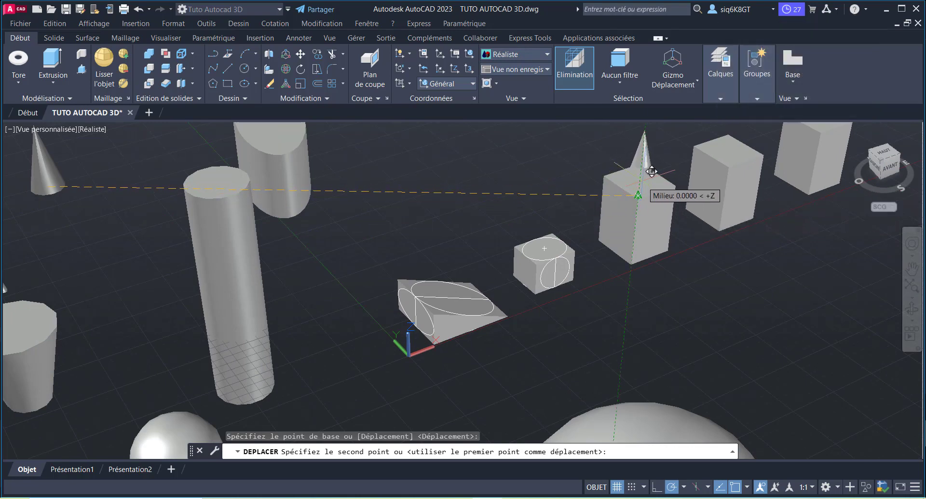
click(651, 178)
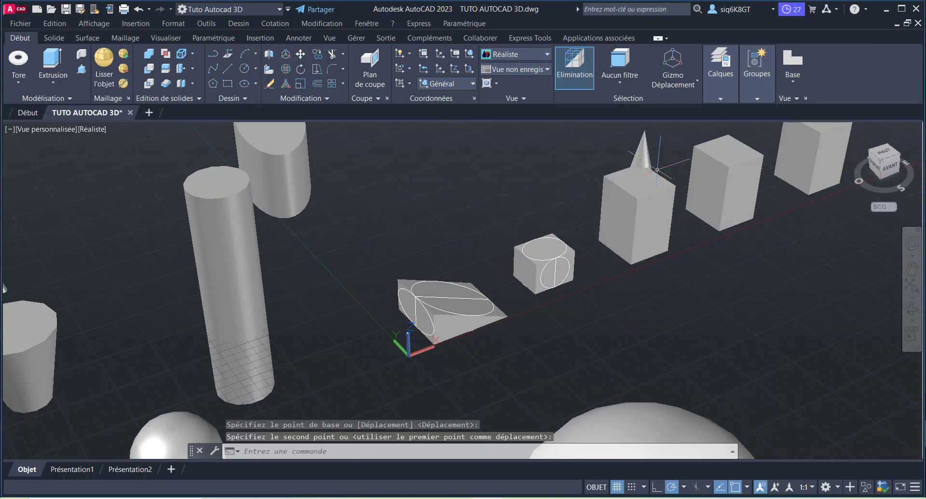
scroll(466, 287, up, 2)
scroll(647, 169, down, 4)
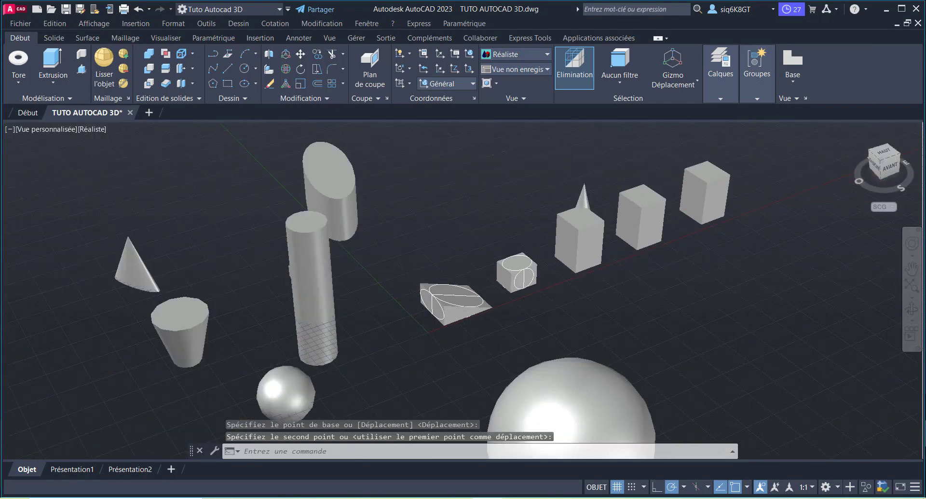
Step: Move the narrow cone by its apex a very short distance, keeping it behind the nearest rectangular box
click(584, 189)
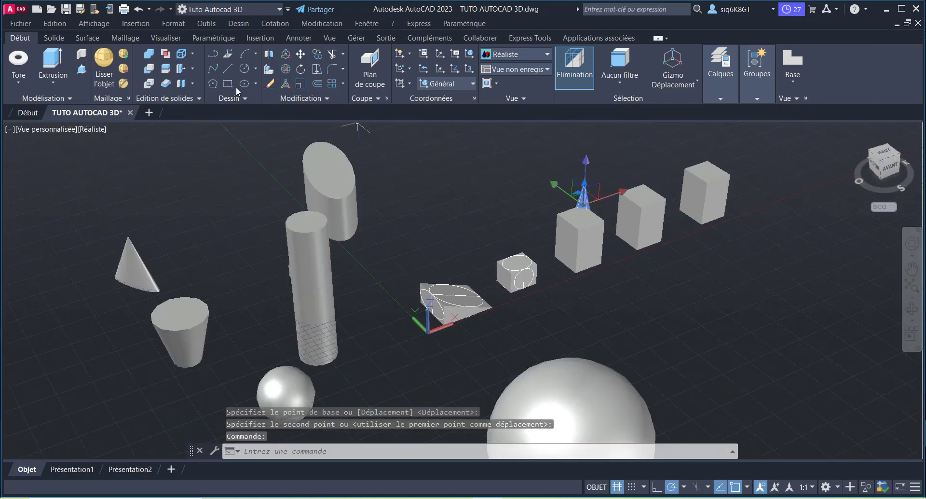
click(300, 54)
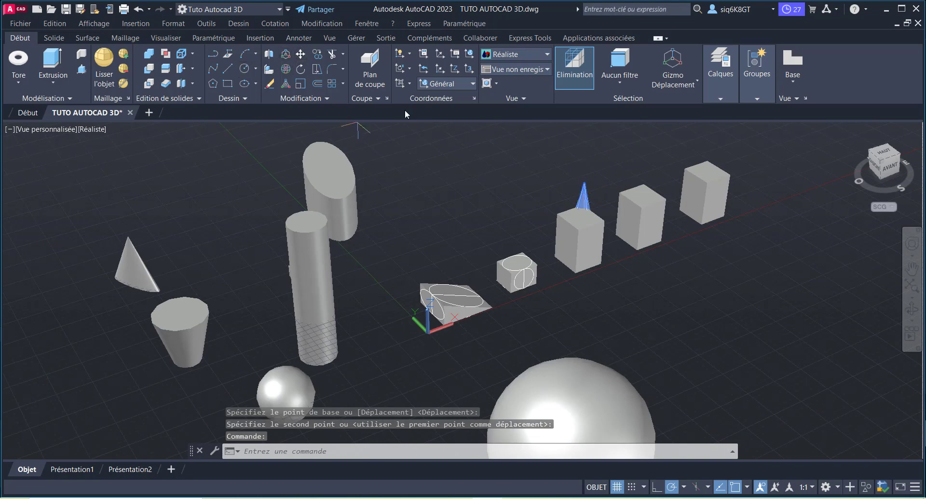
click(584, 186)
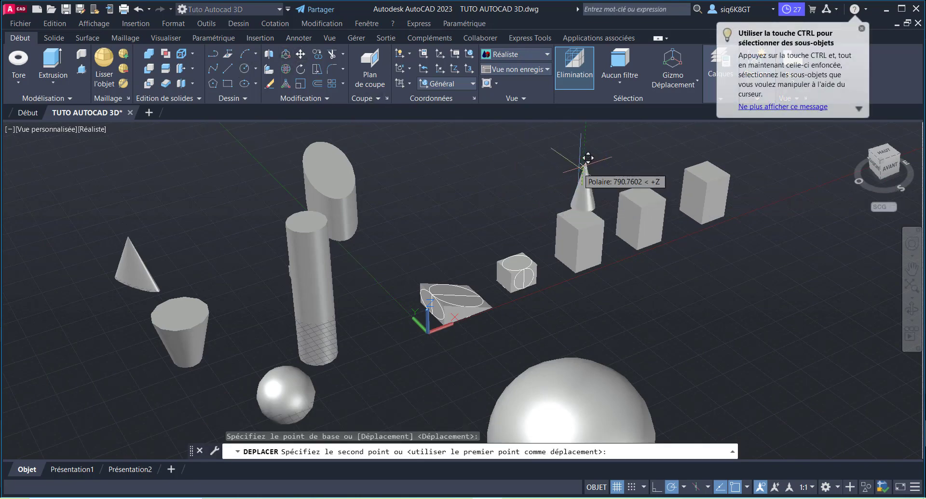
click(584, 194)
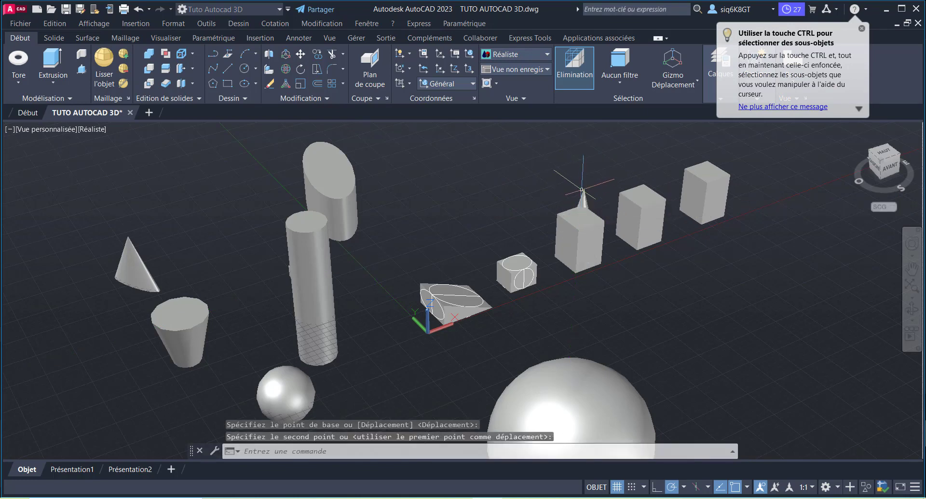
Step: Move the narrow cone about 2220 units straight up along the Z axis, using a base point near its bottom
scroll(571, 232, up, 2)
scroll(483, 303, down, 1)
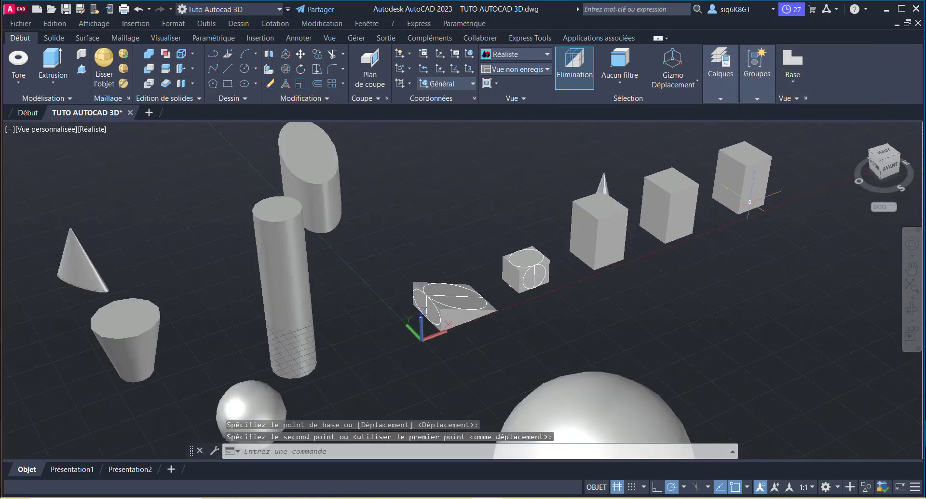
shift+middle_drag(822, 202, 627, 164)
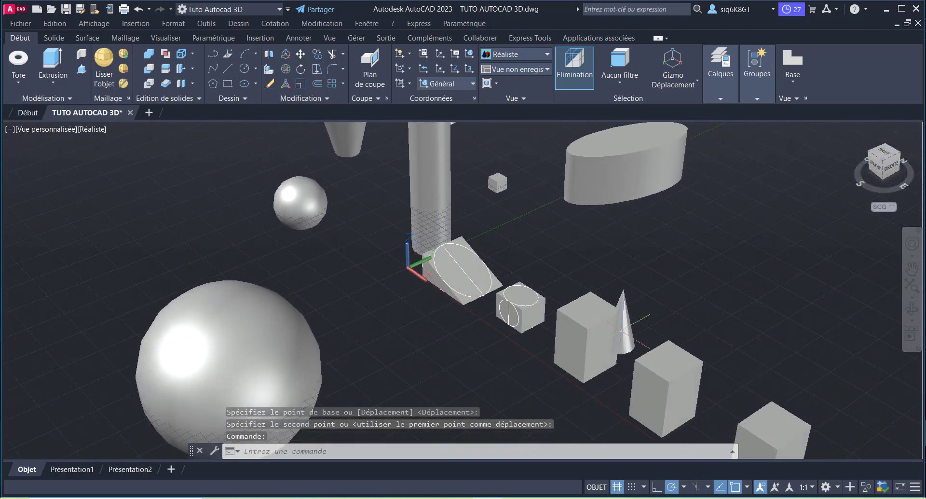
scroll(593, 346, up, 2)
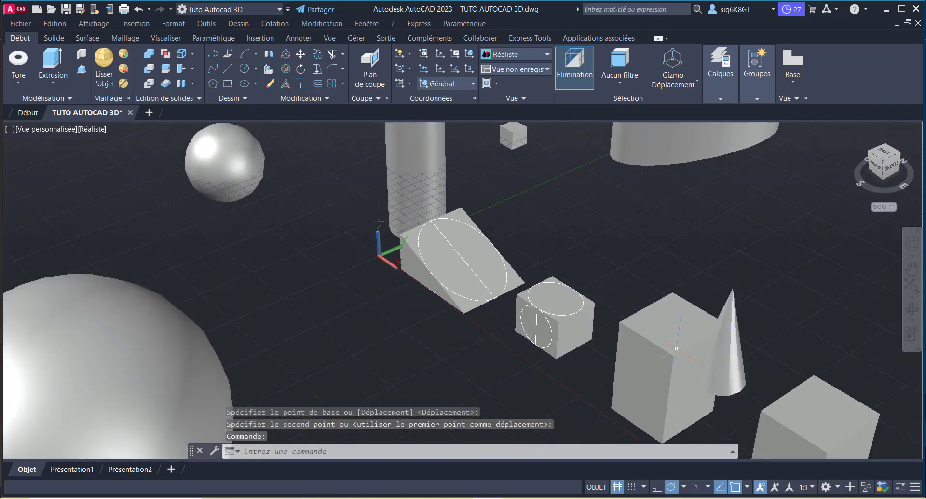
click(728, 388)
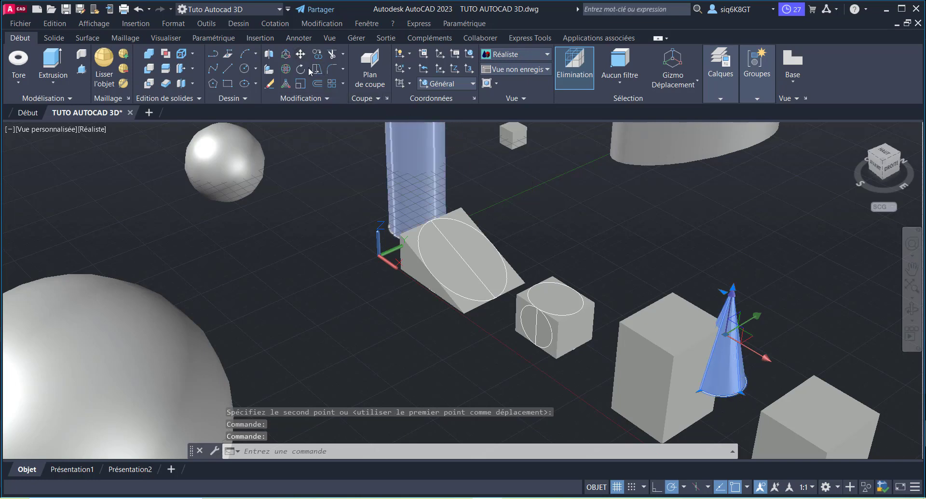
click(301, 57)
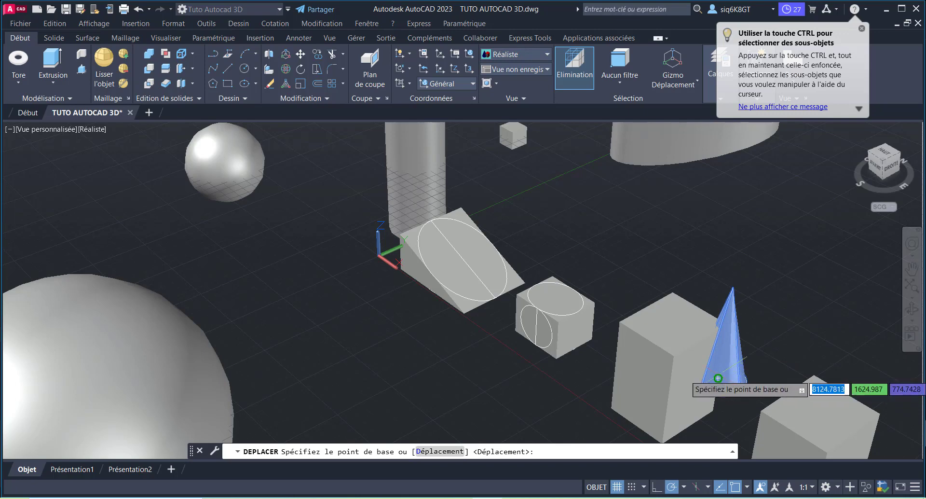
click(719, 378)
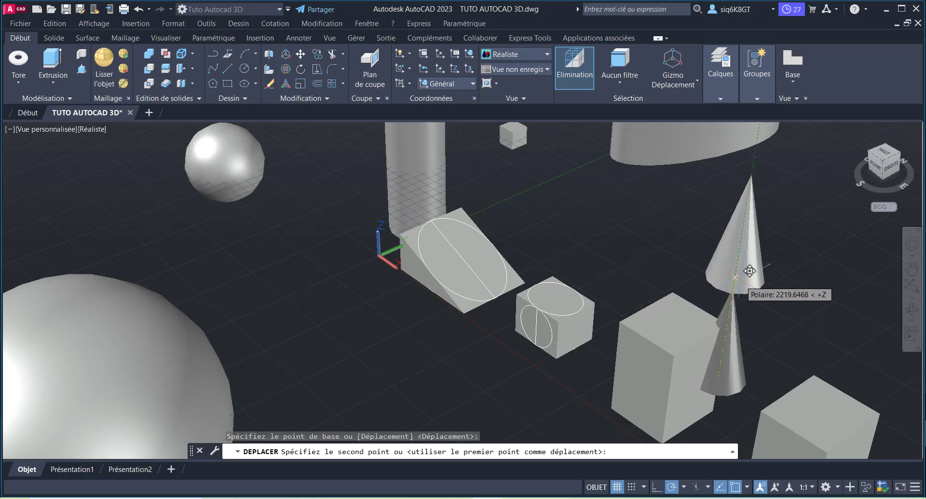
click(749, 272)
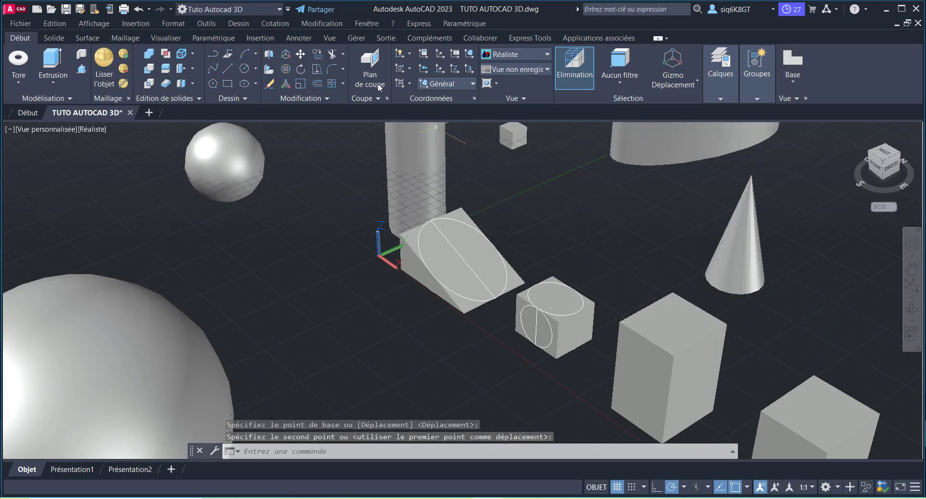
Step: Move the narrow cone with 3D Move about 1718 units along the Y axis, over the rectangular box nearest the small cube
click(286, 54)
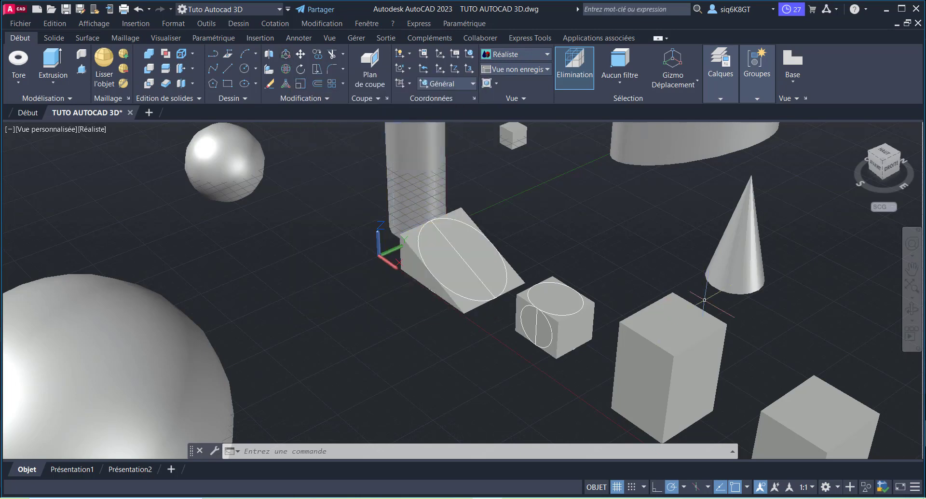
click(731, 261)
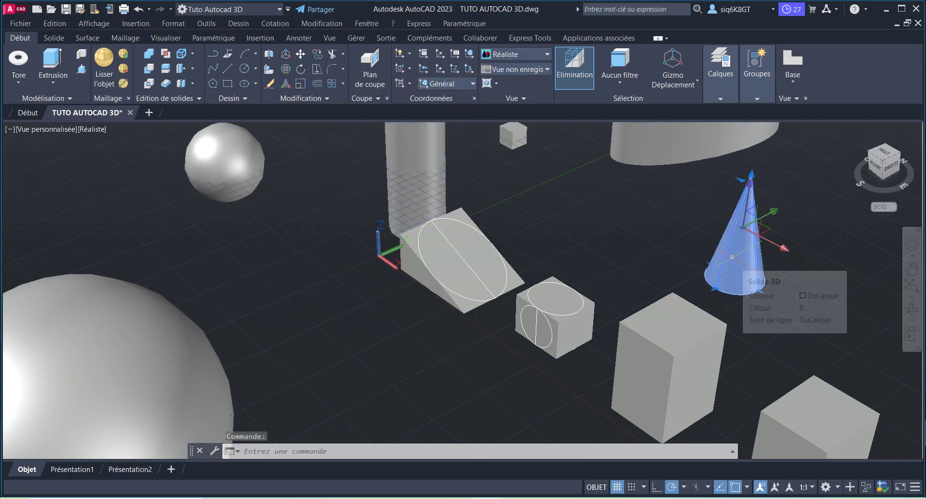
click(288, 56)
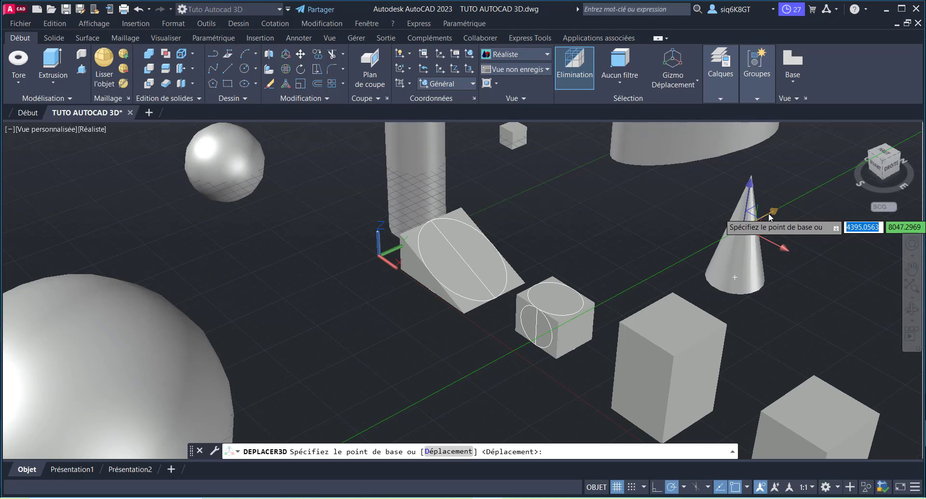
click(769, 213)
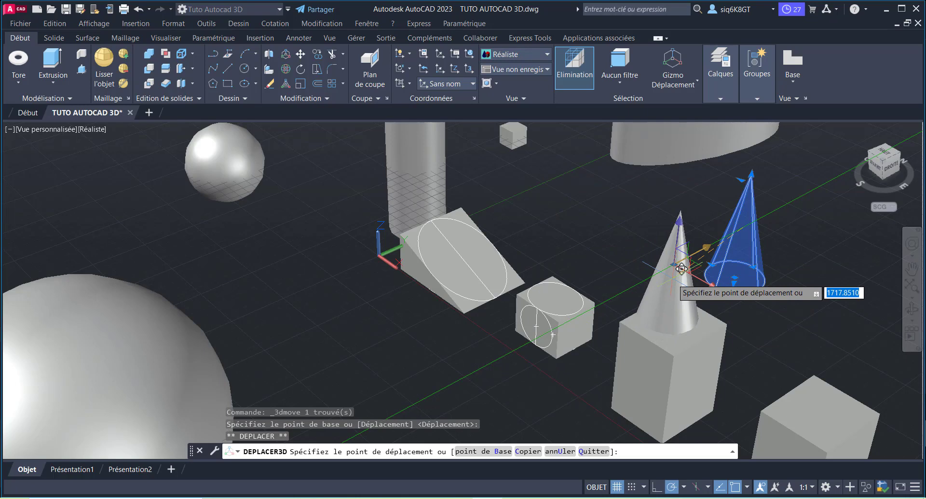
click(681, 269)
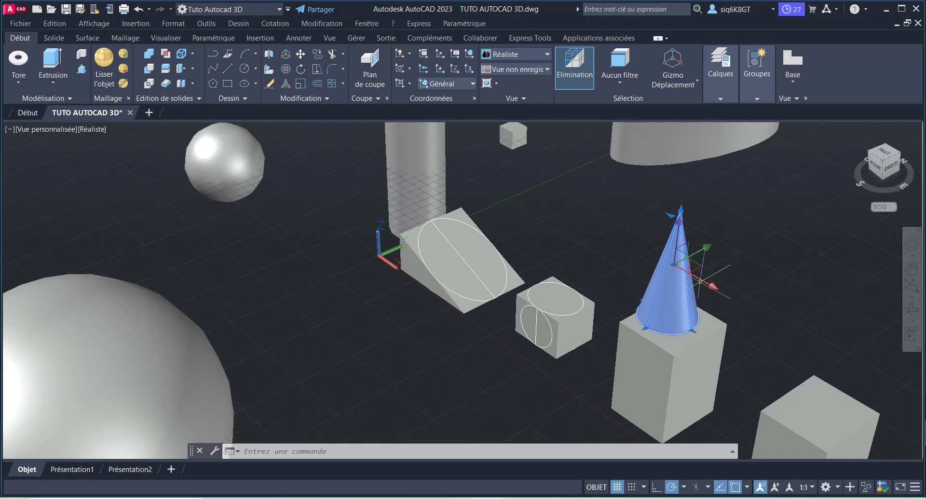
Step: Shift the narrow cone slightly along the X axis and raise it along Z so it sits centred above the nearest rectangular box
click(713, 288)
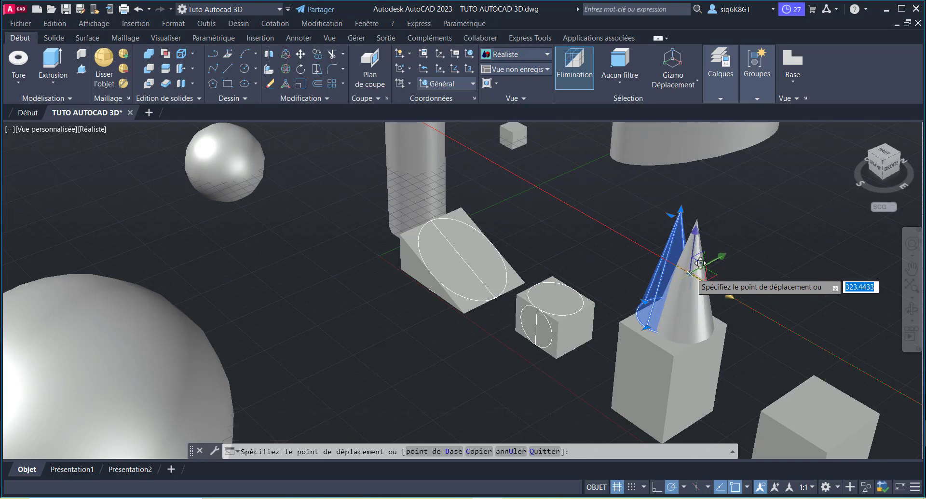
key(Escape)
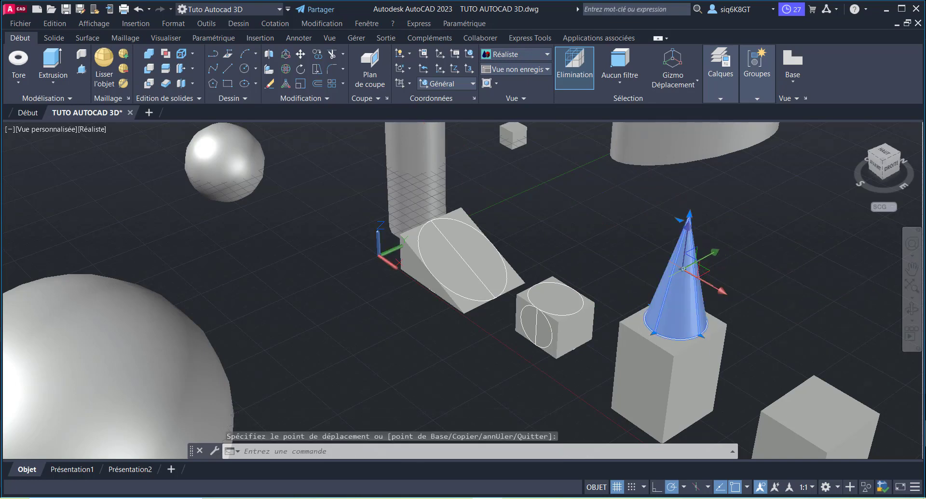
scroll(441, 285, down, 2)
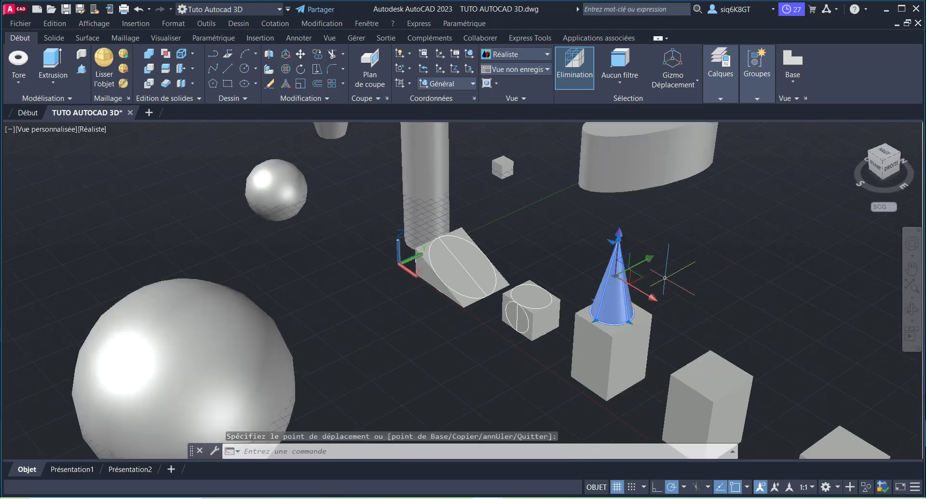
click(620, 235)
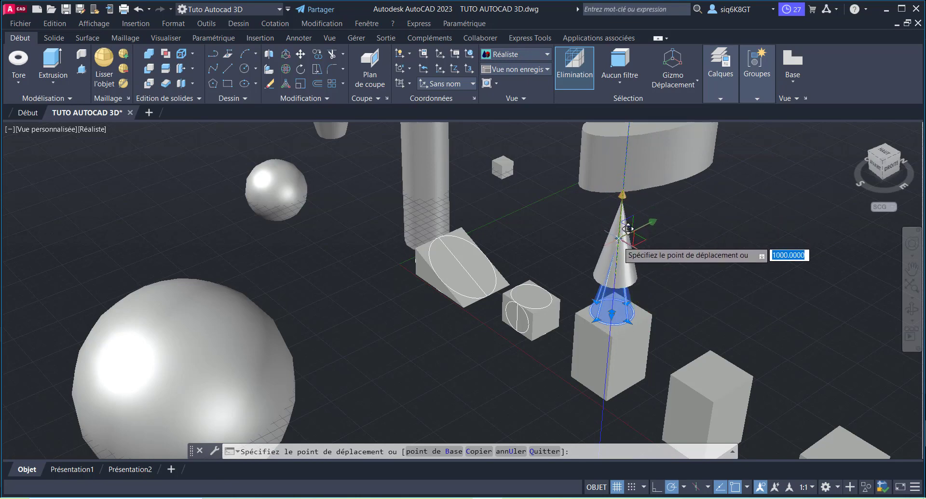
click(621, 244)
scroll(607, 321, down, 2)
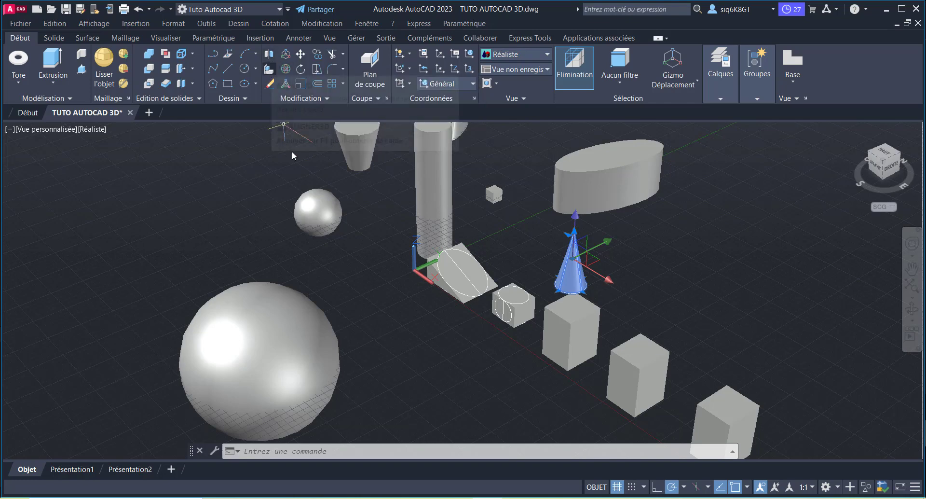
Step: Mirror the narrow cone and the farthest rectangular box in 3D across a three-point vertical plane through that box's lowest corner, keeping the originals
scroll(615, 278, down, 3)
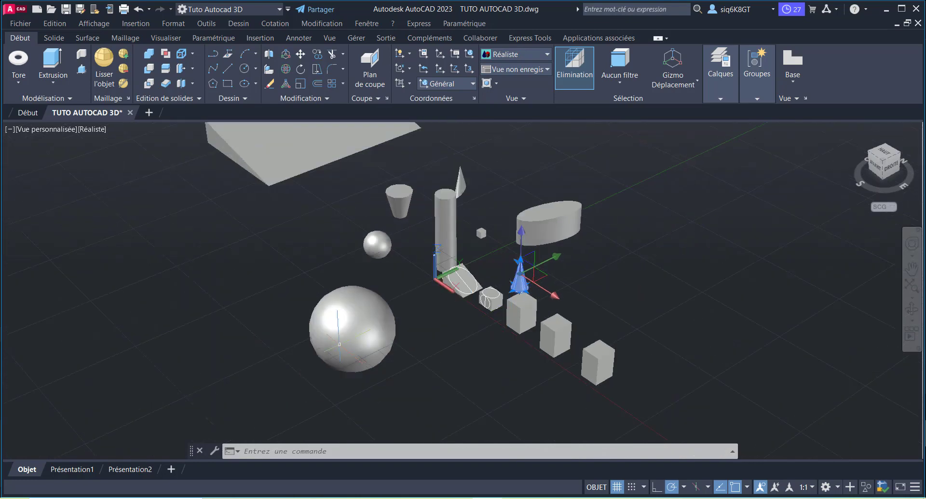
scroll(463, 290, up, 3)
scroll(560, 280, down, 4)
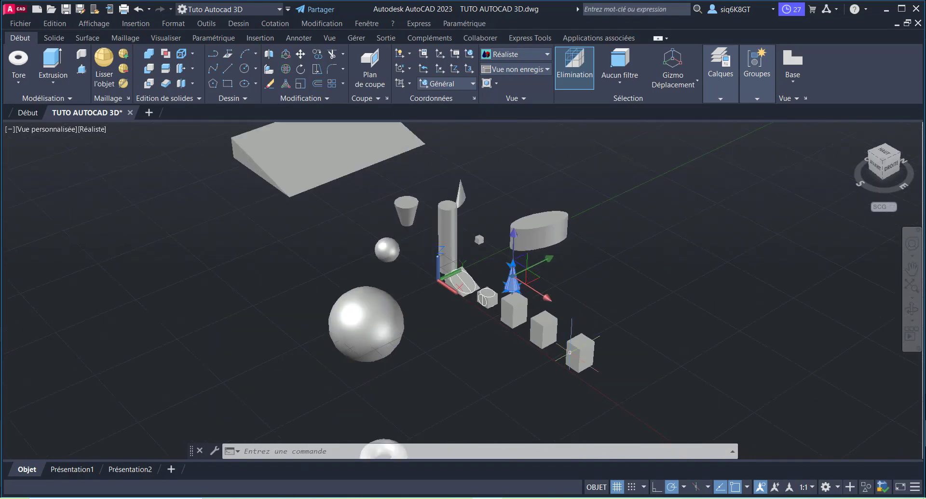
scroll(564, 338, up, 3)
scroll(592, 313, down, 2)
scroll(460, 290, up, 3)
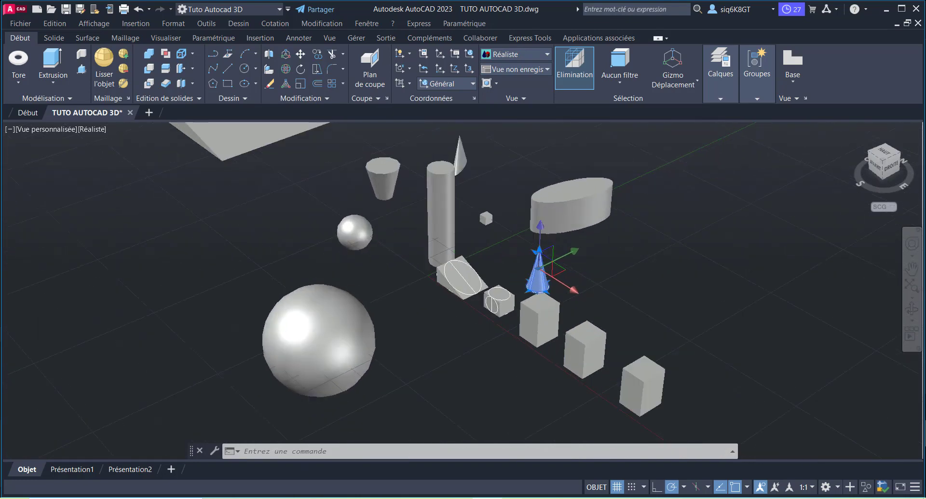
scroll(460, 289, down, 3)
scroll(460, 289, up, 2)
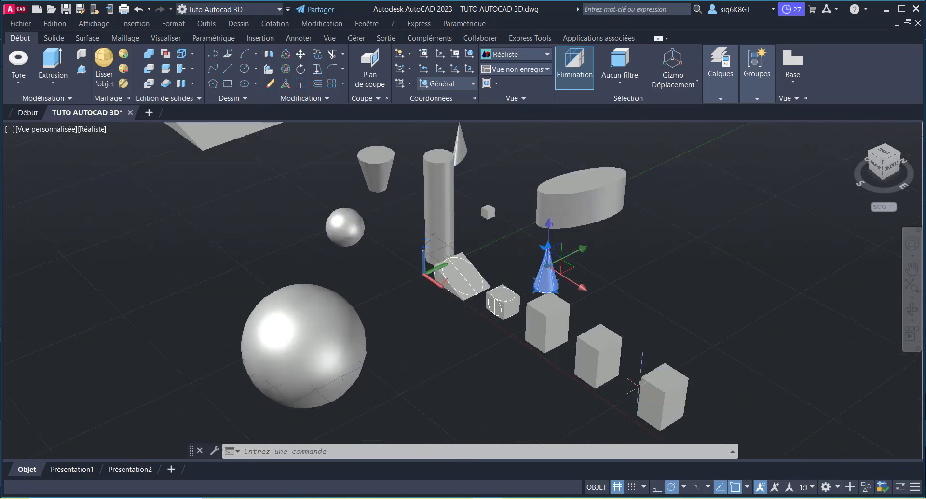
click(662, 394)
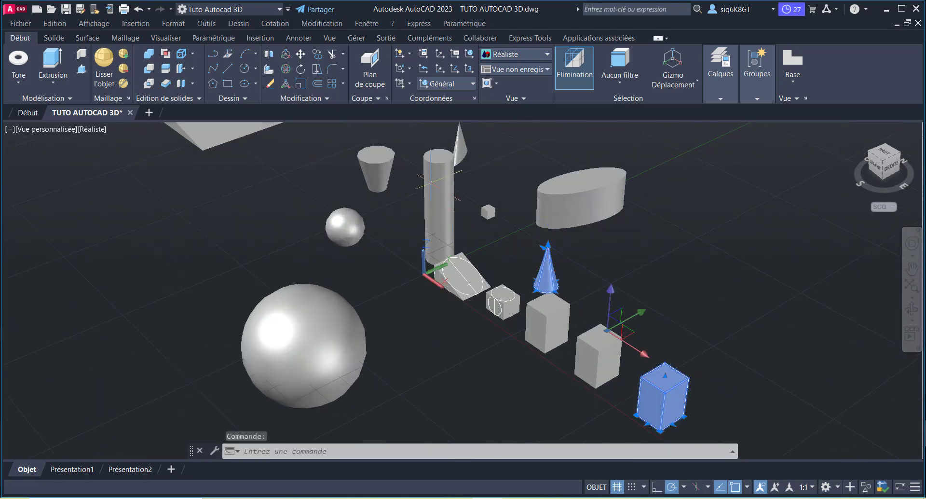
click(269, 55)
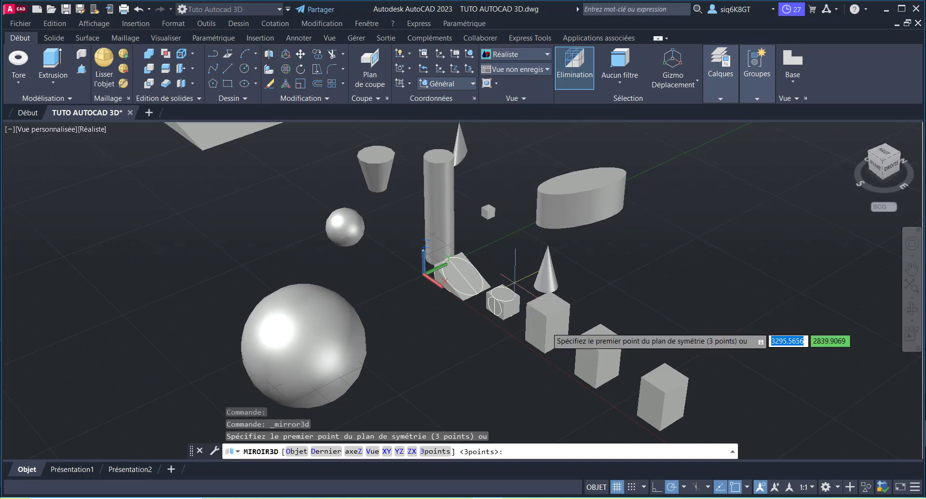
click(660, 429)
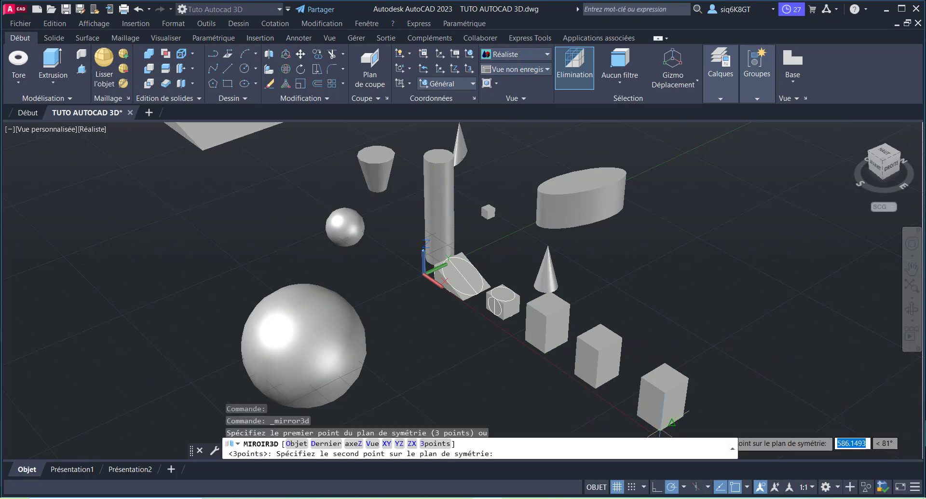
click(666, 384)
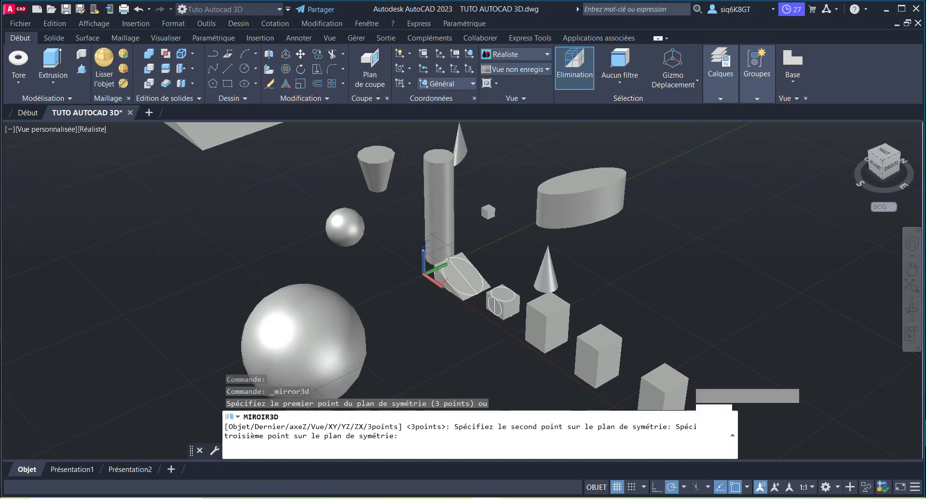
click(689, 381)
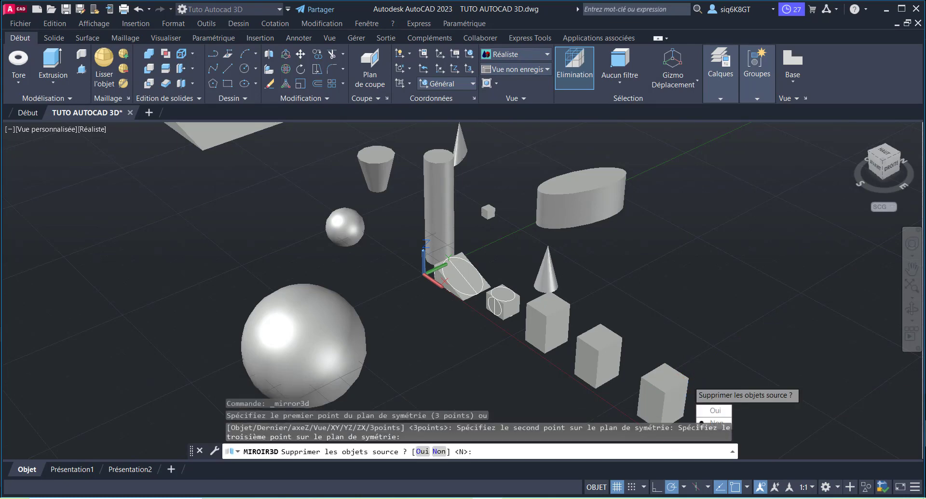
key(Return)
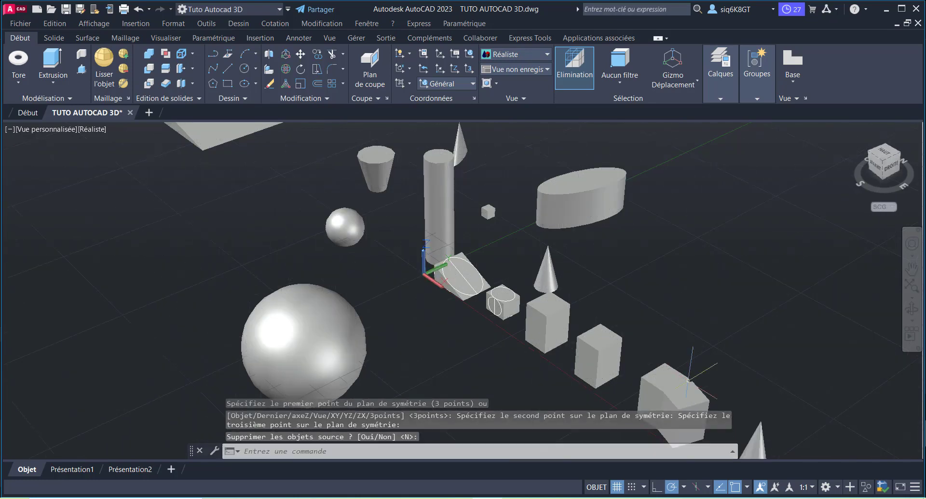
scroll(729, 321, down, 3)
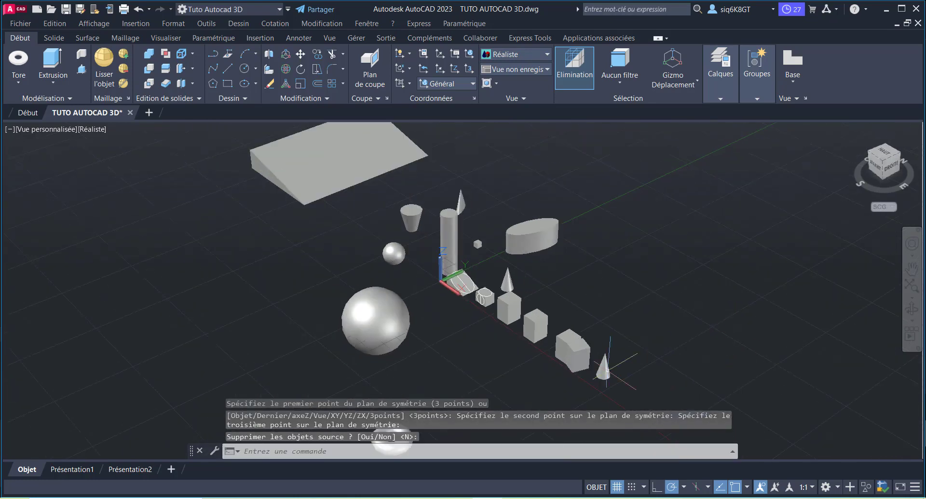
scroll(607, 369, up, 3)
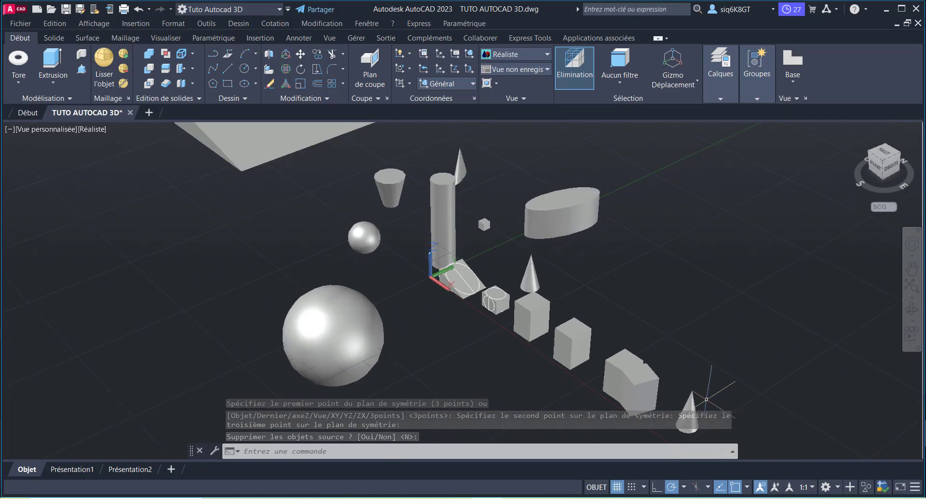
key(Return)
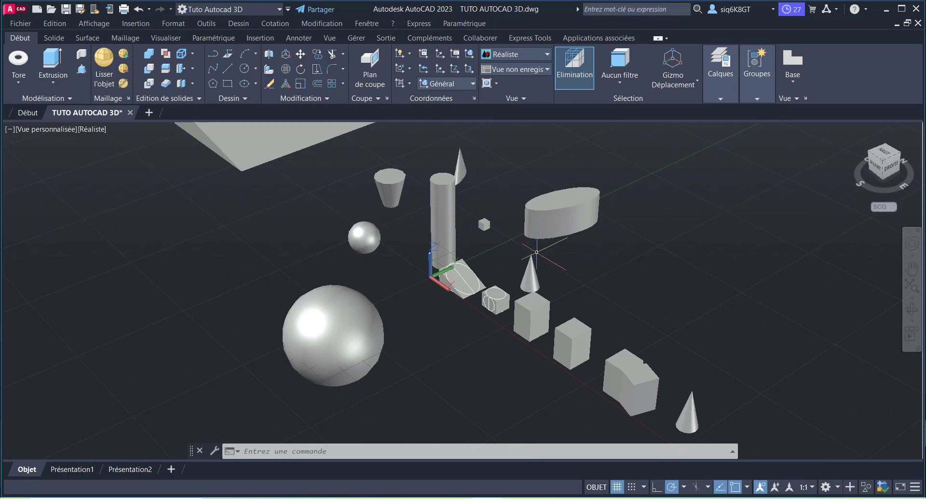
Step: Start a polysolid and set its height to 3000
scroll(451, 292, down, 2)
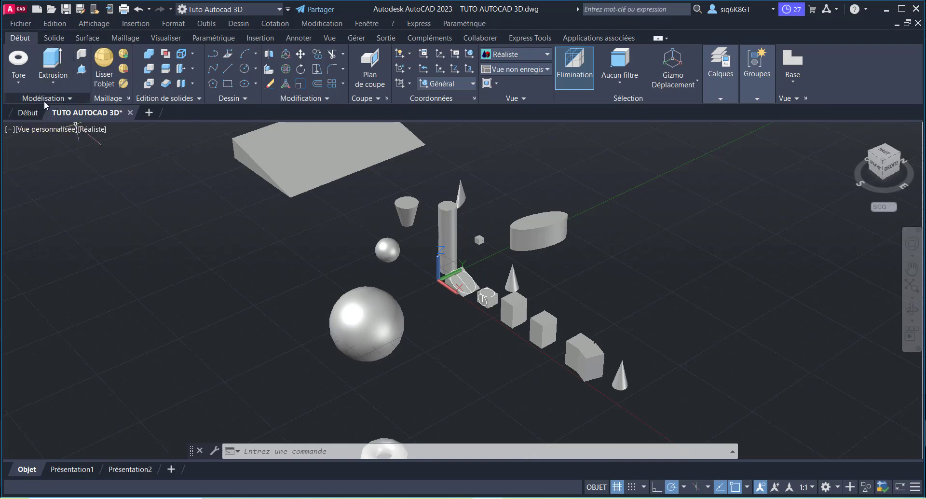
click(82, 55)
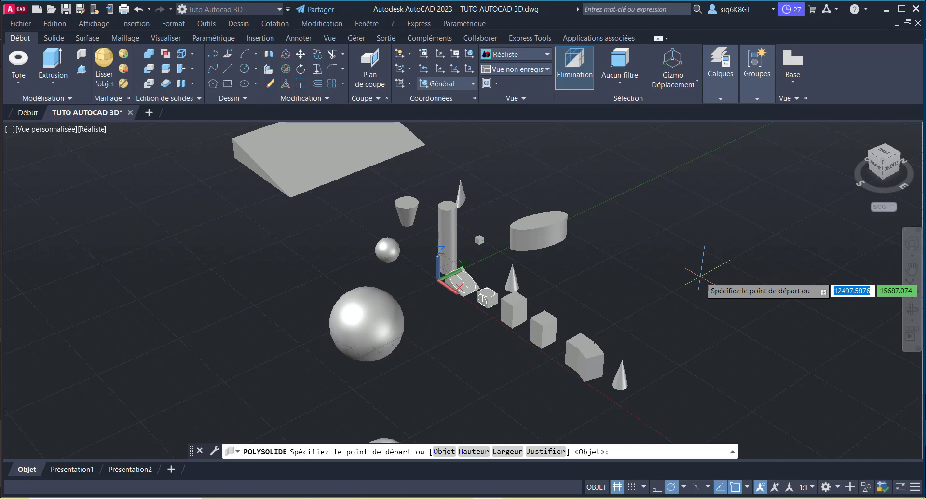
text(h)
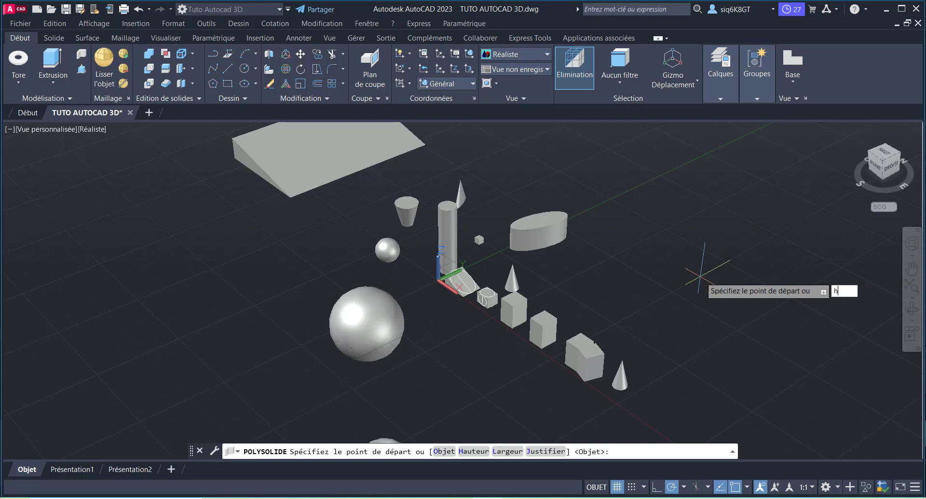
key(Return)
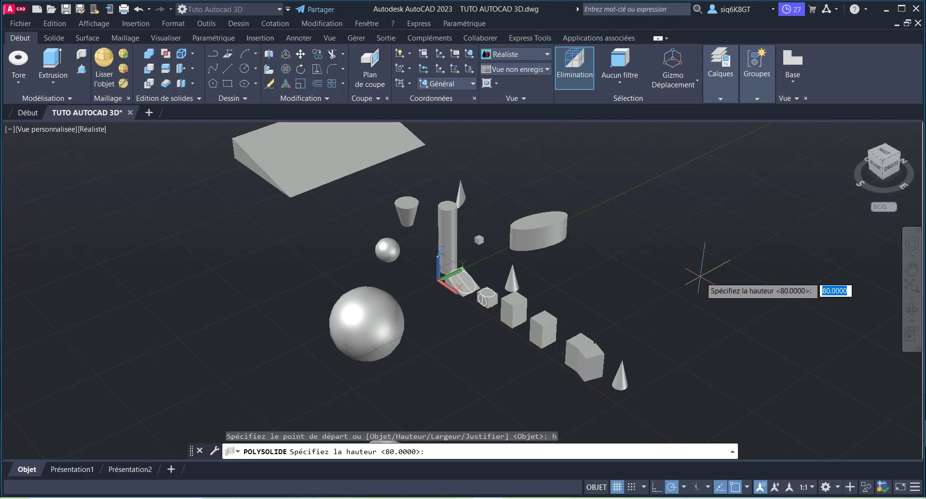
text(3000)
key(Return)
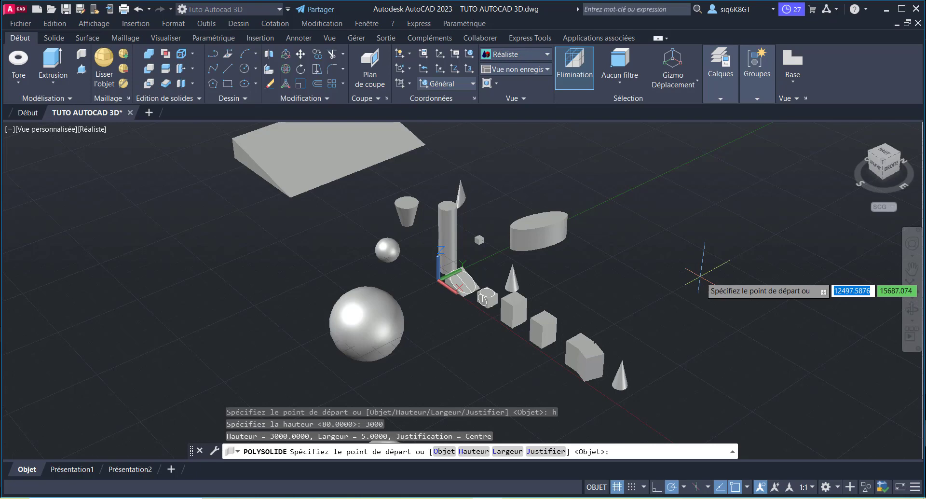
Step: Set the polysolid's width to 200
text(l)
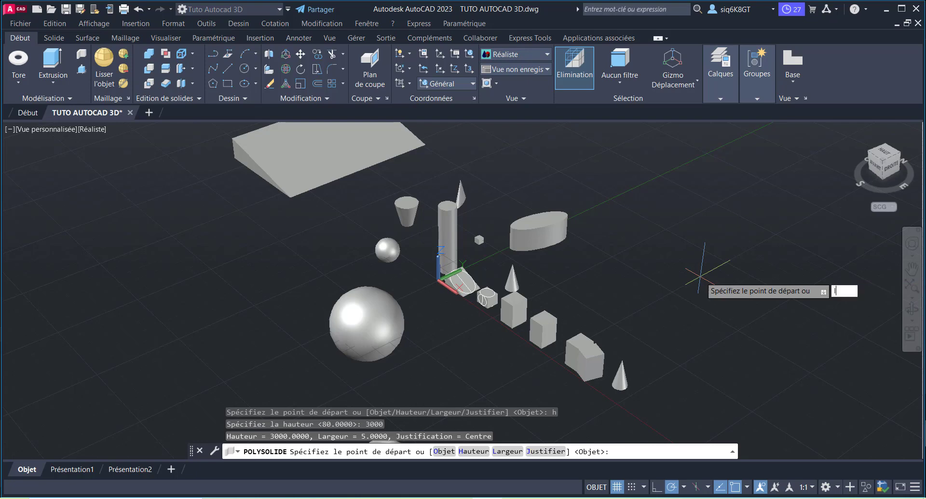
key(Return)
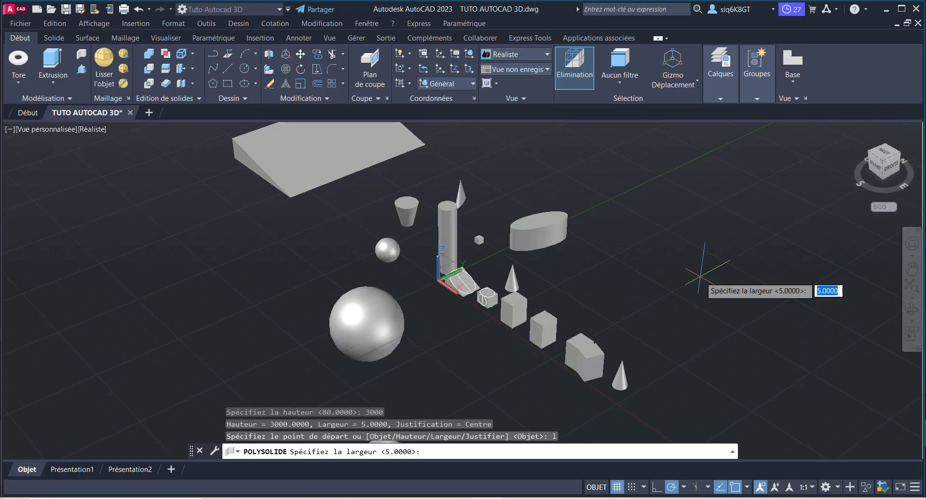
text(200)
key(Return)
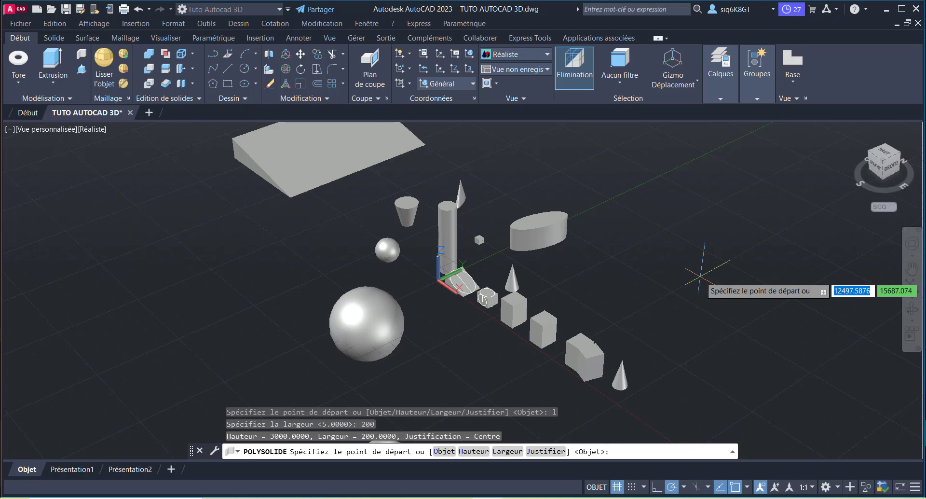
Step: Draw seven connected straight polysolid wall segments beside the solids, forming a stepped outline that is open on the near side
click(647, 304)
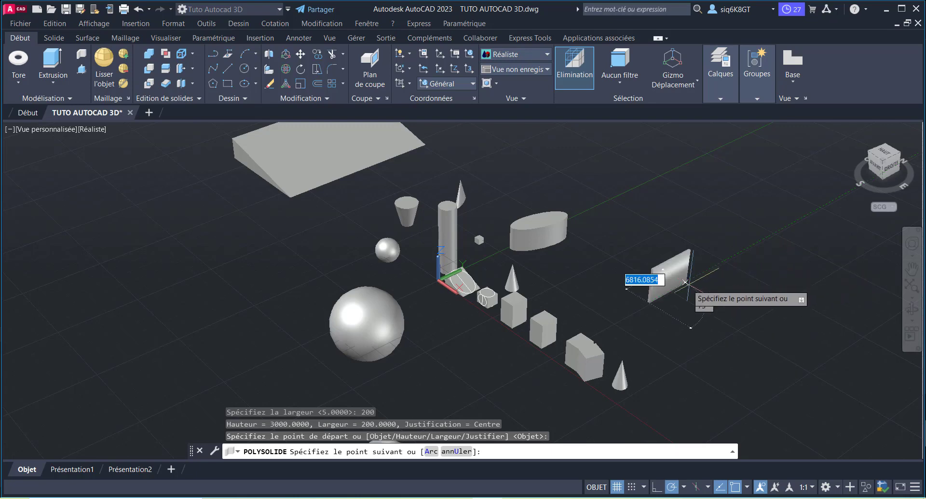
scroll(675, 275, down, 3)
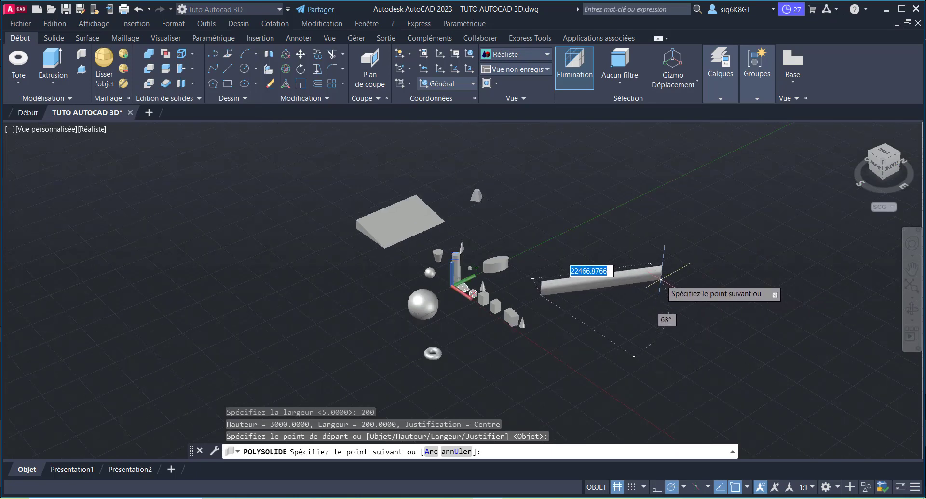
click(661, 269)
scroll(473, 290, down, 3)
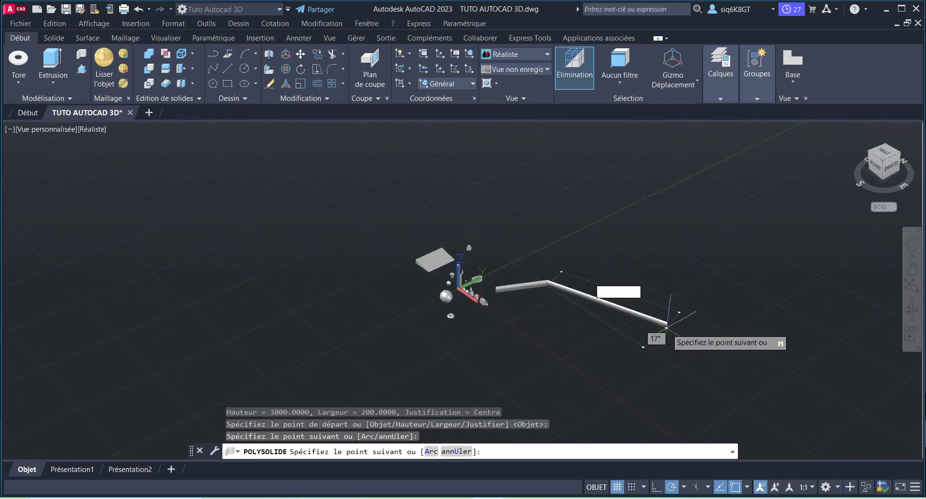
click(524, 212)
click(633, 176)
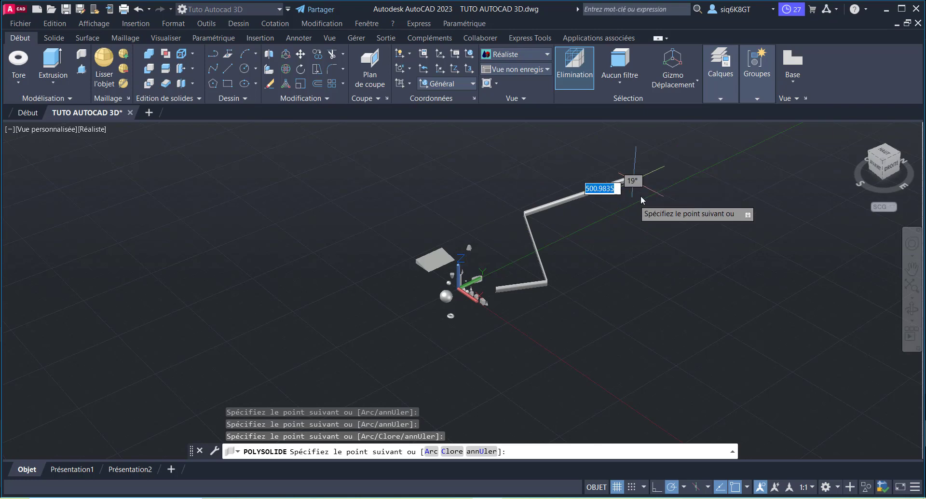
click(657, 234)
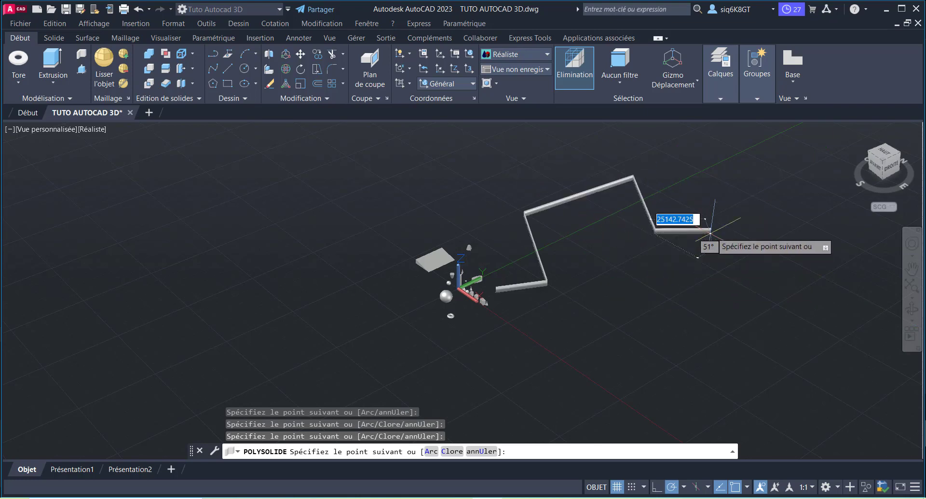
click(726, 212)
click(745, 275)
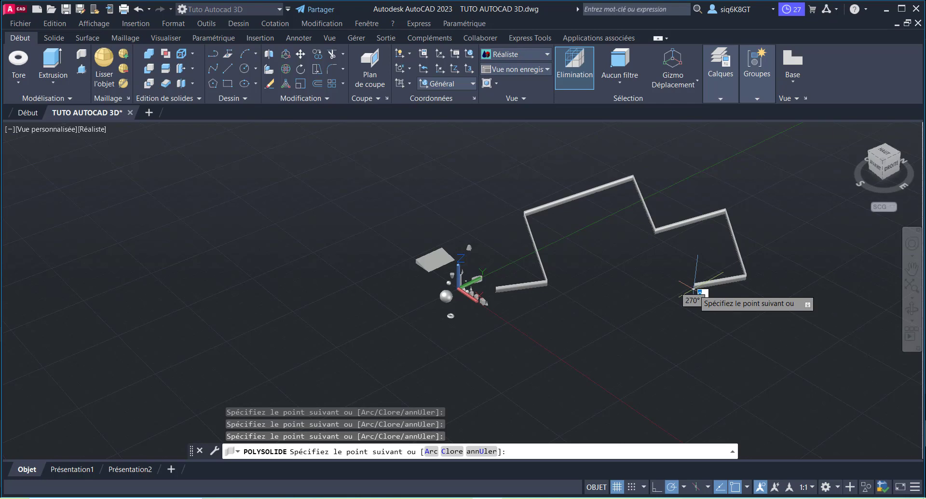
Step: Switch the polysolid to arc segments and continue the wall as a winding S-shaped chain curving back towards the start of the outline
text(a)
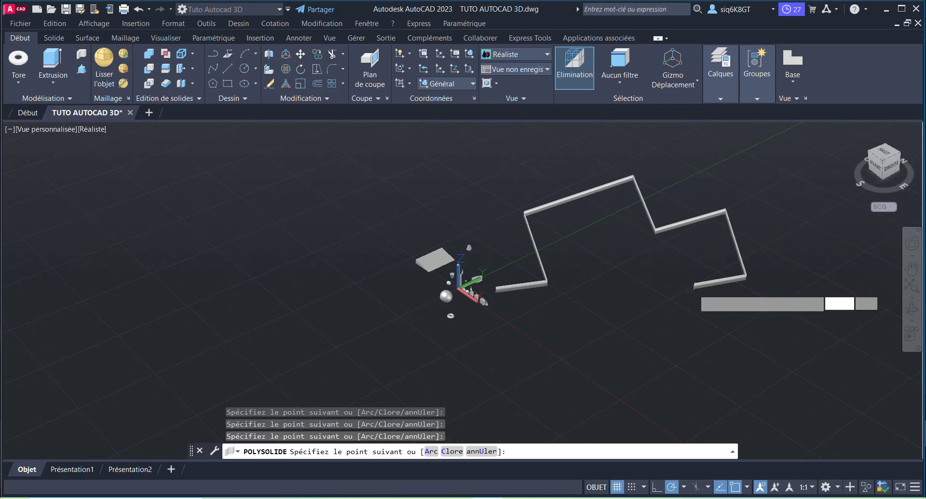
key(Return)
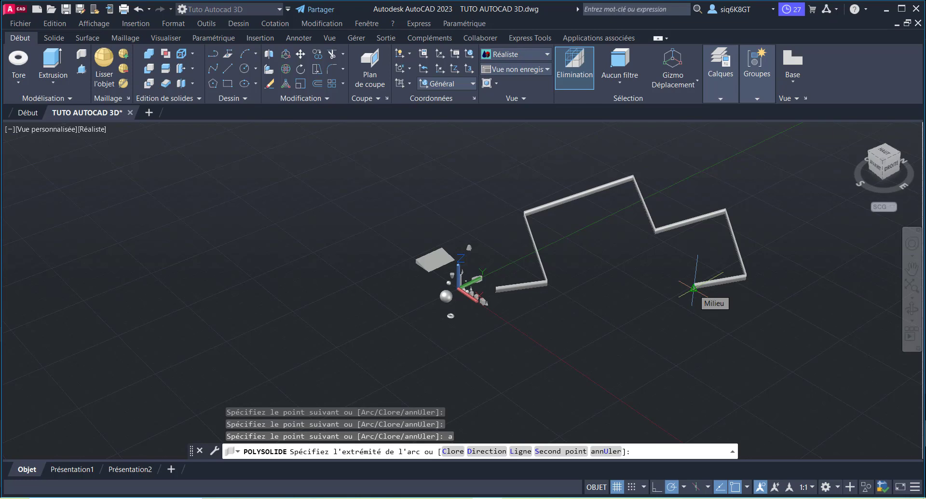
text(500)
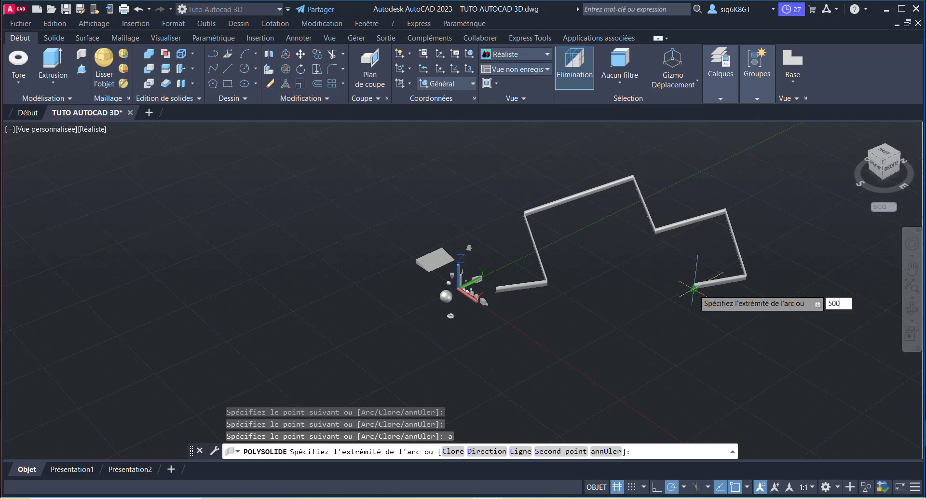
key(Return)
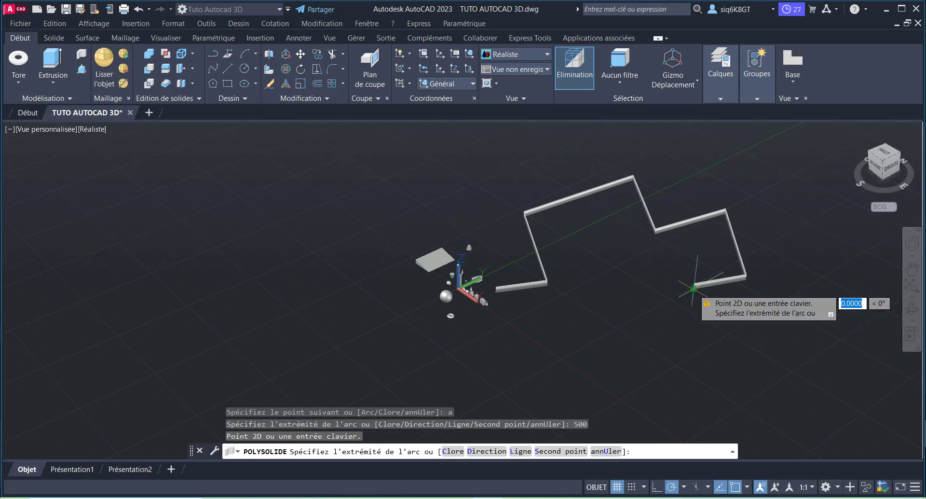
click(699, 363)
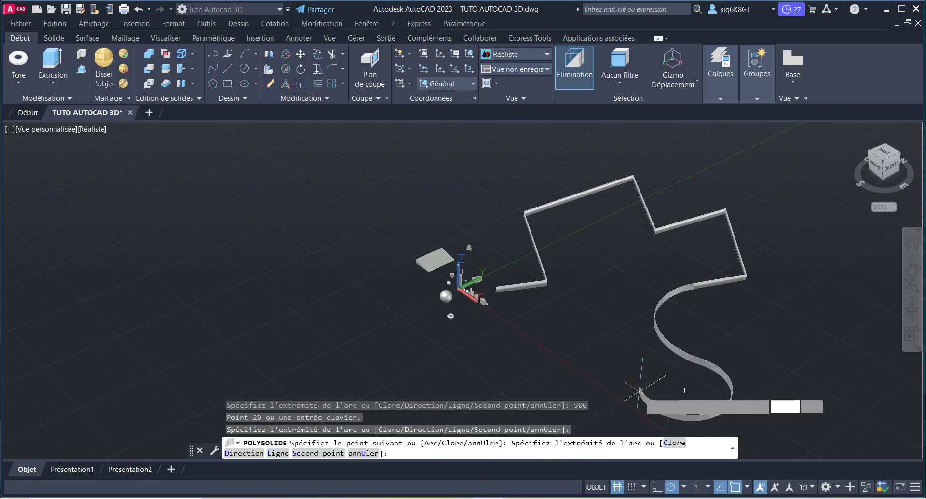
scroll(624, 371, down, 2)
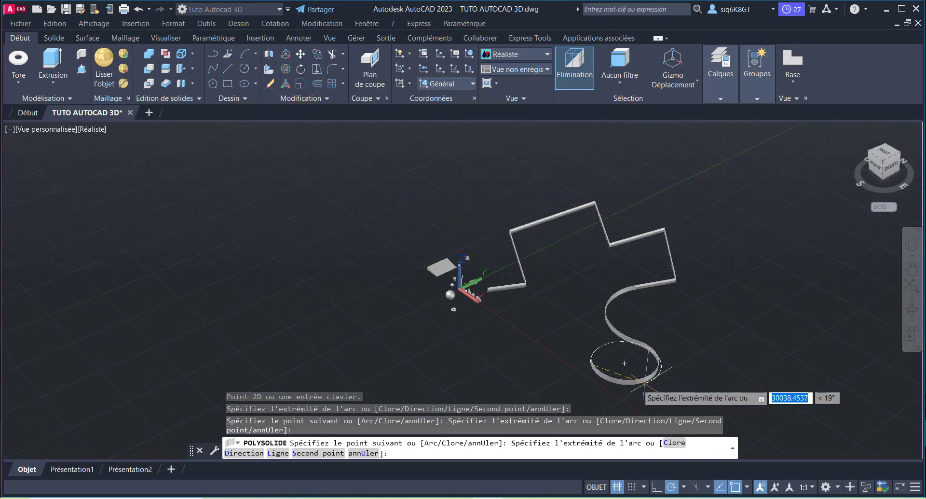
click(542, 361)
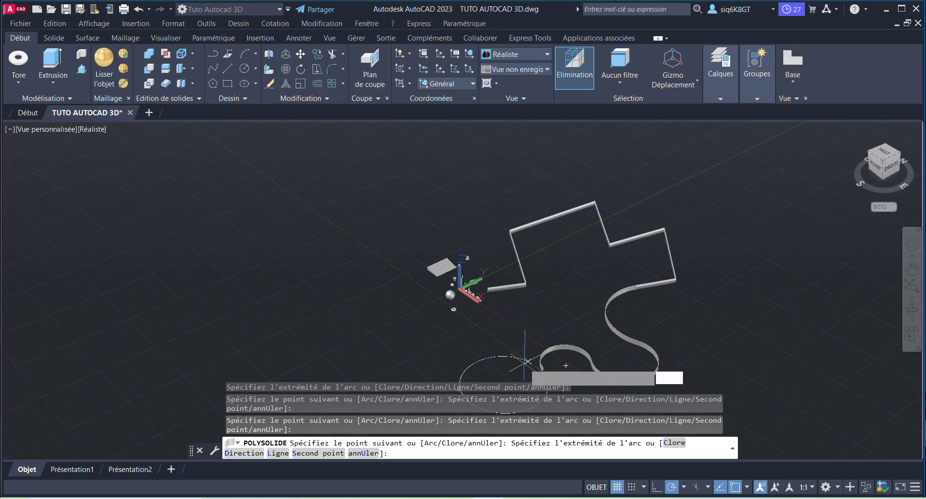
Step: Switch the polysolid back to straight segments and try to close it directly from the end of the last arc
text(l)
key(Return)
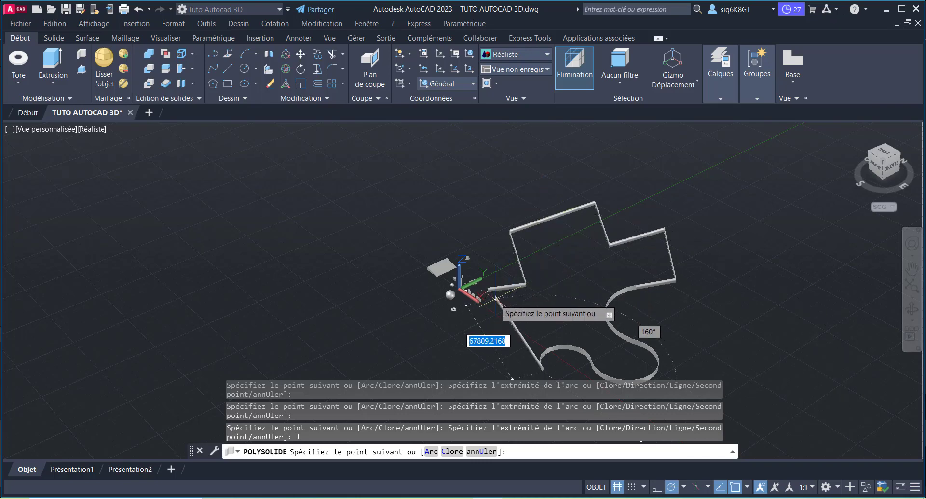
scroll(496, 297, up, 1)
scroll(496, 298, up, 1)
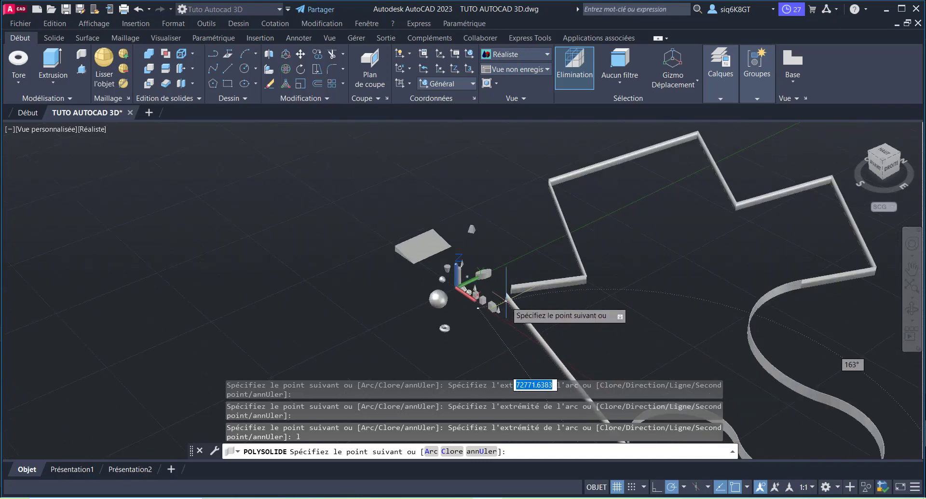
scroll(504, 298, up, 4)
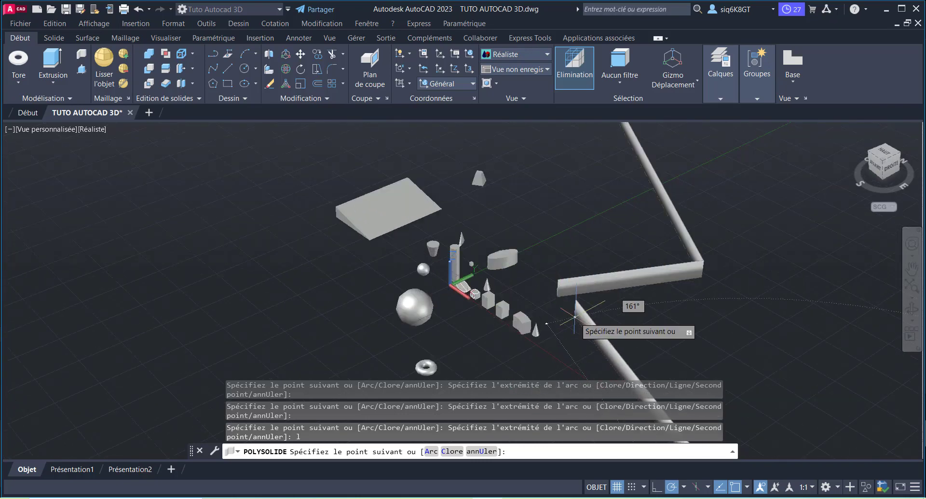
text(c)
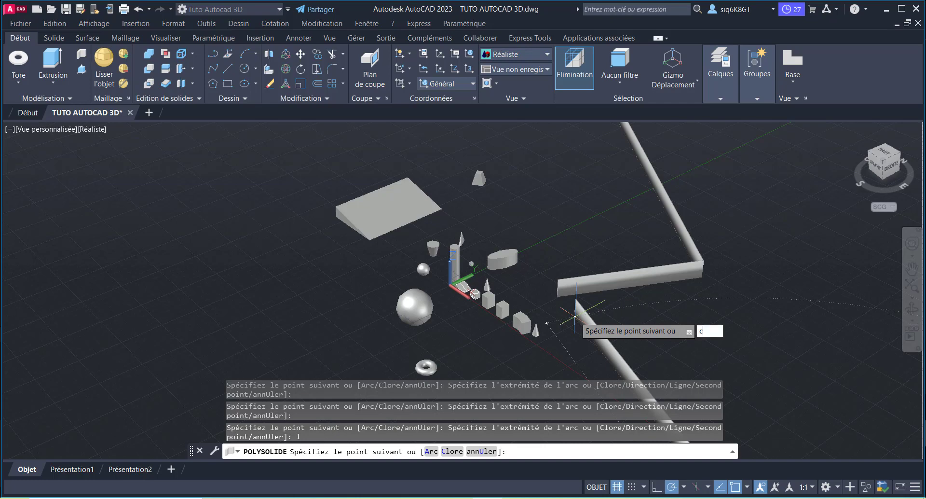
key(Return)
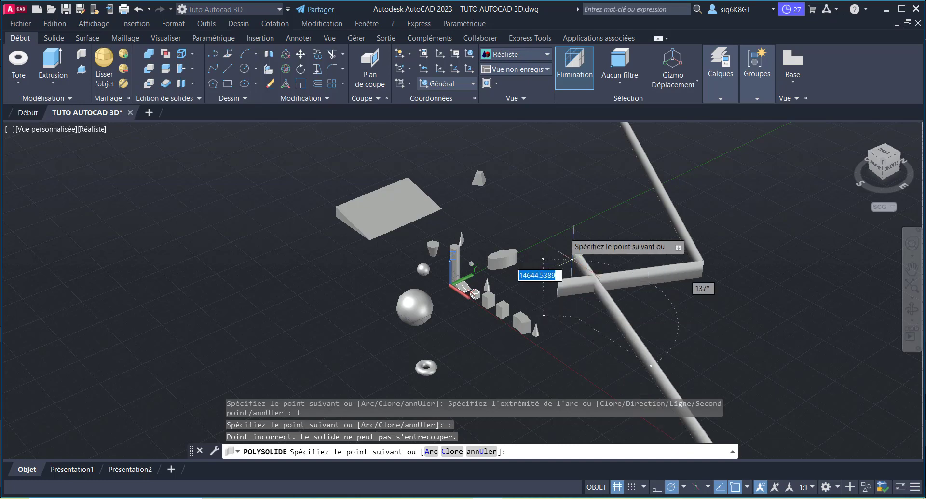
Step: Add a short straight segment leading outward from the last arc and close the polysolid wall back to its start point
scroll(504, 305, down, 4)
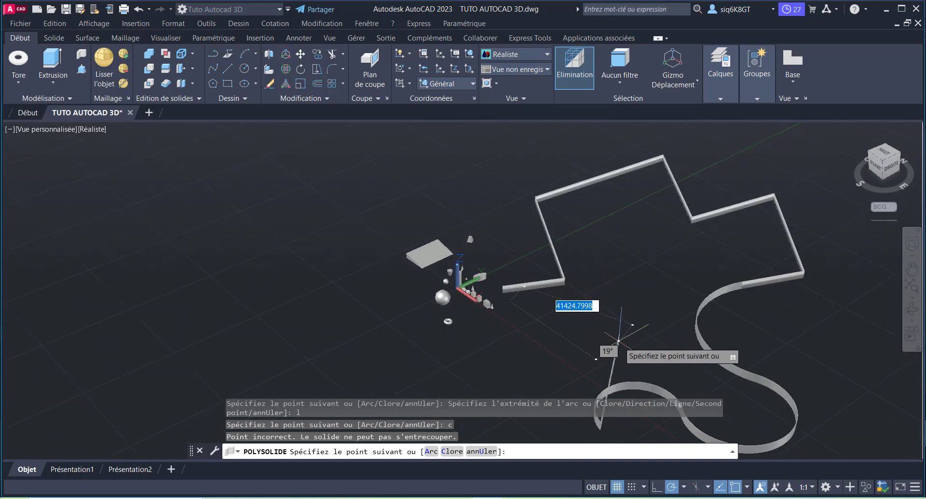
scroll(495, 333, down, 2)
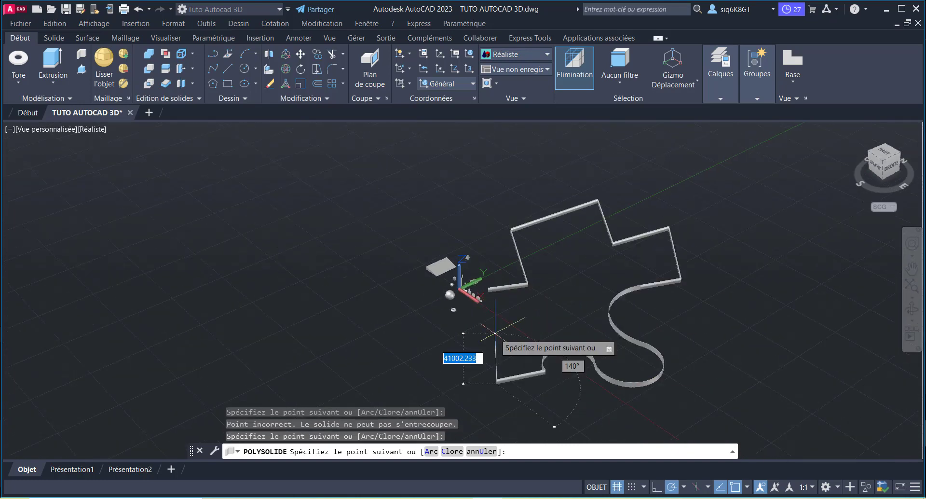
text(c)
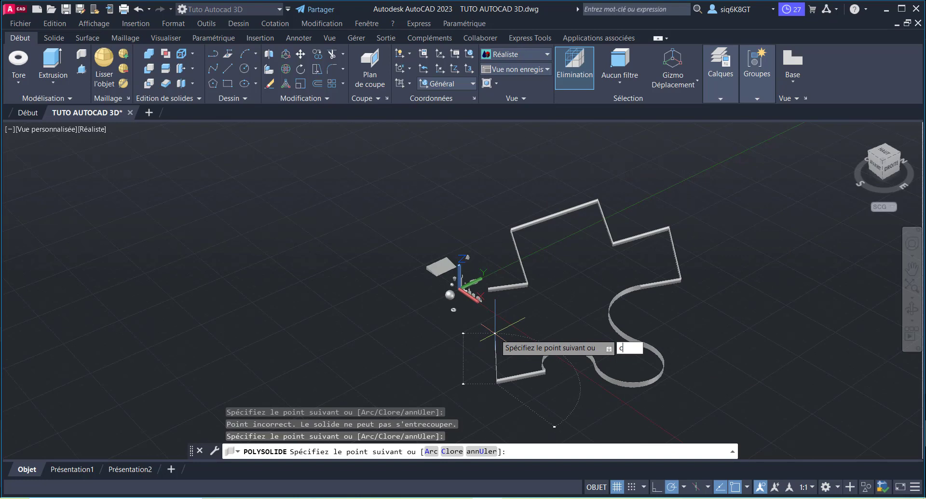
key(Return)
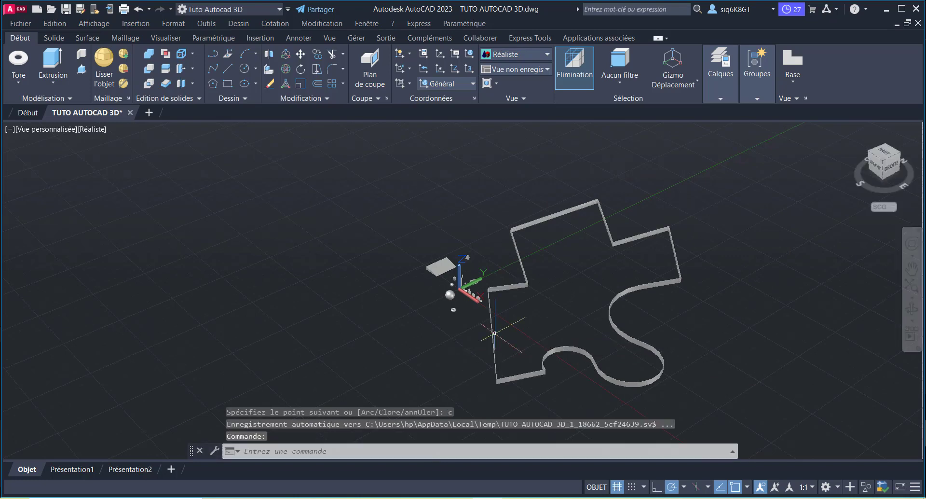
scroll(540, 318, up, 5)
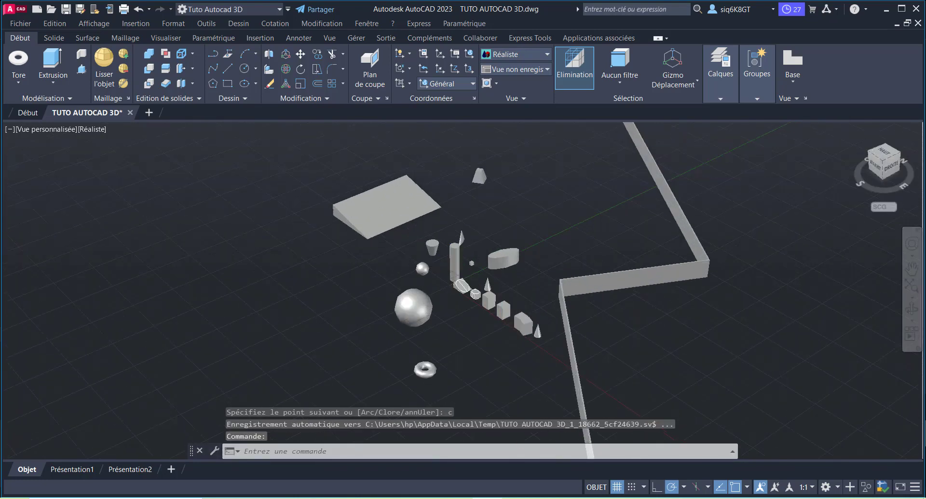
scroll(623, 318, down, 6)
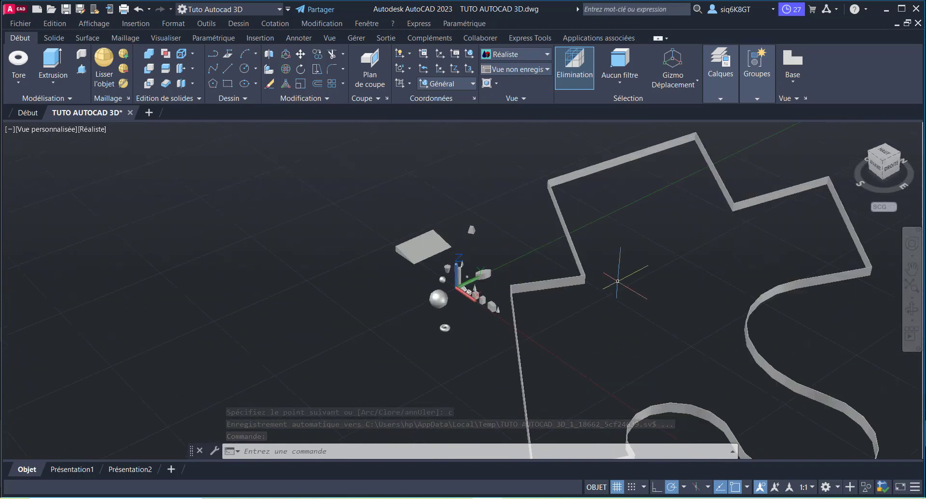